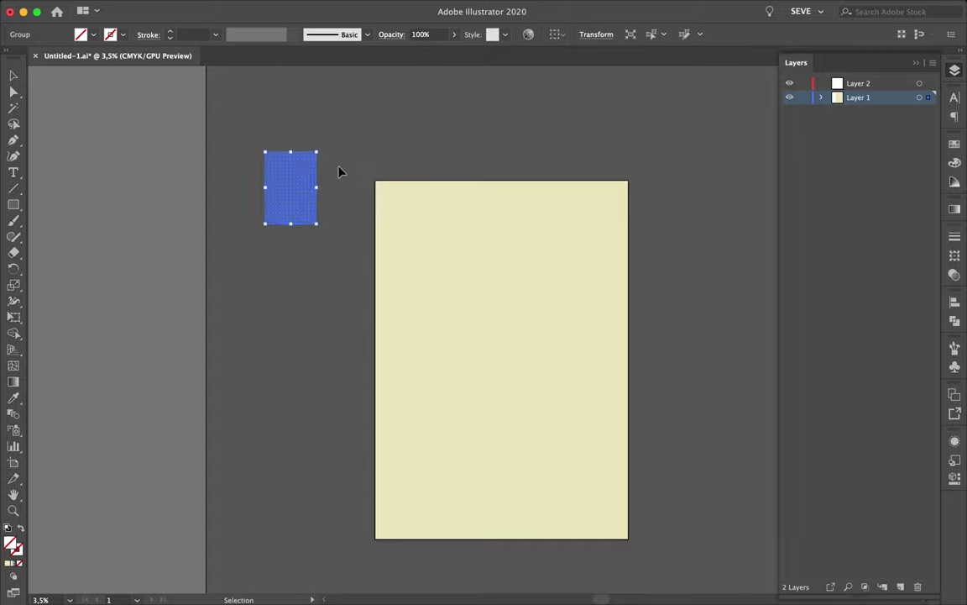
Move the crossed-square grid pattern onto the artboard's top-left corner
drag(299, 175, 410, 205)
scroll(410, 205, up, 3)
scroll(410, 205, up, 3)
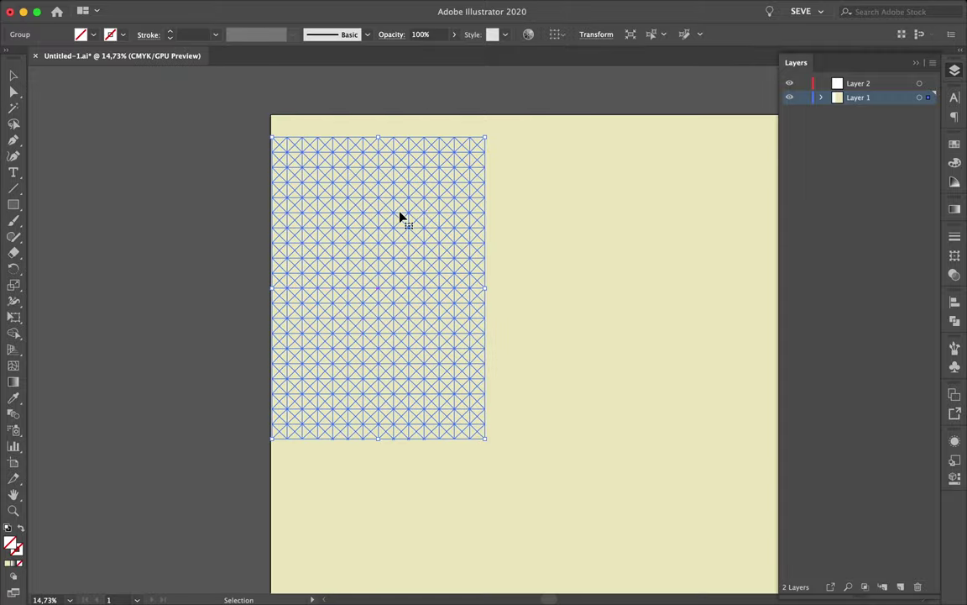
scroll(395, 194, down, 5)
Scale the grid up to cover the whole page and switch to Outline view
drag(483, 318, 531, 429)
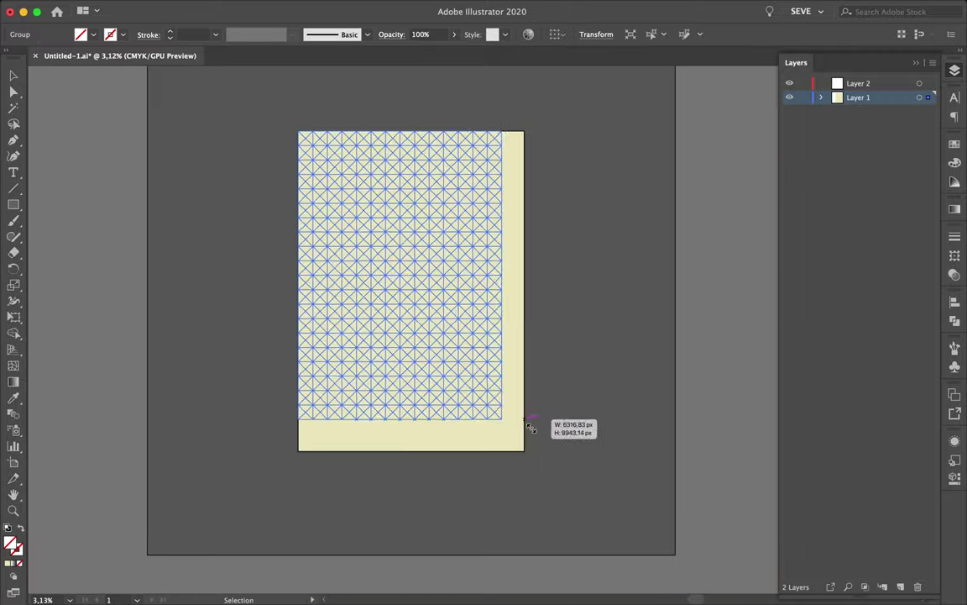
scroll(540, 454, up, 3)
scroll(540, 454, up, 3)
scroll(540, 454, down, 5)
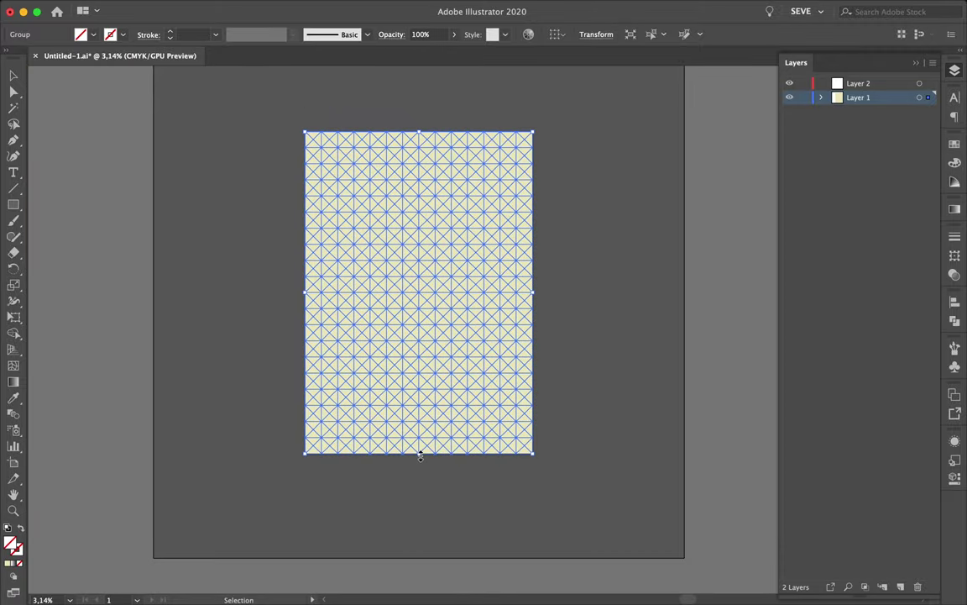
drag(420, 454, 424, 162)
key(ctrl+y)
Duplicate the grid pattern above the original and nudge the copy into place
scroll(412, 165, up, 2)
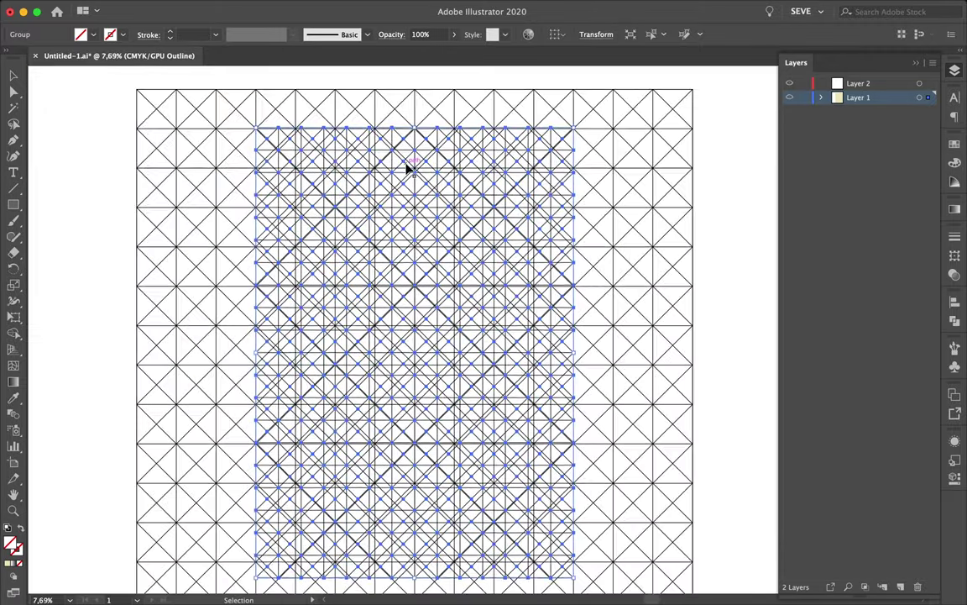
scroll(406, 166, down, 2)
mouse_move(406, 166)
mouse_down()
mouse_move(424, 154)
mouse_move(323, 151)
mouse_up()
scroll(322, 151, up, 5)
drag(192, 359, 200, 363)
scroll(200, 363, down, 5)
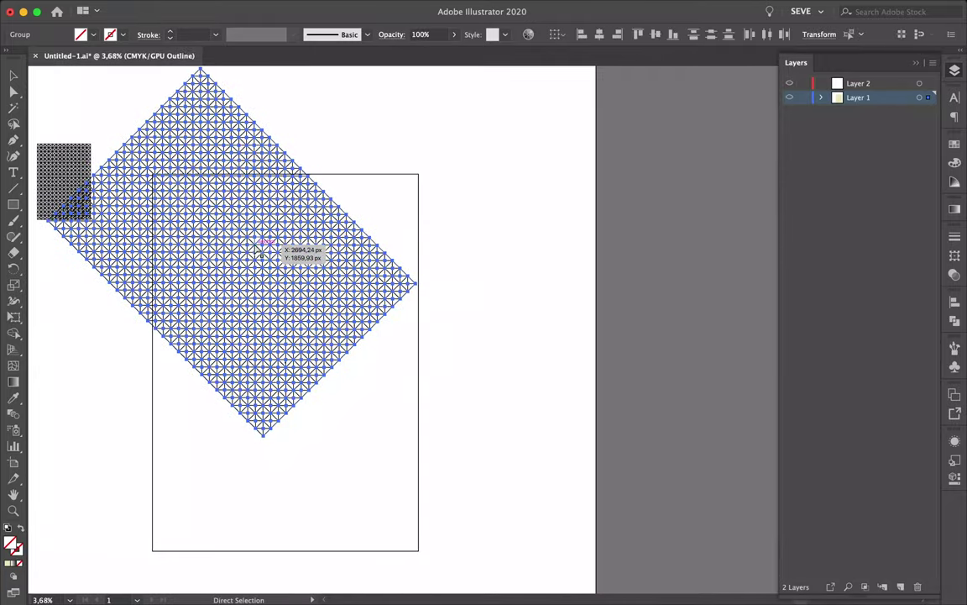
Rotate the copy into a diamond orientation and snap it onto a grid intersection
mouse_move(261, 251)
mouse_down()
mouse_move(558, 336)
mouse_move(414, 484)
mouse_up()
scroll(415, 483, up, 10)
drag(302, 432, 261, 338)
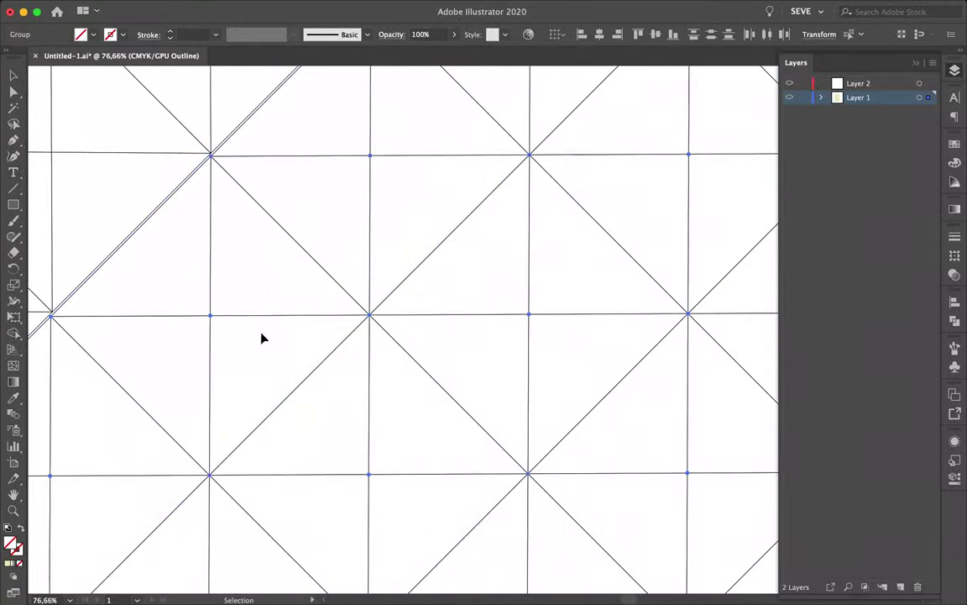
drag(284, 231, 281, 223)
scroll(221, 176, up, 4)
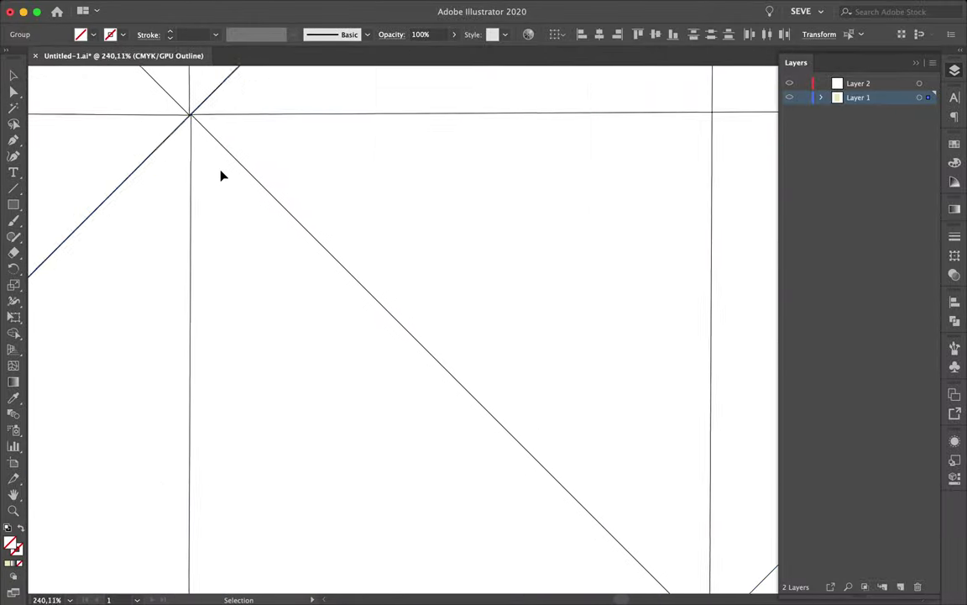
drag(222, 176, 274, 177)
scroll(274, 178, up, 15)
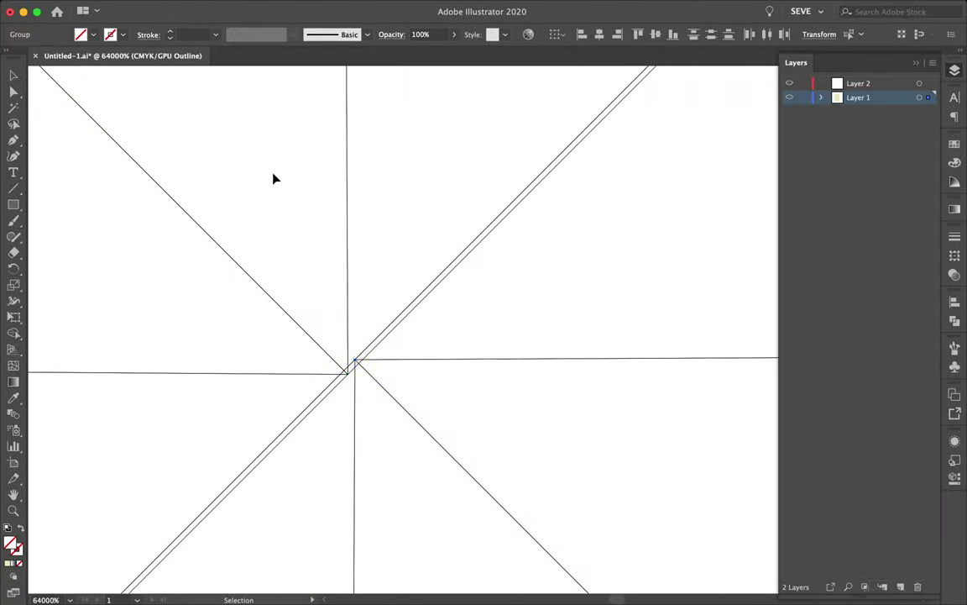
mouse_move(369, 361)
mouse_down()
mouse_move(373, 391)
mouse_move(372, 380)
mouse_up()
Select the grid group and apply an Object menu command to it
click(482, 302)
scroll(482, 302, down, 5)
scroll(515, 309, down, 10)
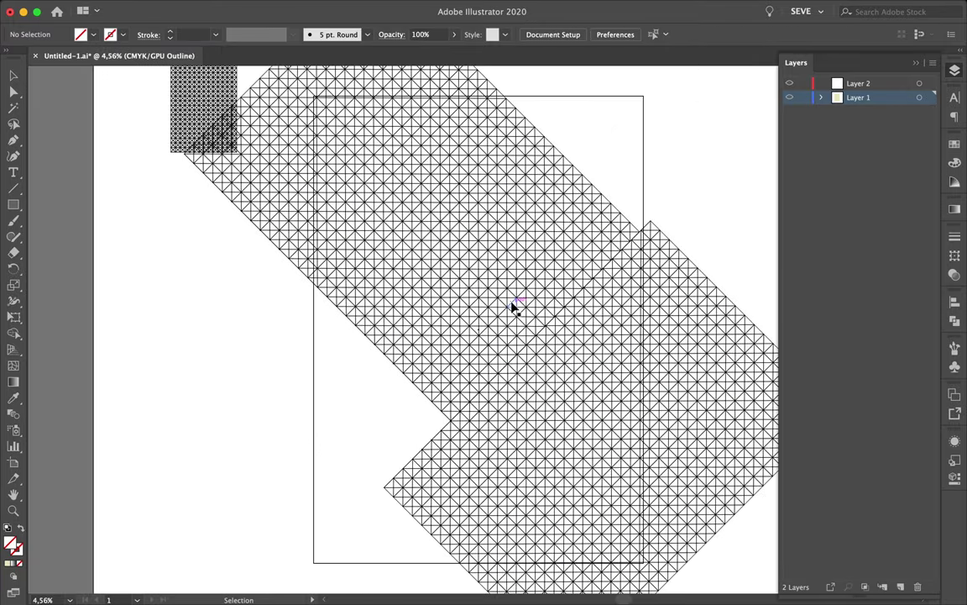
scroll(501, 331, up, 3)
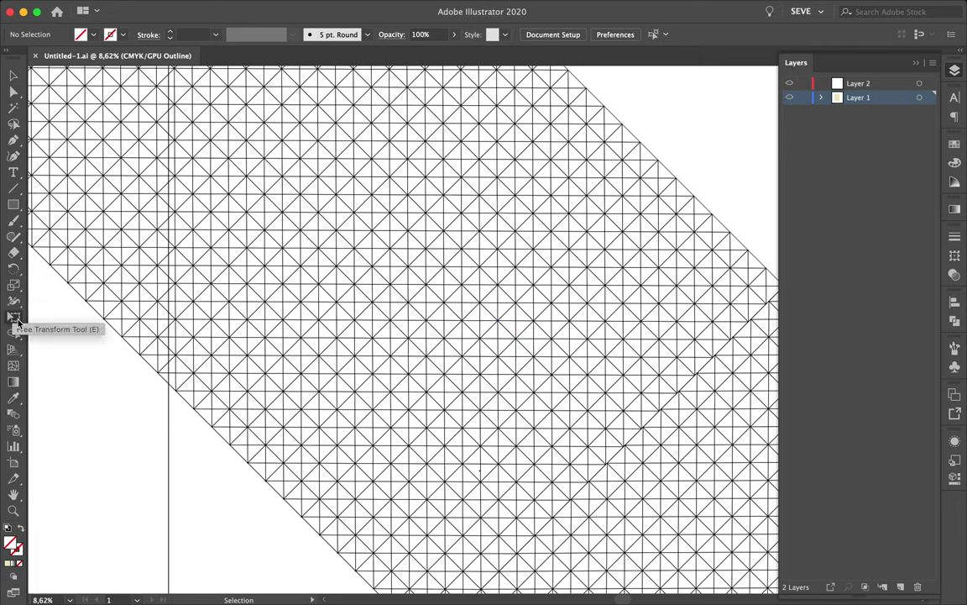
click(248, 269)
scroll(286, 415, down, 3)
scroll(285, 415, up, 2)
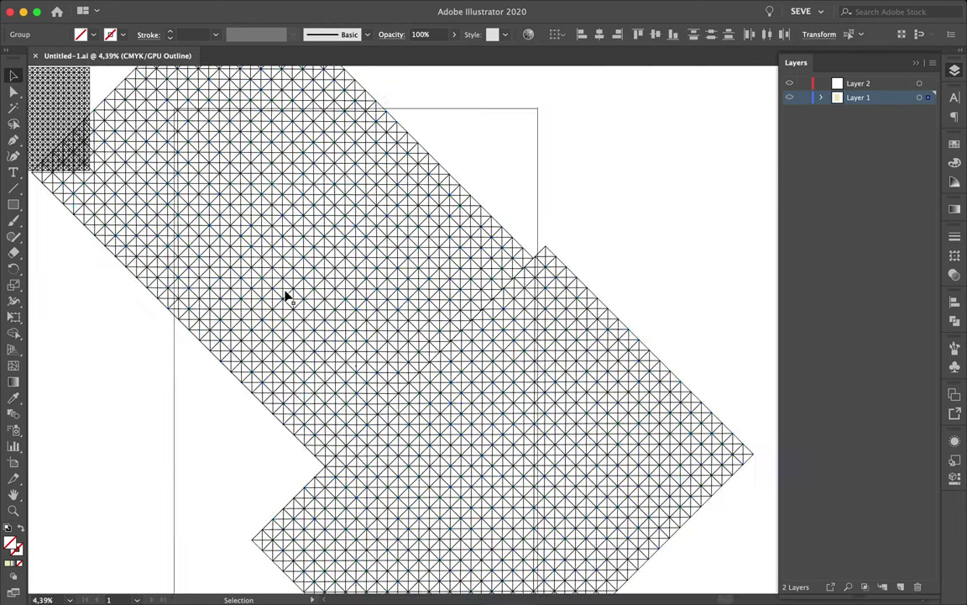
click(168, 9)
click(227, 190)
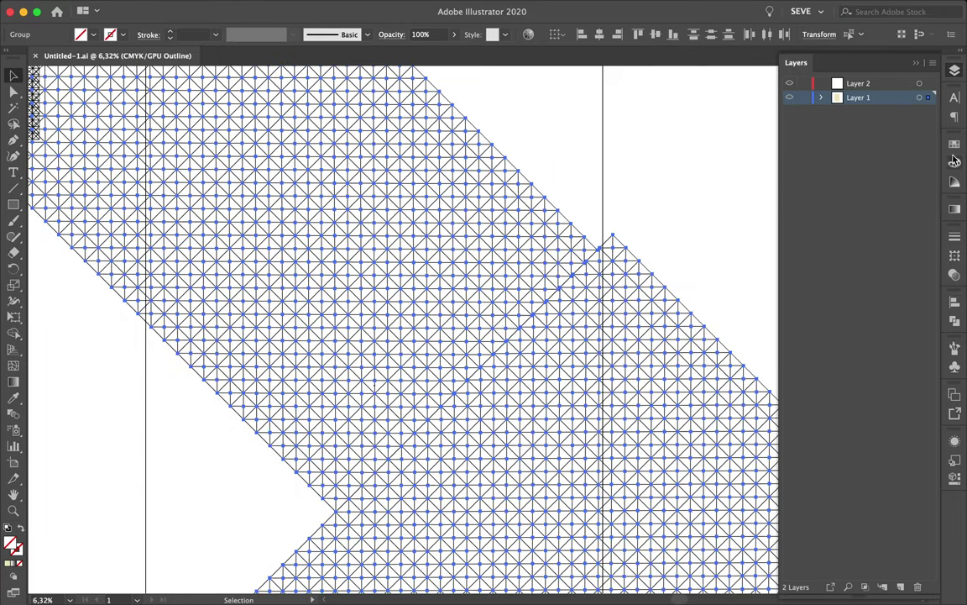
Show the Pathfinder panel and rotate a grid block upright at the lower right
click(955, 321)
scroll(382, 488, up, 3)
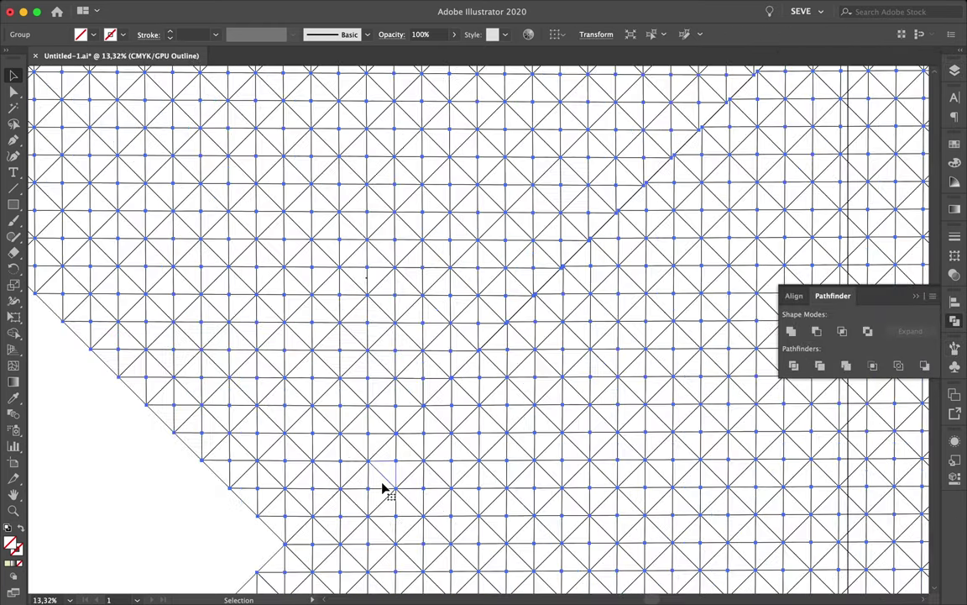
scroll(462, 415, up, 5)
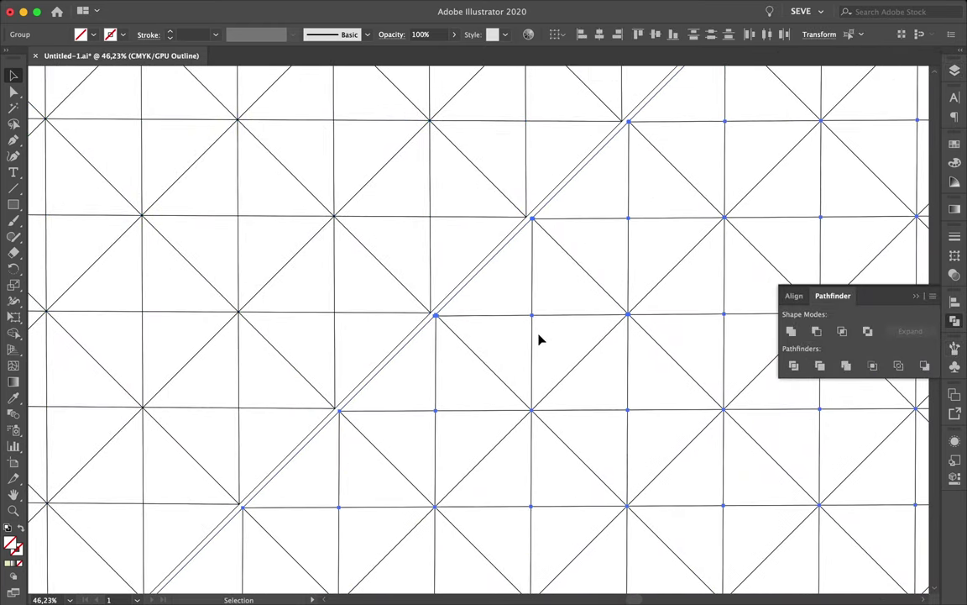
drag(493, 390, 504, 304)
scroll(568, 291, down, 10)
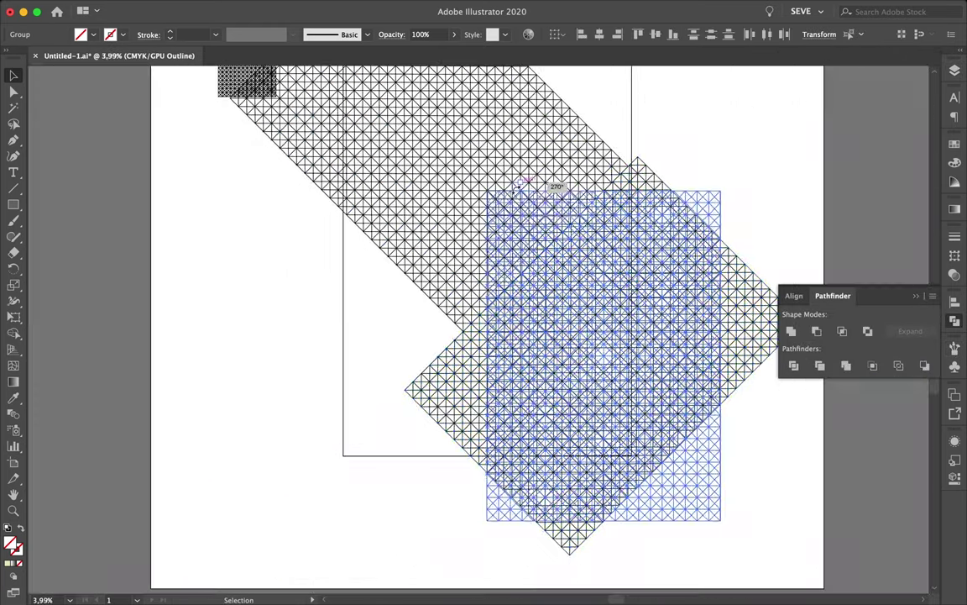
drag(568, 291, 538, 409)
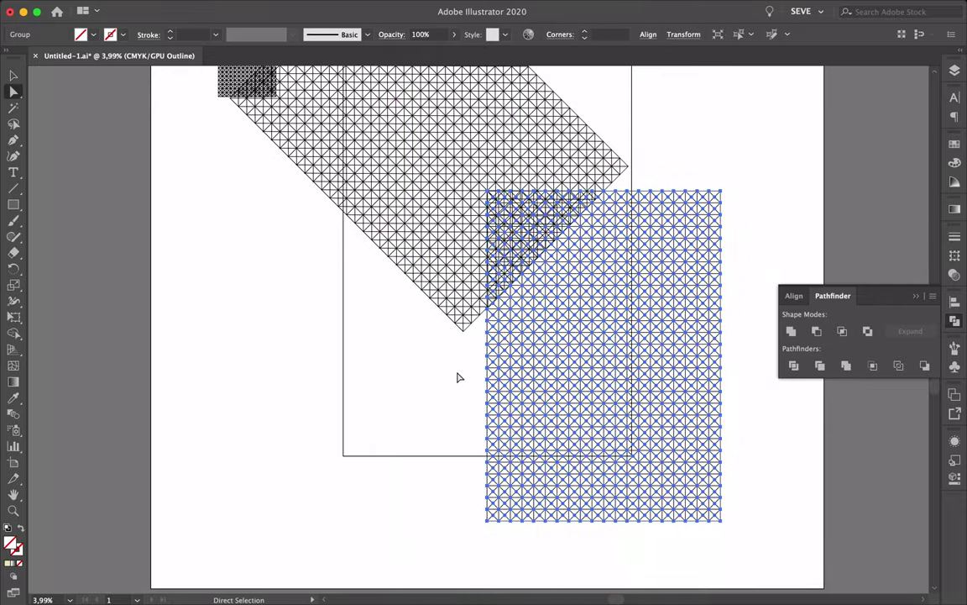
Lower the upright block, then shift the diamond and rectangle grids right and down
click(778, 545)
drag(642, 263, 639, 382)
drag(558, 350, 591, 330)
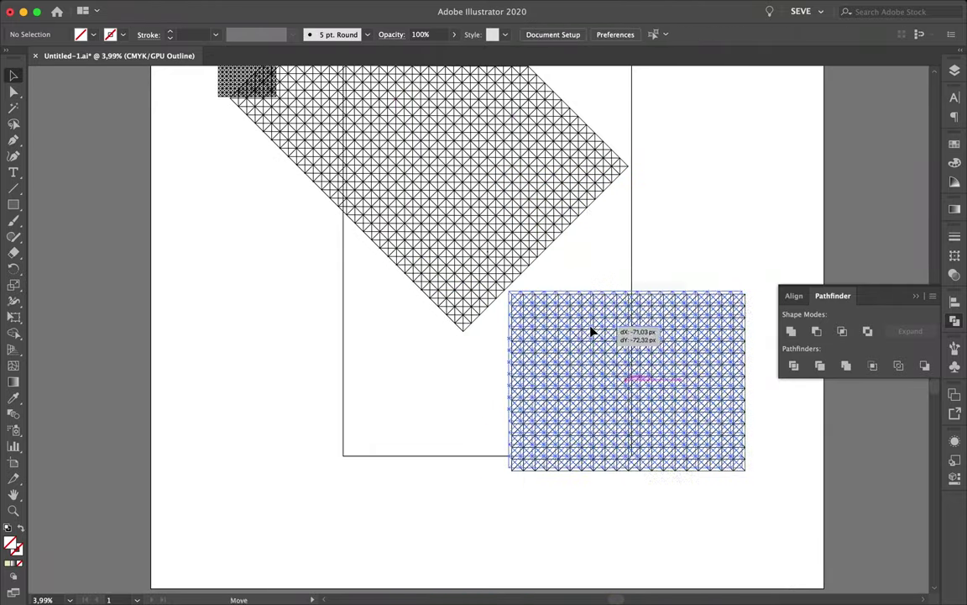
scroll(592, 330, down, 2)
shift+click(600, 264)
click(337, 172)
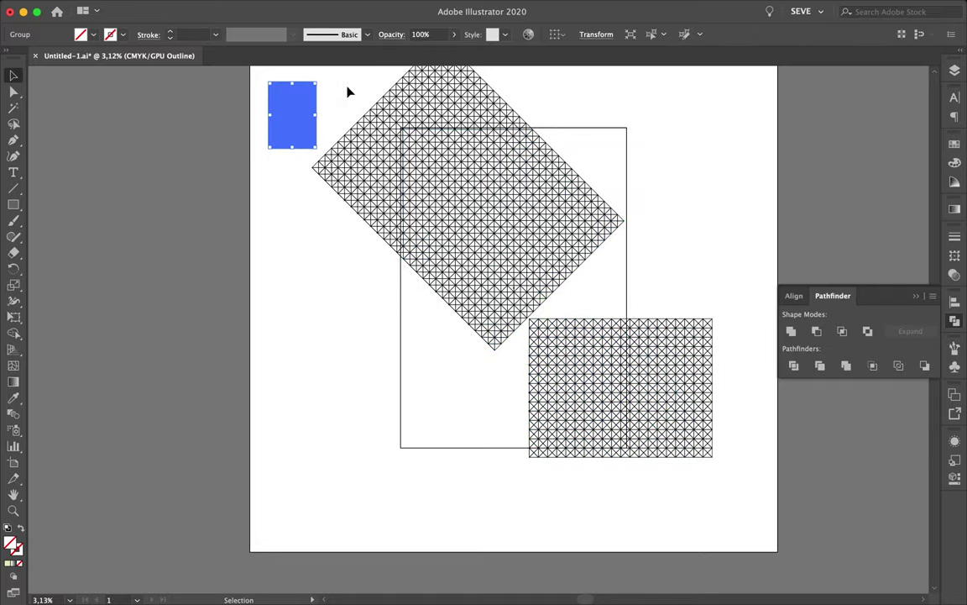
click(460, 210)
mouse_move(714, 177)
mouse_down()
mouse_move(501, 238)
mouse_move(546, 258)
mouse_up()
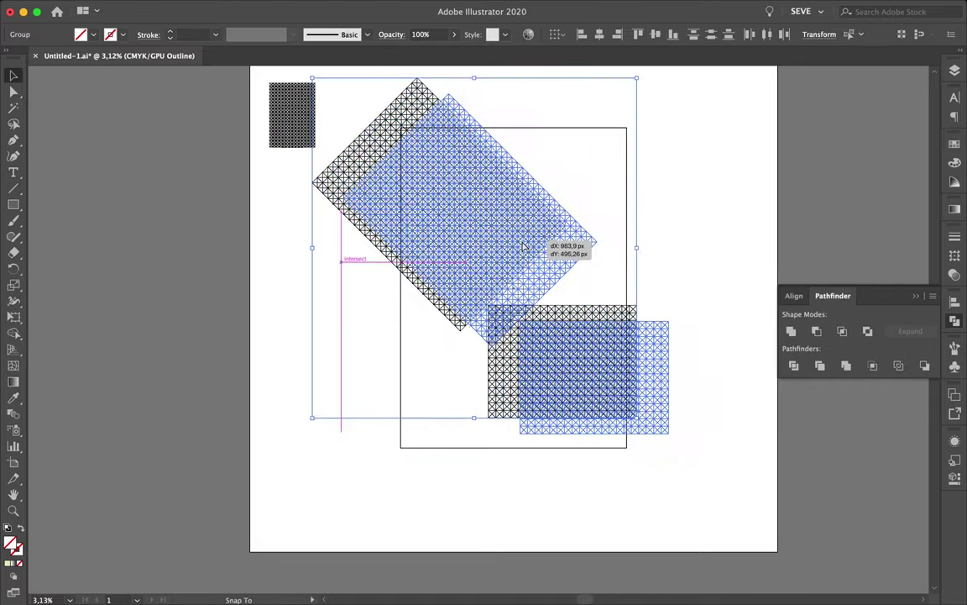
Marquee-select all the grid pieces and switch to the Shape Builder tool
click(525, 244)
scroll(537, 260, up, 3)
click(531, 270)
scroll(532, 270, down, 2)
drag(361, 125, 761, 583)
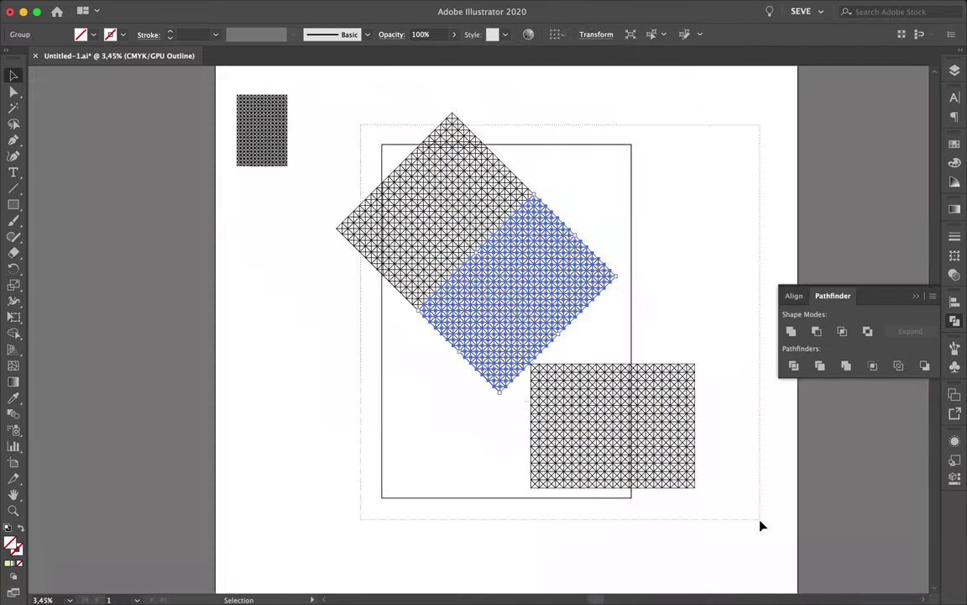
scroll(168, 309, up, 2)
click(13, 332)
scroll(374, 267, up, 2)
scroll(373, 267, down, 3)
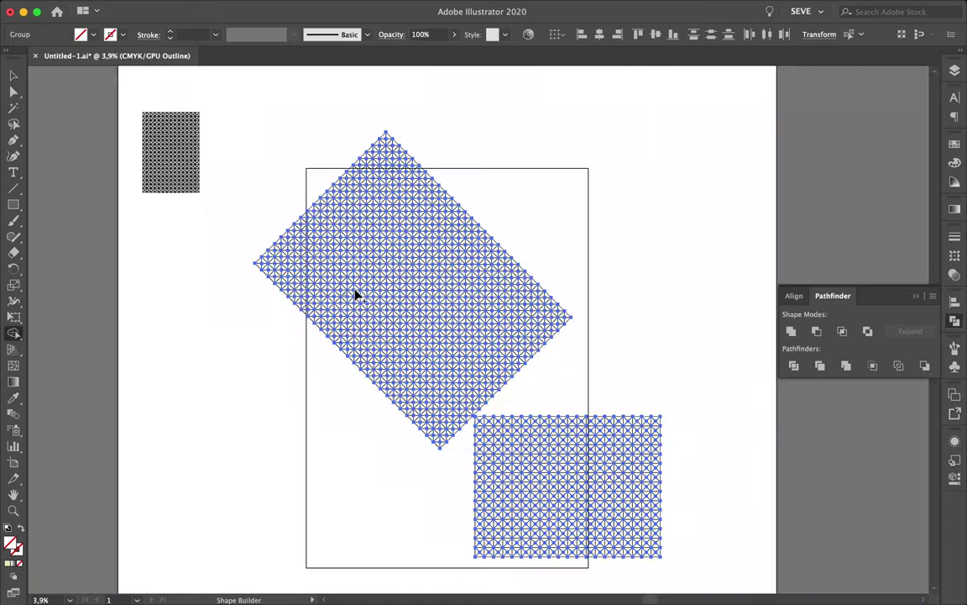
scroll(356, 294, up, 3)
Merge the first run of diamond cells on the grid's left side
mouse_move(308, 250)
mouse_down()
mouse_move(330, 292)
mouse_move(316, 239)
mouse_move(353, 270)
mouse_move(353, 309)
mouse_move(329, 351)
mouse_move(336, 326)
mouse_up()
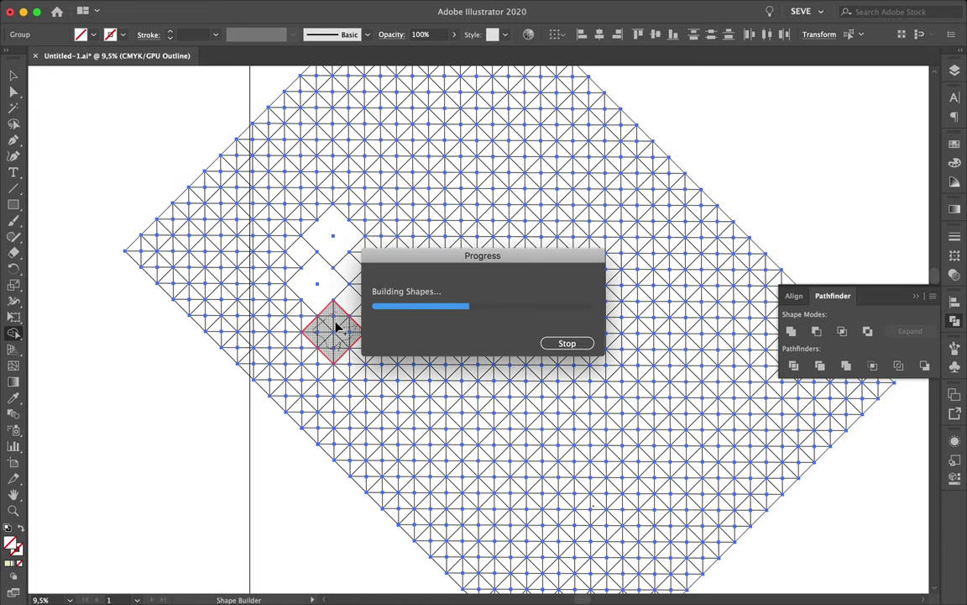
click(288, 336)
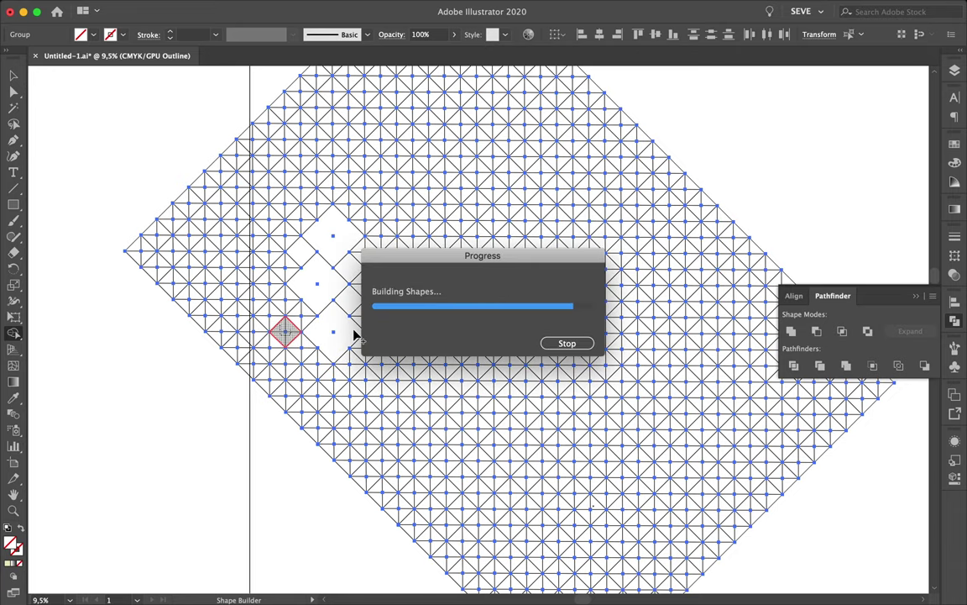
scroll(336, 285, up, 3)
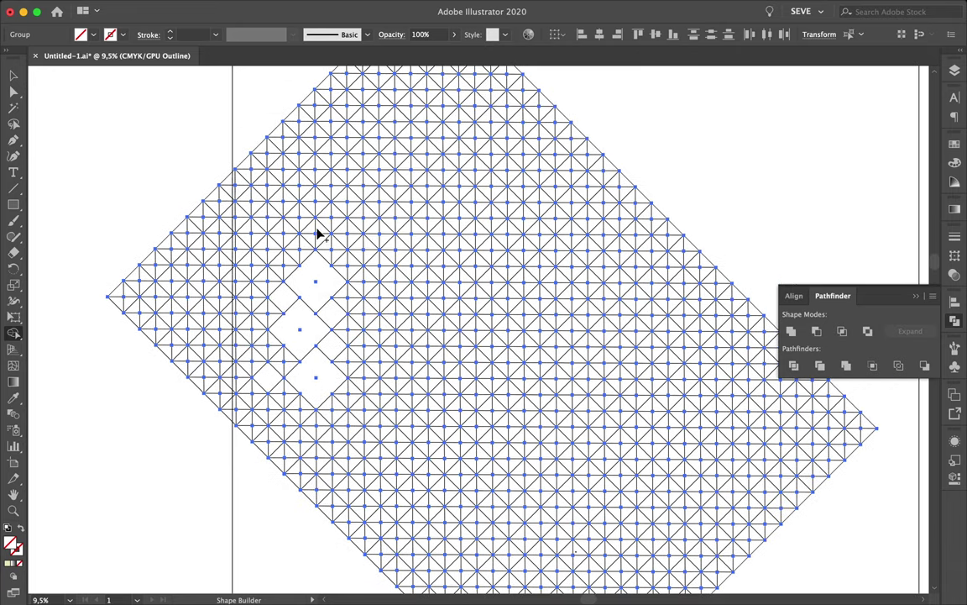
click(271, 285)
click(294, 218)
drag(314, 204, 319, 234)
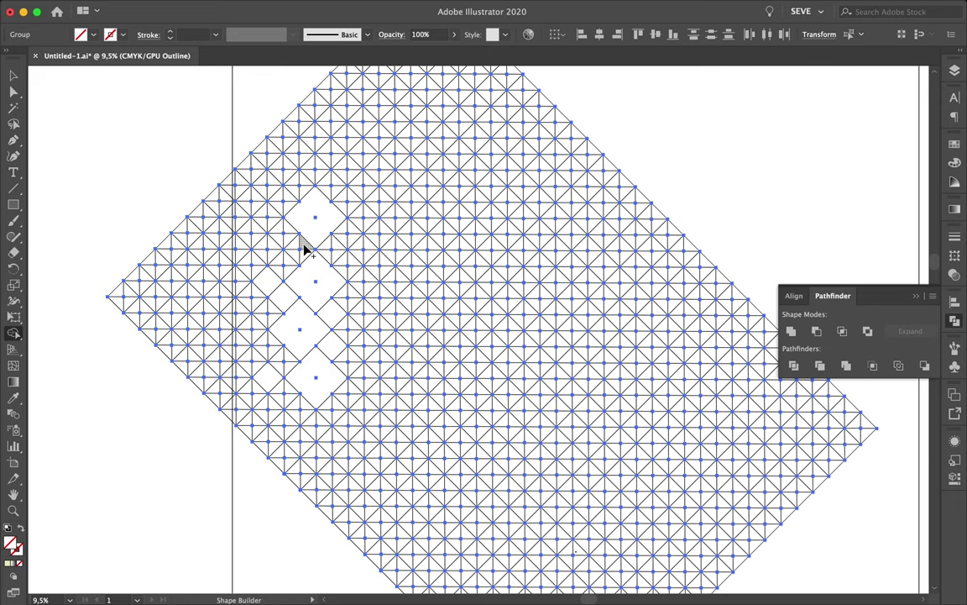
click(301, 249)
Merge an L-shaped cluster near the top and the diamond cells beside it
drag(349, 210, 313, 132)
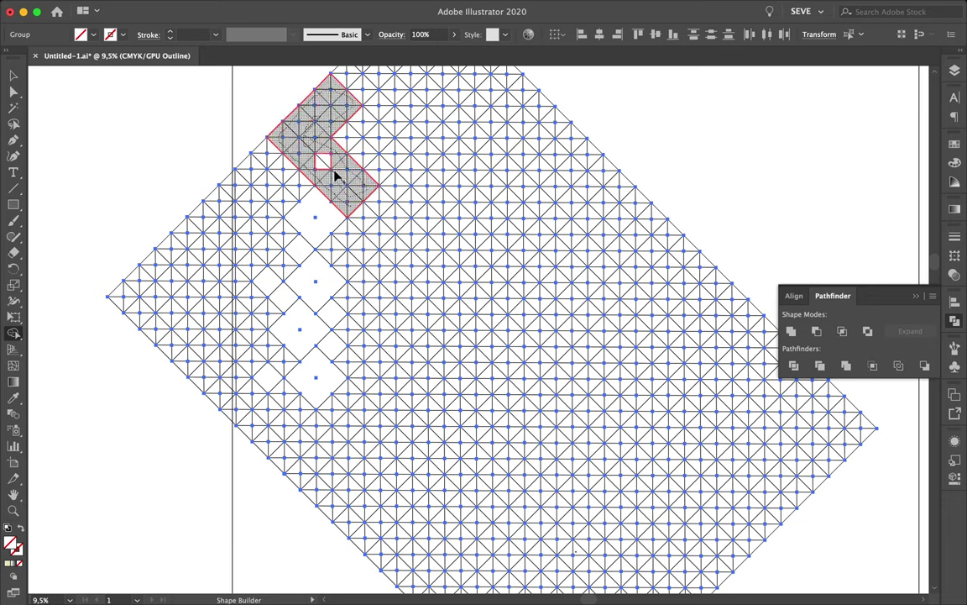
drag(312, 133, 320, 171)
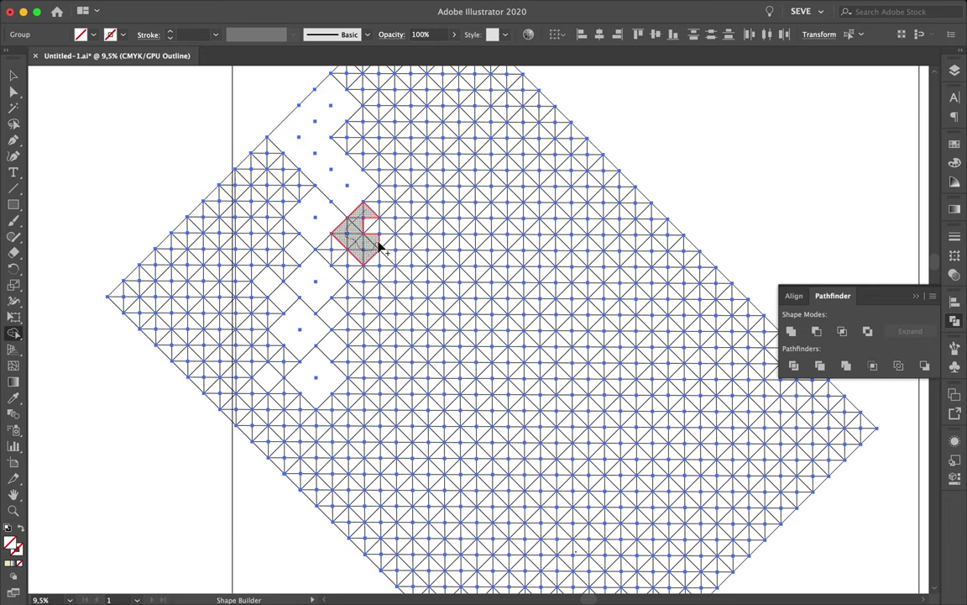
click(362, 239)
click(331, 250)
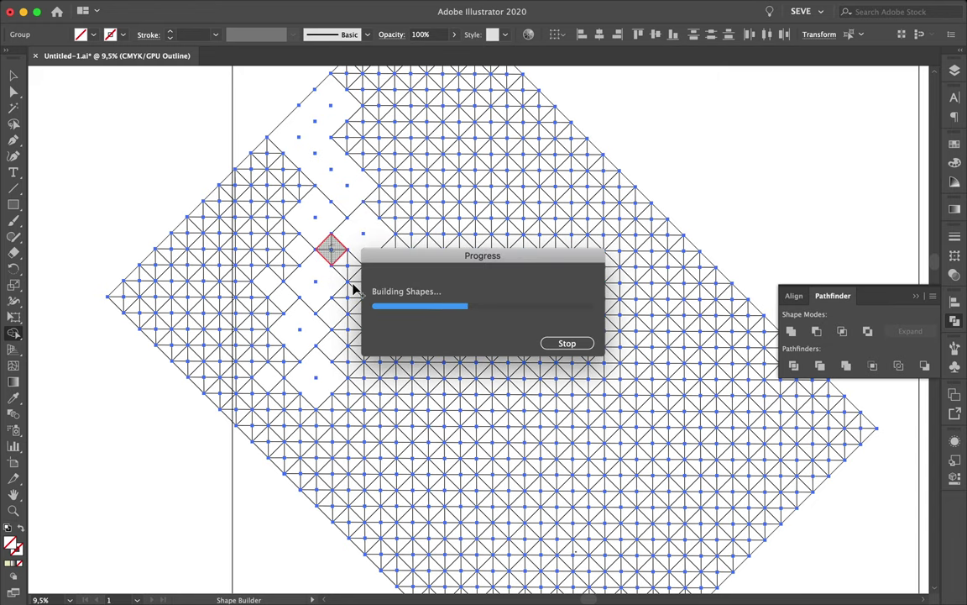
click(370, 307)
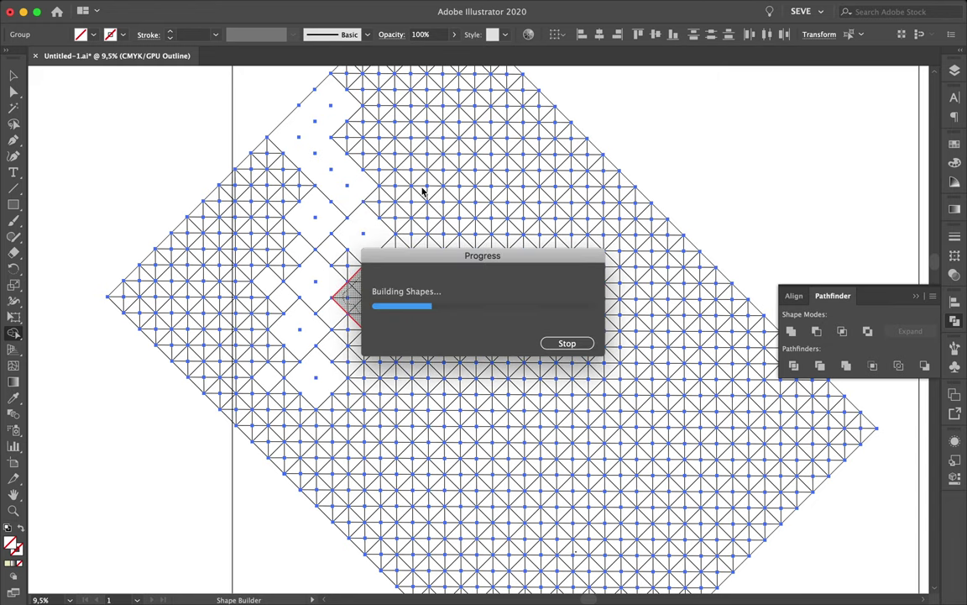
scroll(423, 191, up, 2)
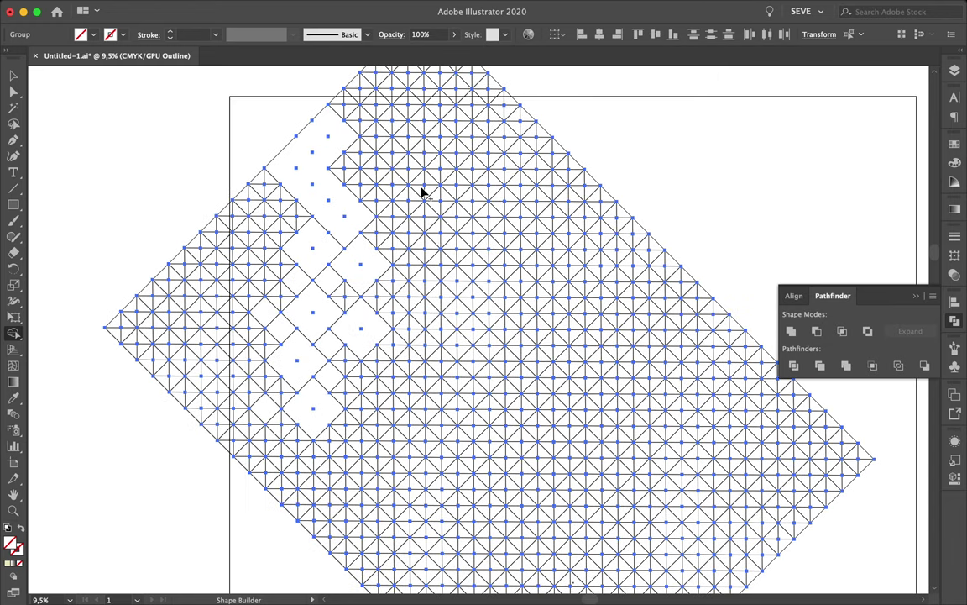
Merge a series of diamond cells across the upper band toward the centre
click(382, 148)
click(398, 190)
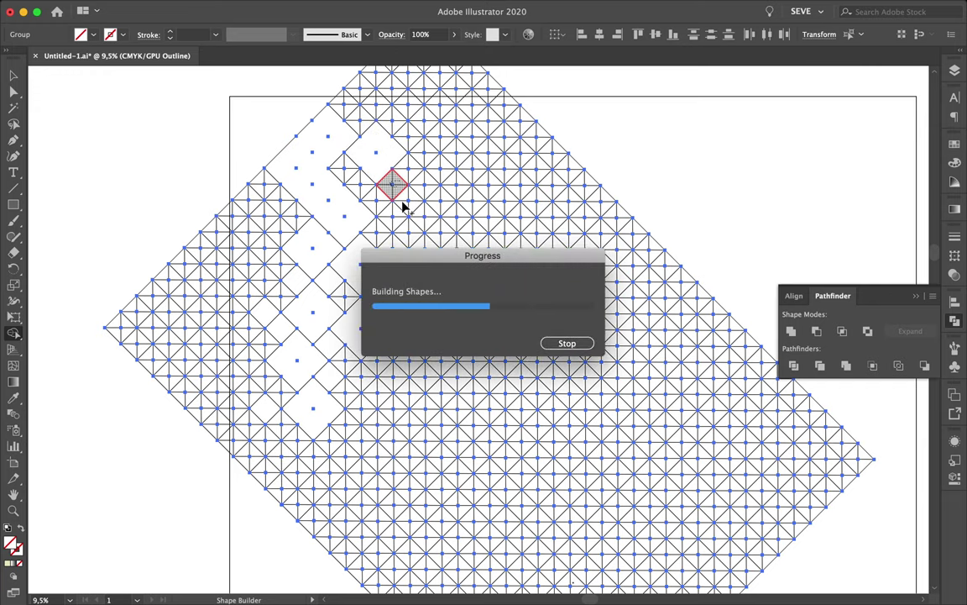
click(418, 208)
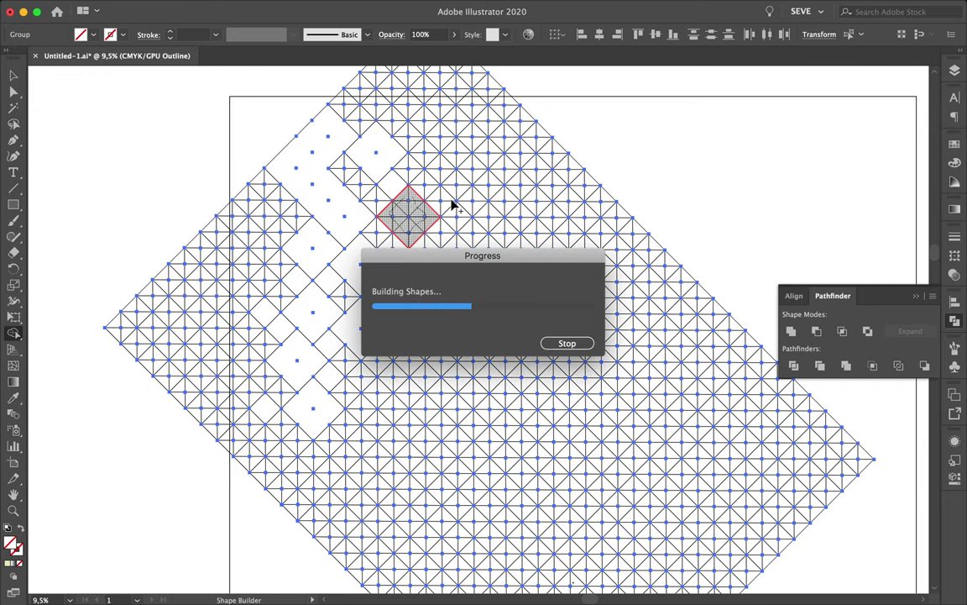
click(446, 240)
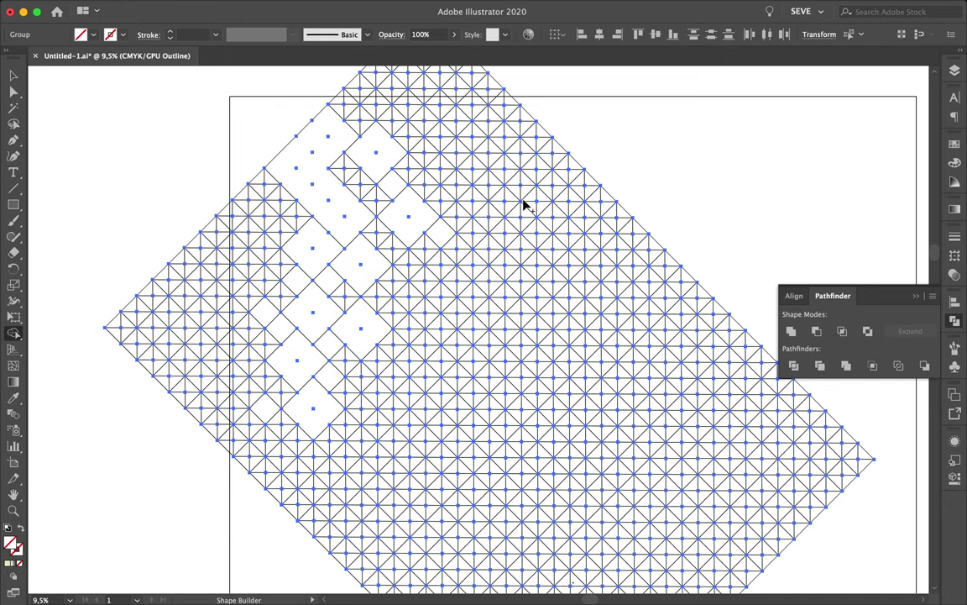
click(492, 228)
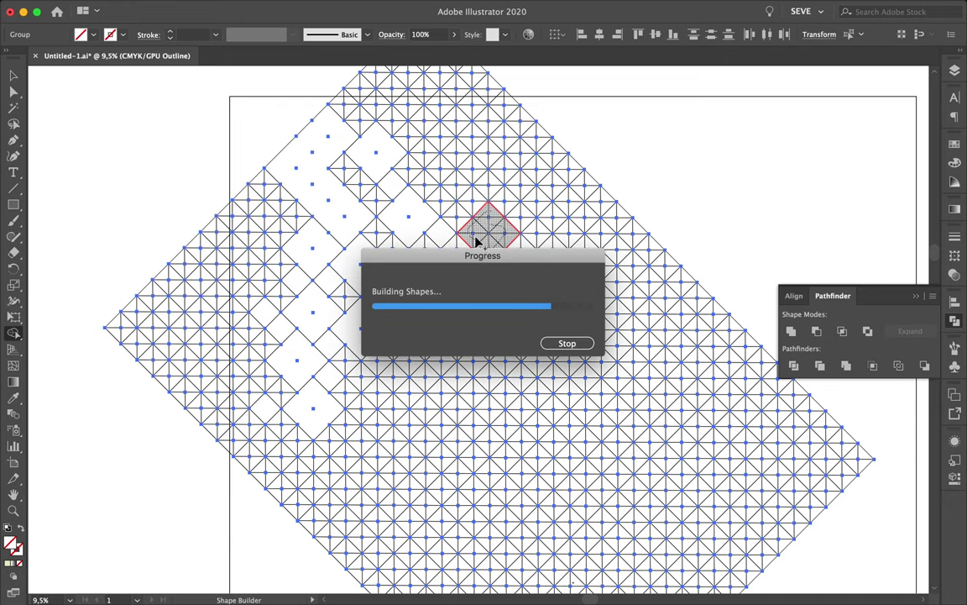
click(453, 237)
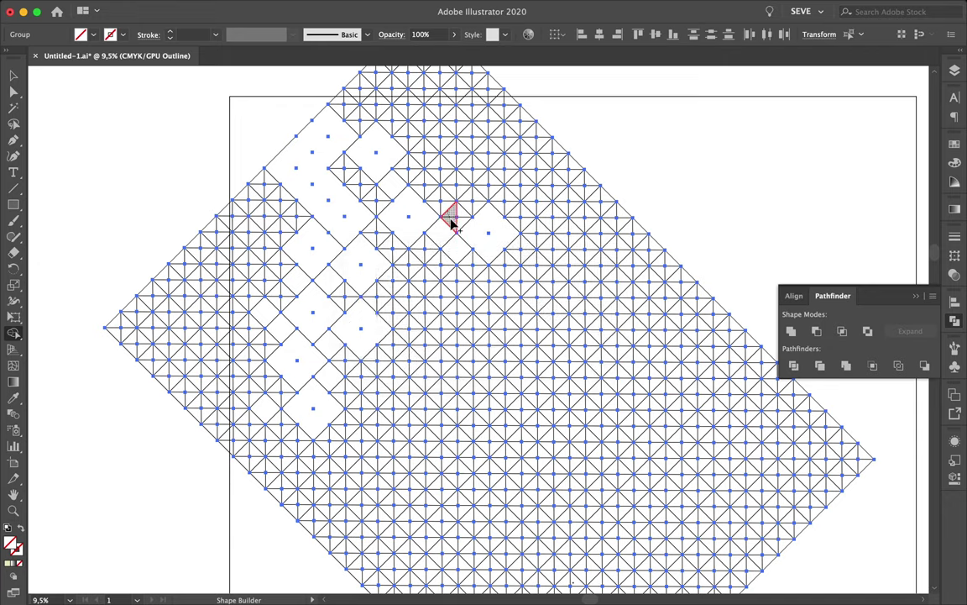
click(458, 218)
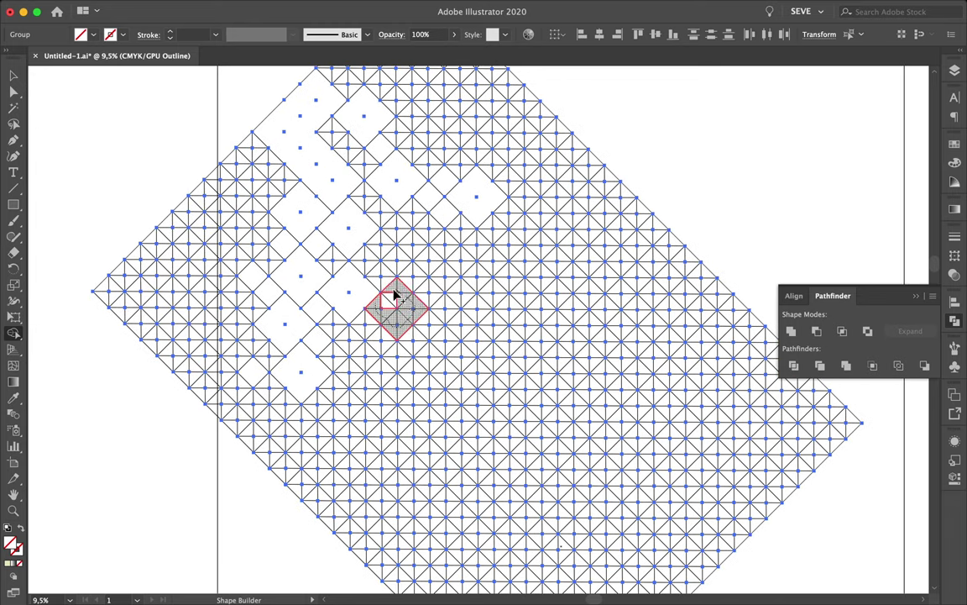
click(395, 294)
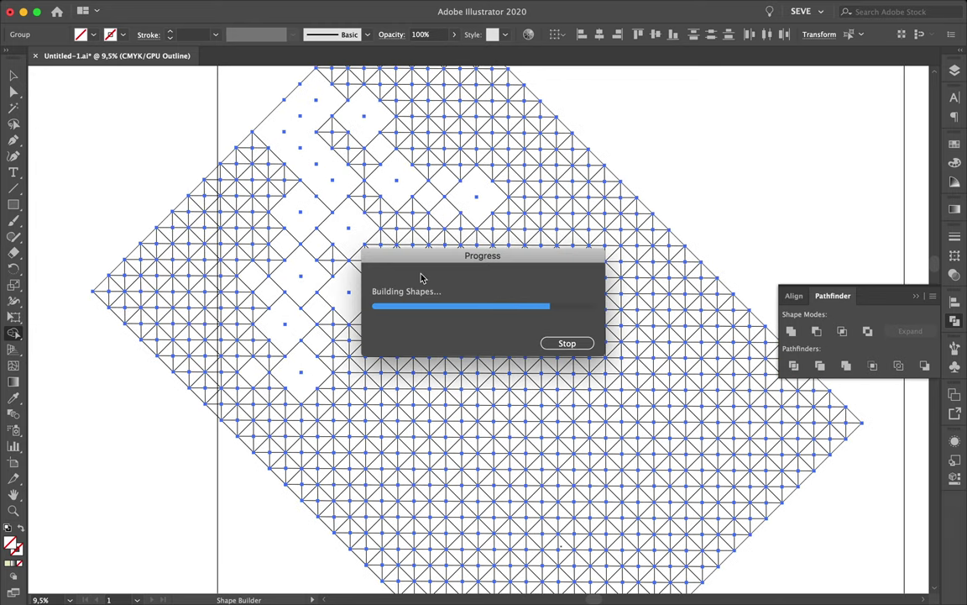
click(413, 277)
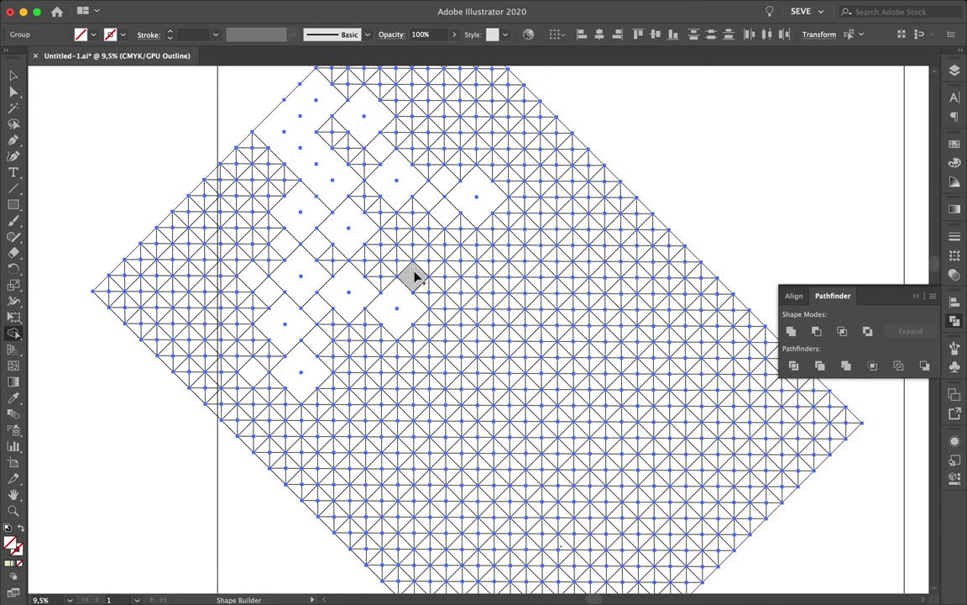
click(408, 259)
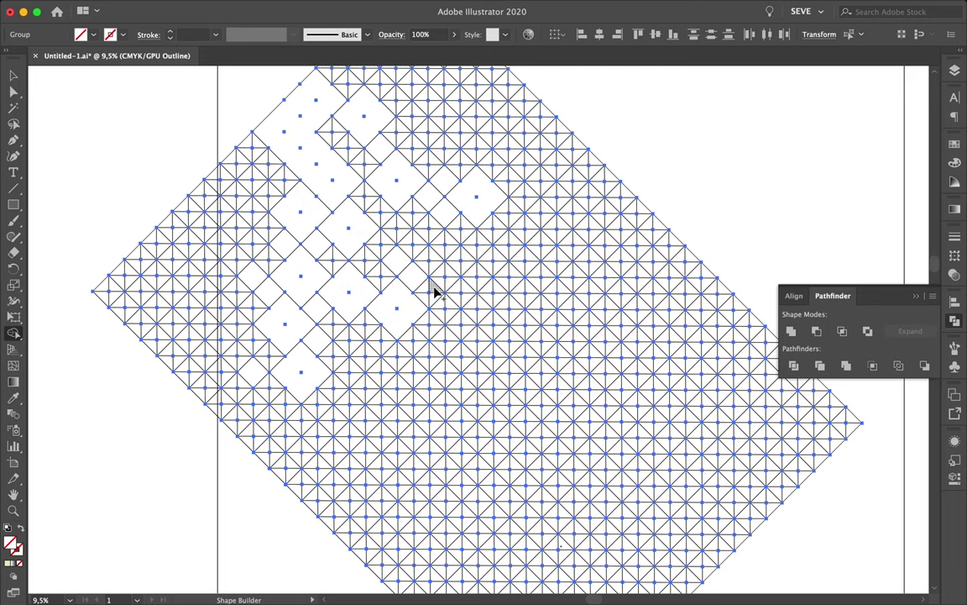
Merge adjacent cells into a larger diamond, then the cells along the top edge
drag(435, 292, 451, 243)
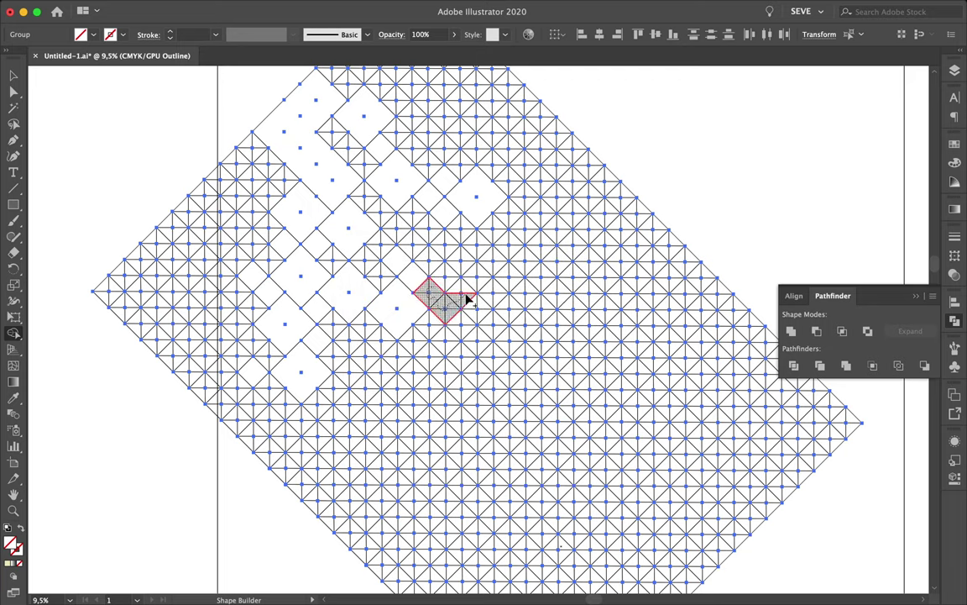
click(496, 166)
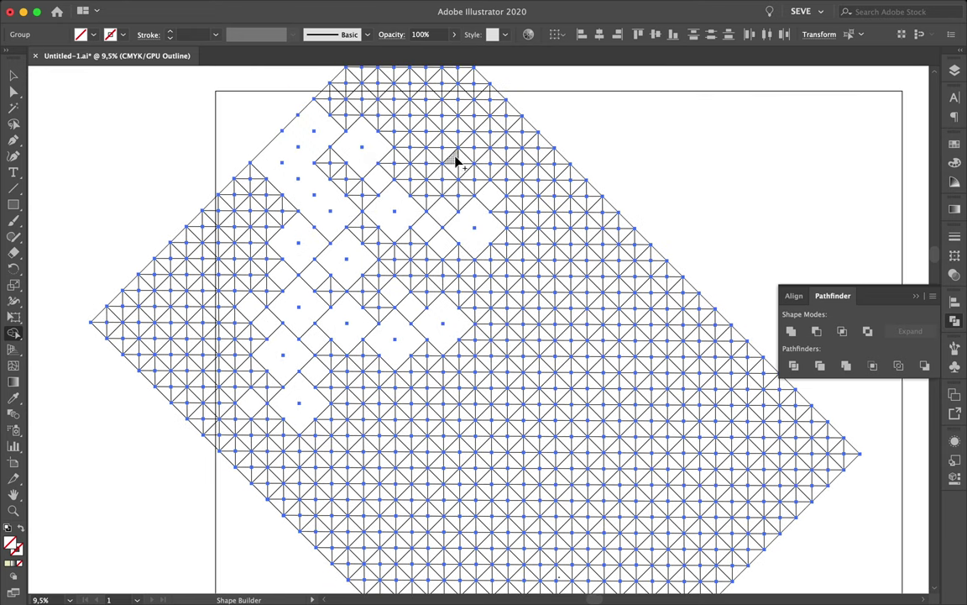
click(504, 167)
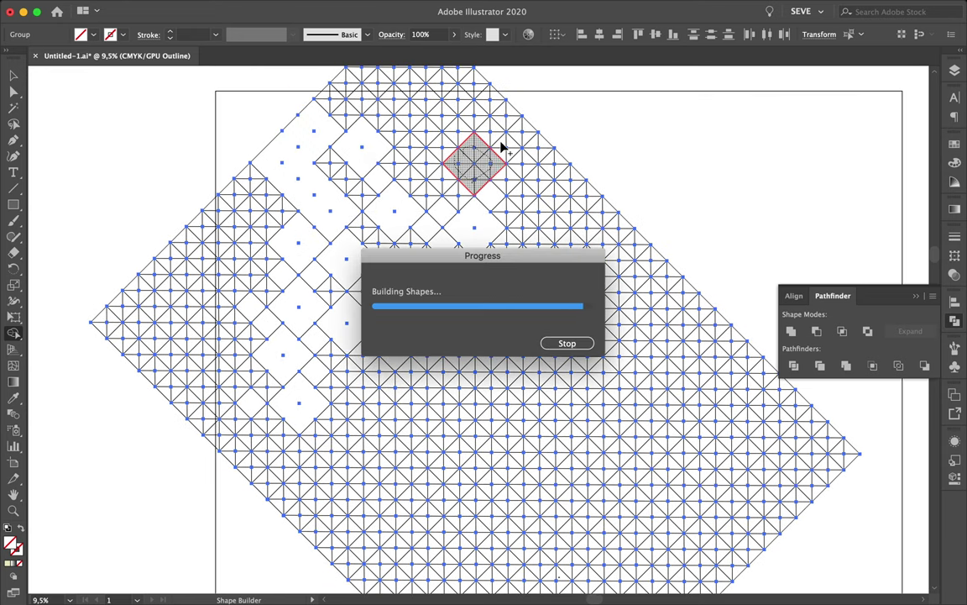
click(503, 149)
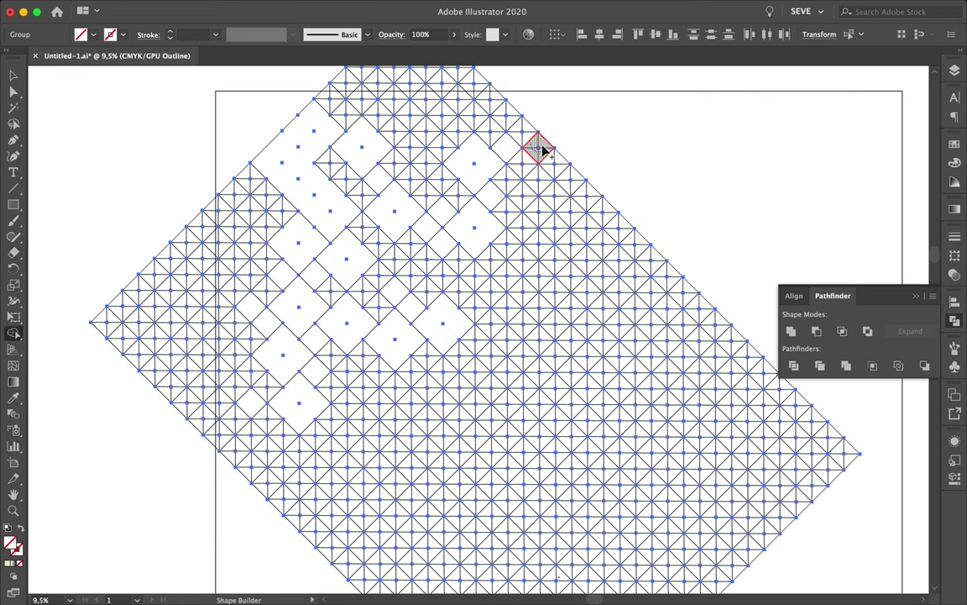
click(540, 150)
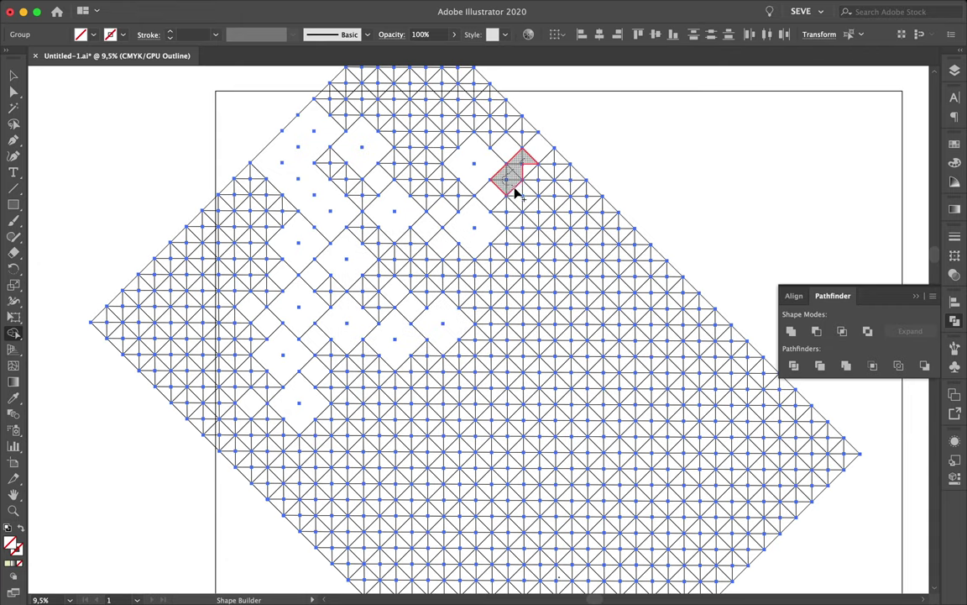
click(529, 177)
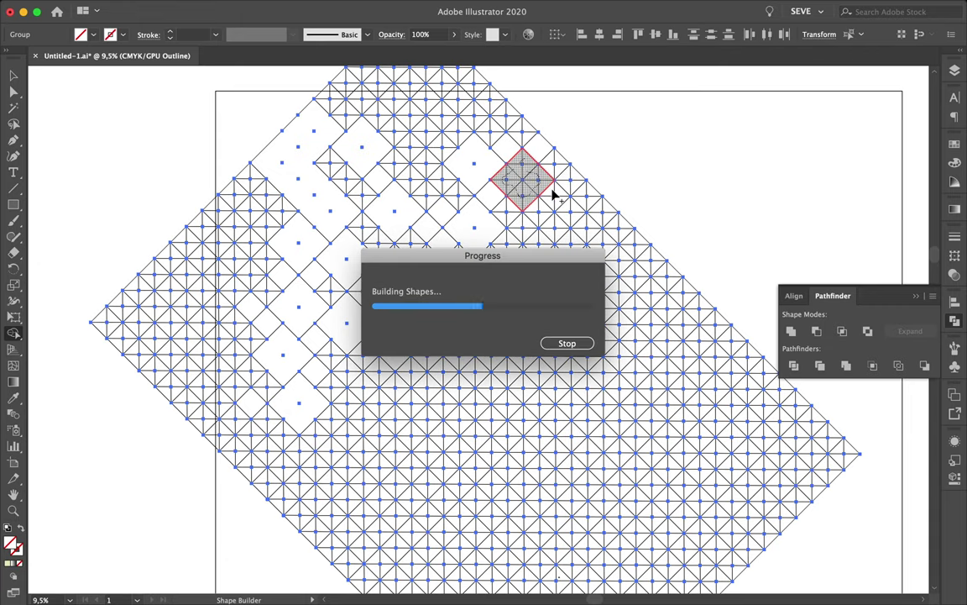
scroll(470, 261, down, 2)
Merge an L-shaped run and a strip of cells below the cleared band
click(367, 330)
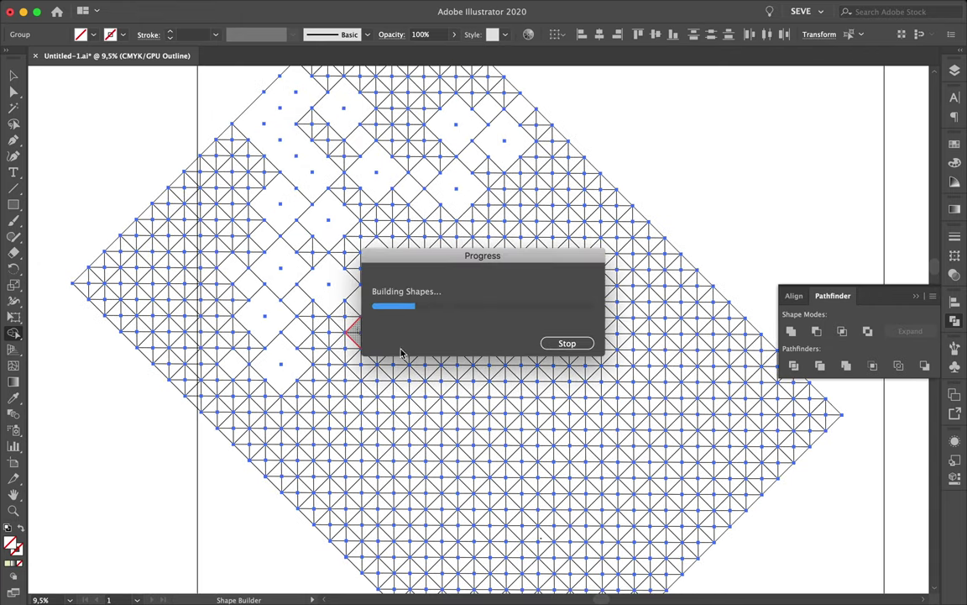
mouse_move(403, 326)
mouse_down()
mouse_move(415, 351)
mouse_move(422, 342)
mouse_up()
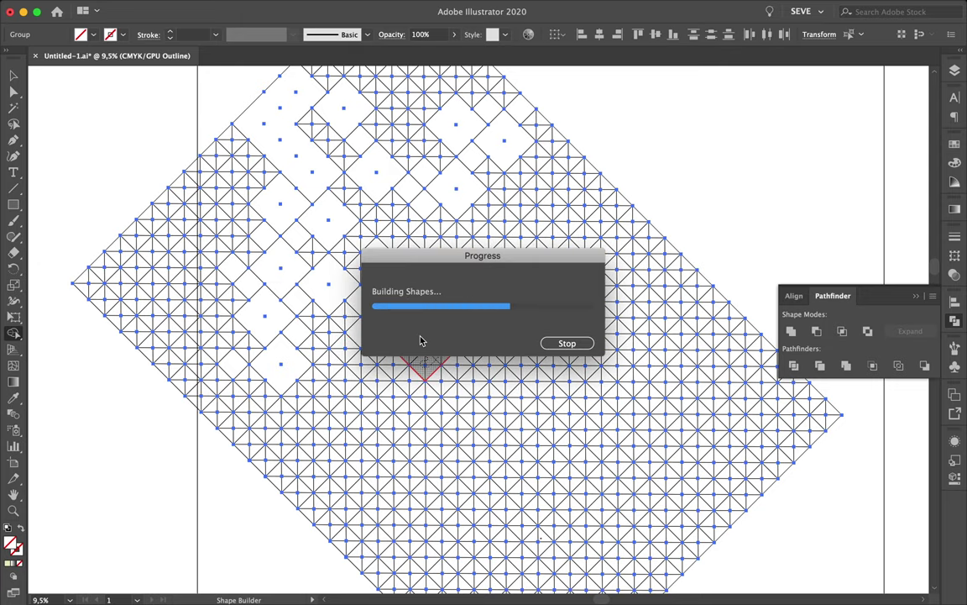
click(378, 372)
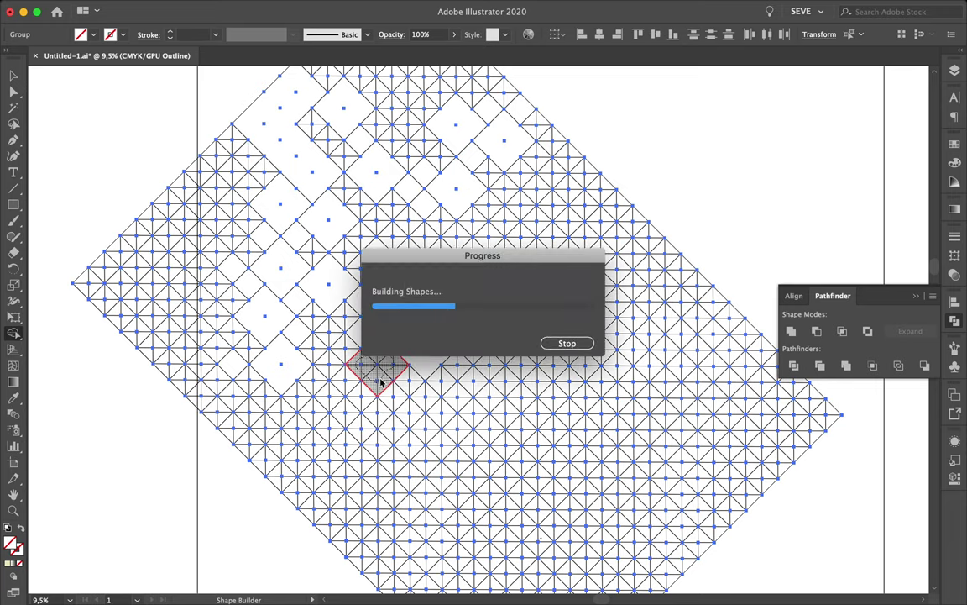
click(345, 350)
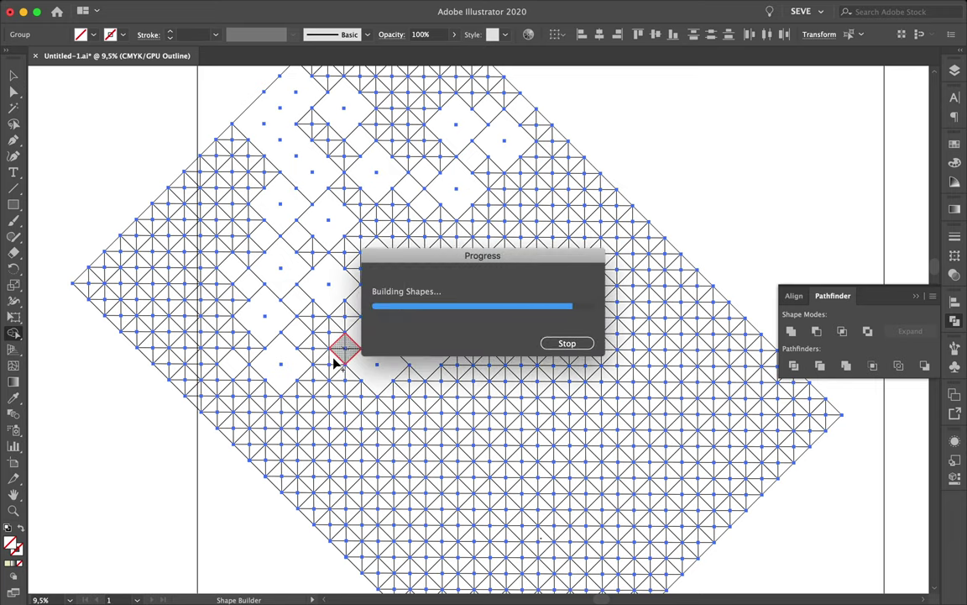
click(309, 402)
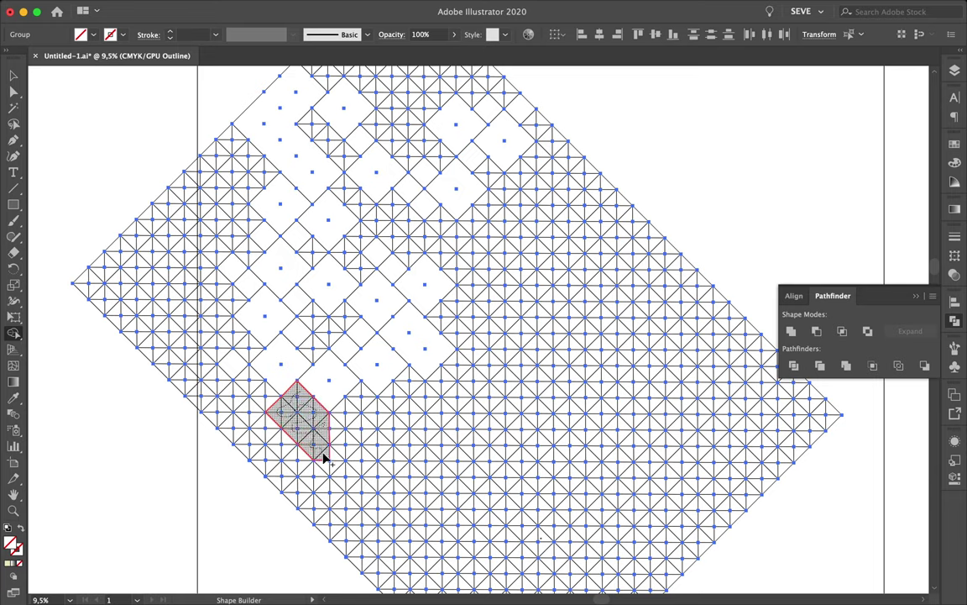
drag(342, 458, 351, 426)
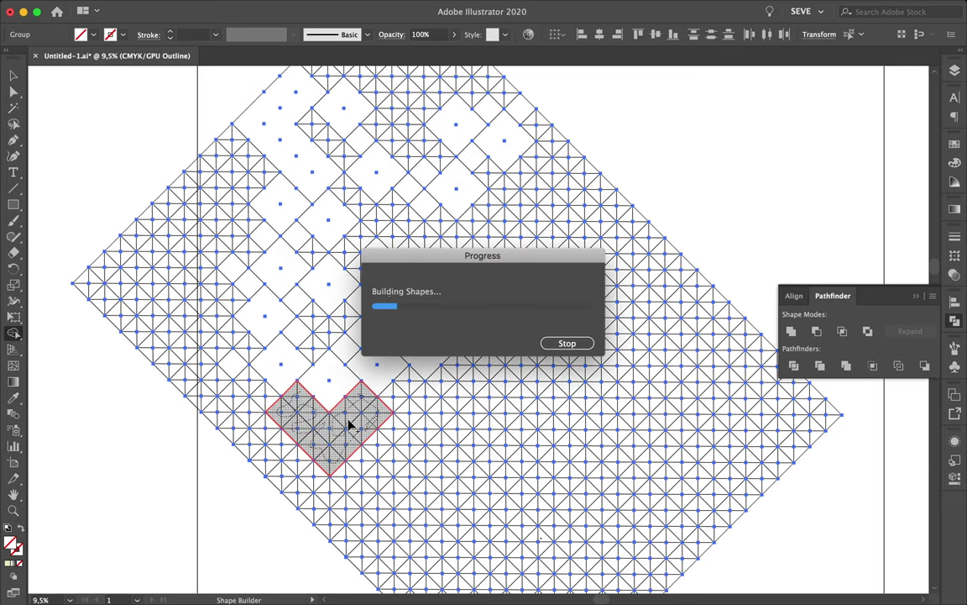
Merge the cells at the band's lower end and in the lower middle
click(393, 432)
click(392, 459)
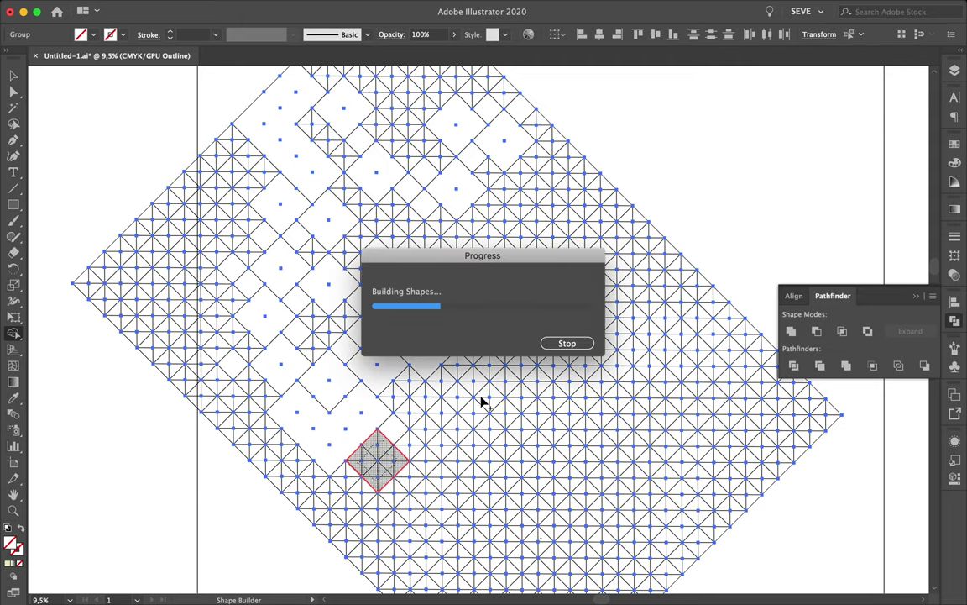
click(471, 341)
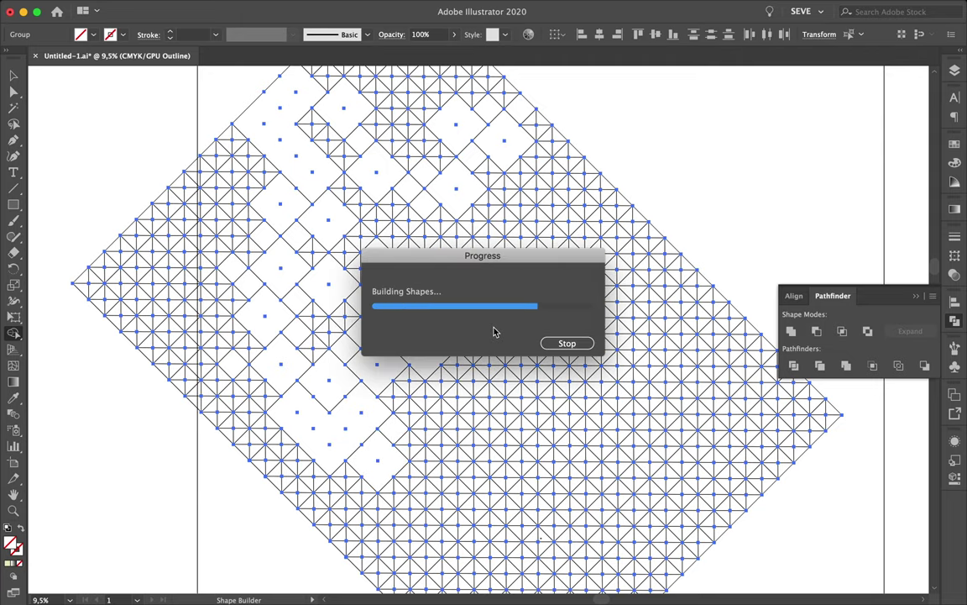
drag(481, 327, 493, 309)
click(476, 347)
click(488, 324)
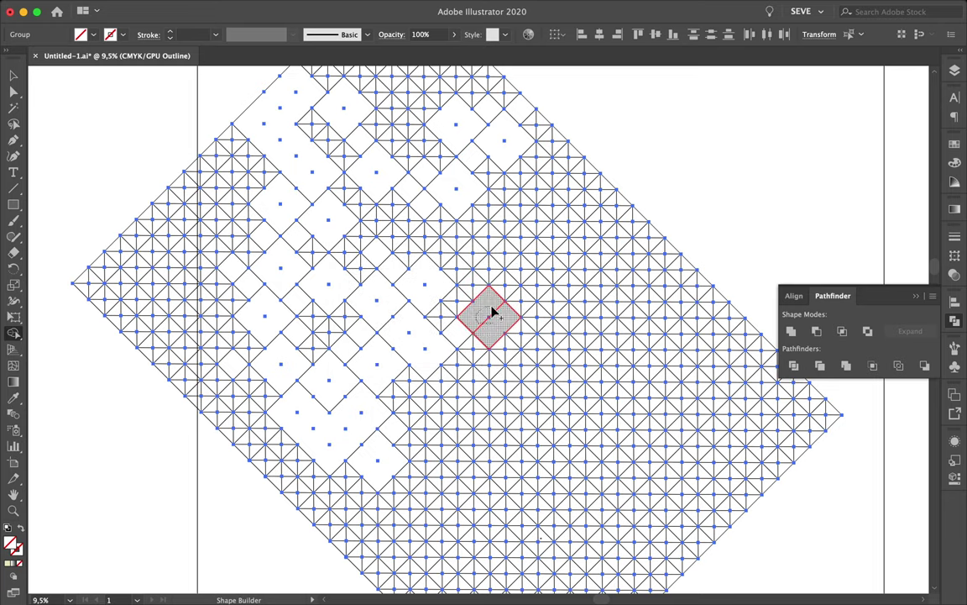
click(493, 312)
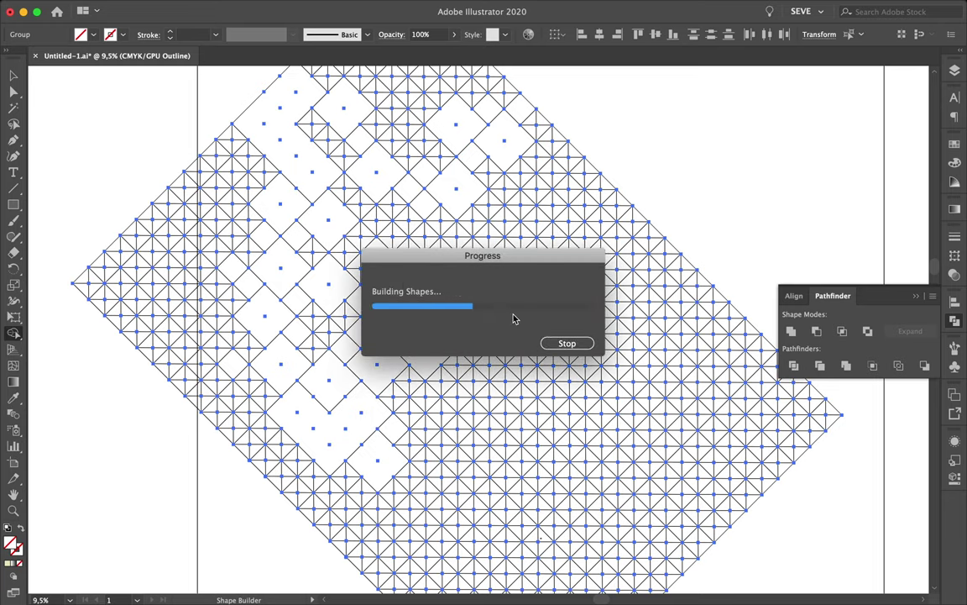
Merge the small cells along a new diagonal row in the centre
click(466, 378)
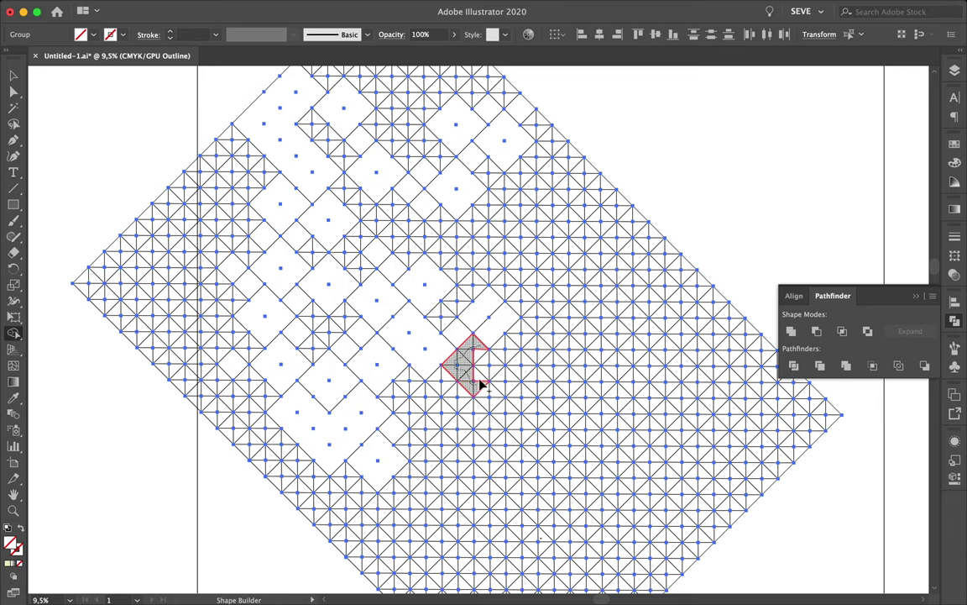
click(481, 384)
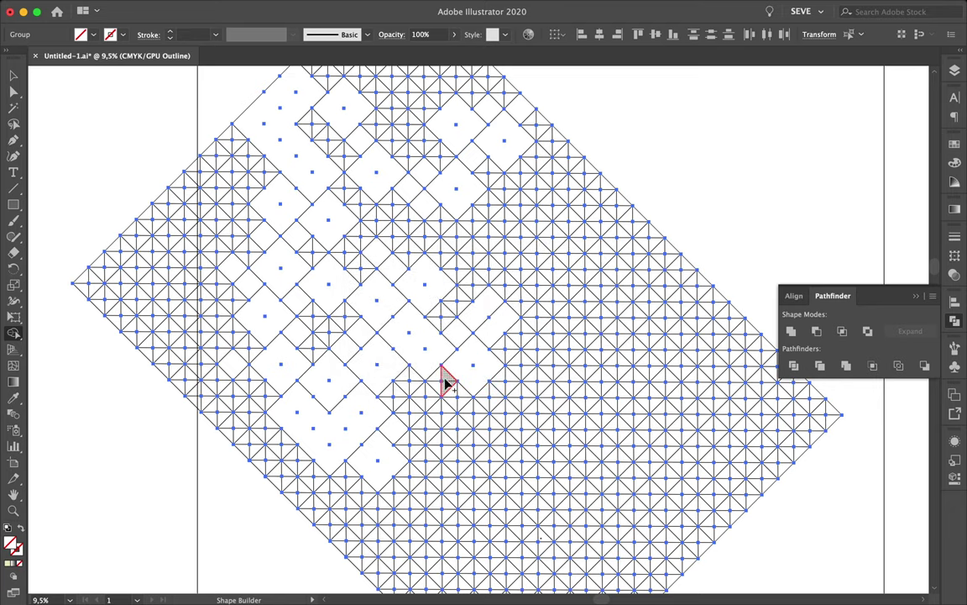
click(443, 383)
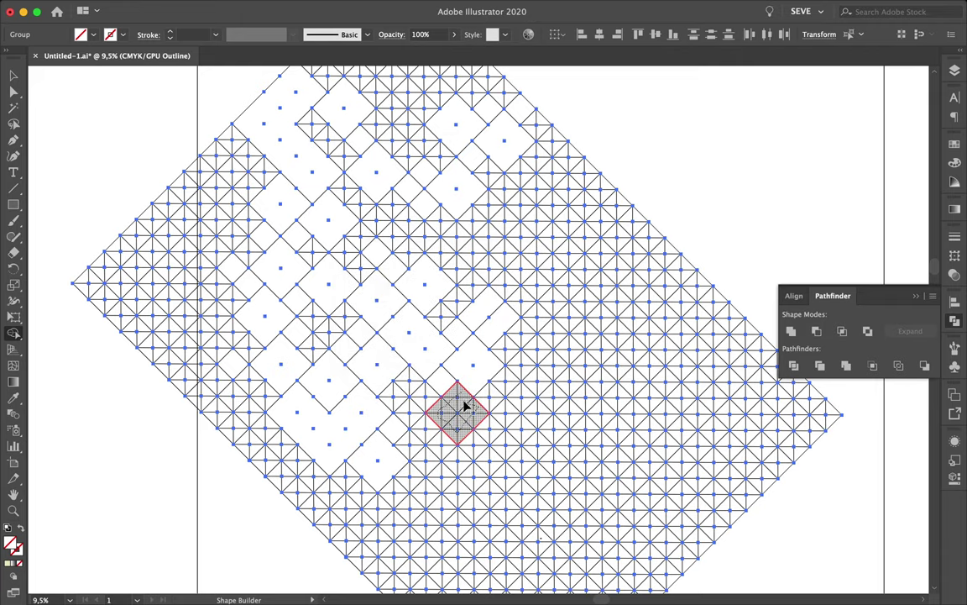
click(471, 401)
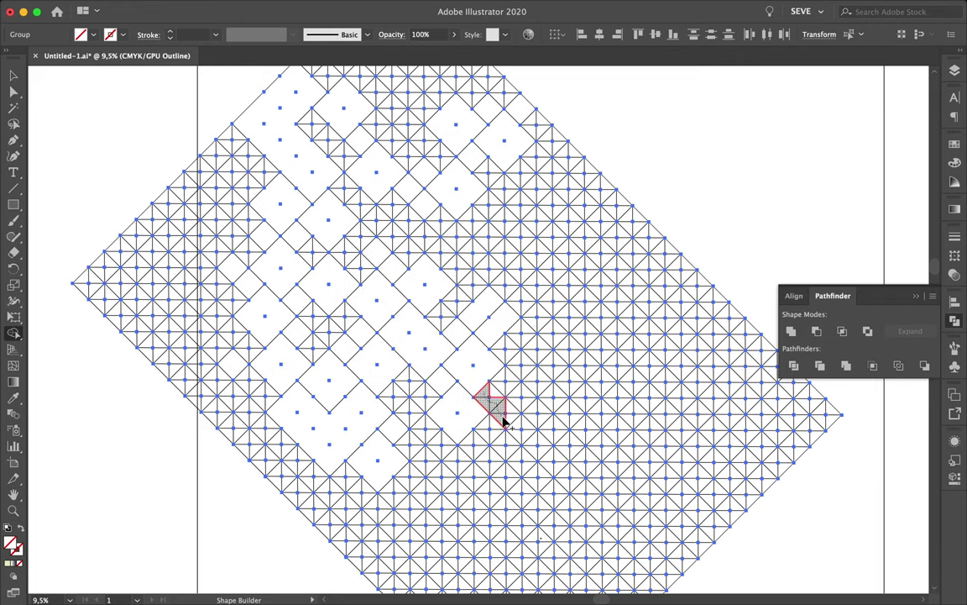
click(495, 399)
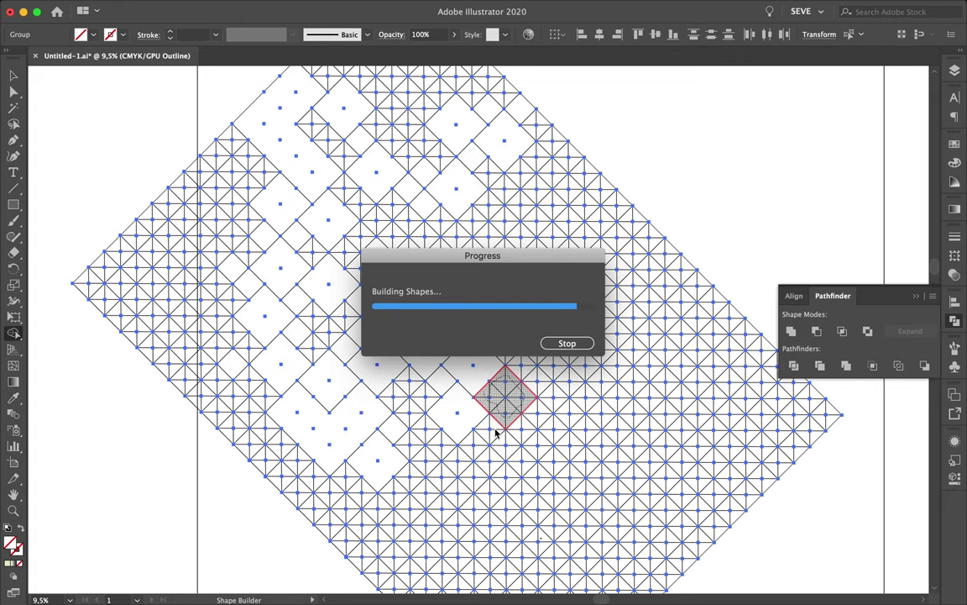
Merge the small and larger diamond cells along the bottom band
click(495, 434)
click(415, 479)
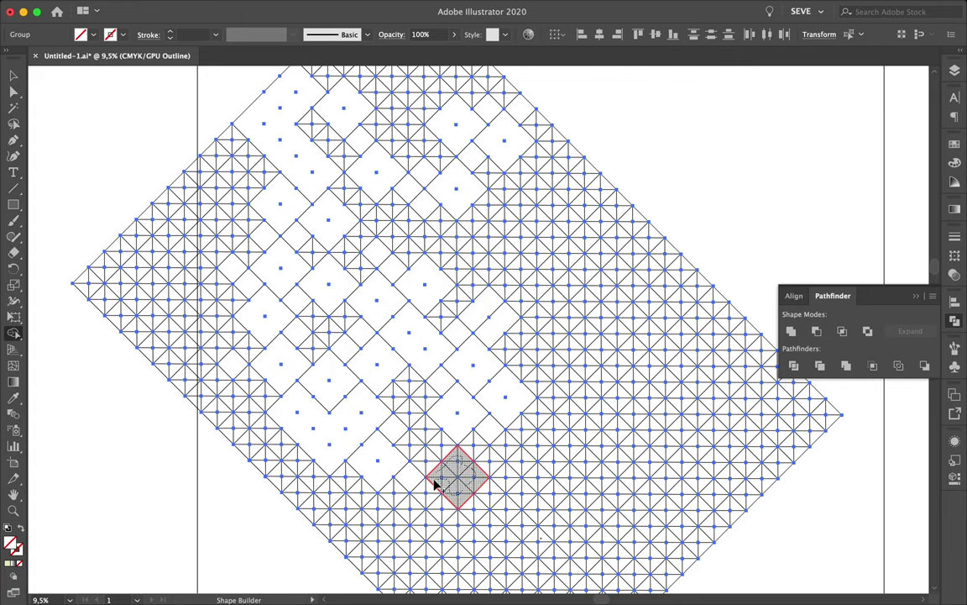
click(443, 480)
click(484, 457)
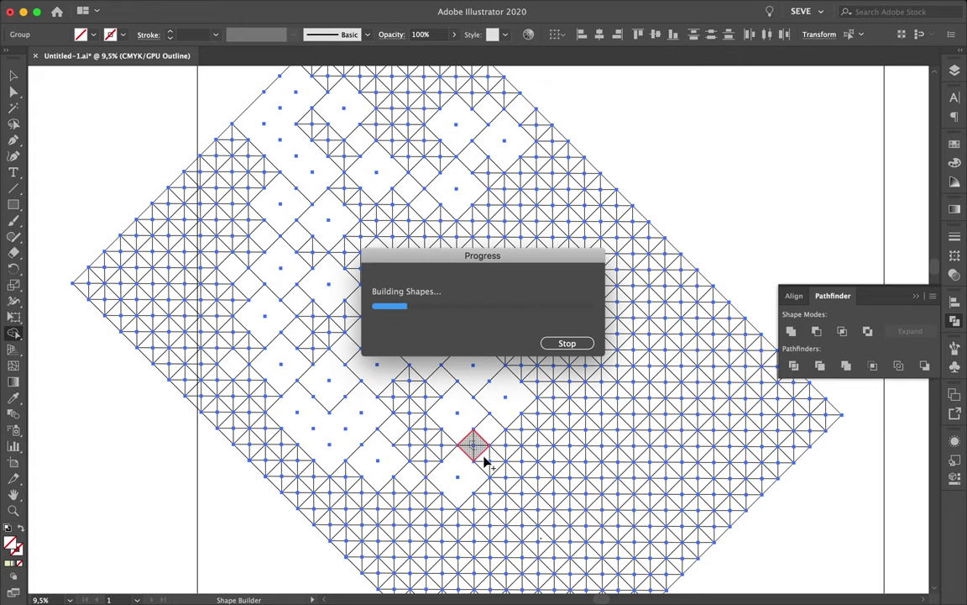
click(526, 472)
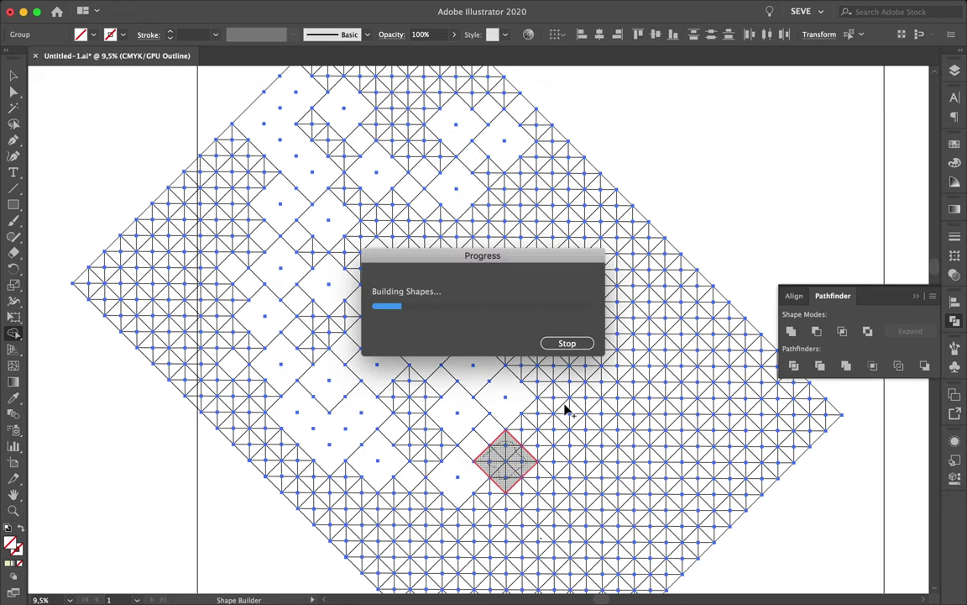
click(525, 429)
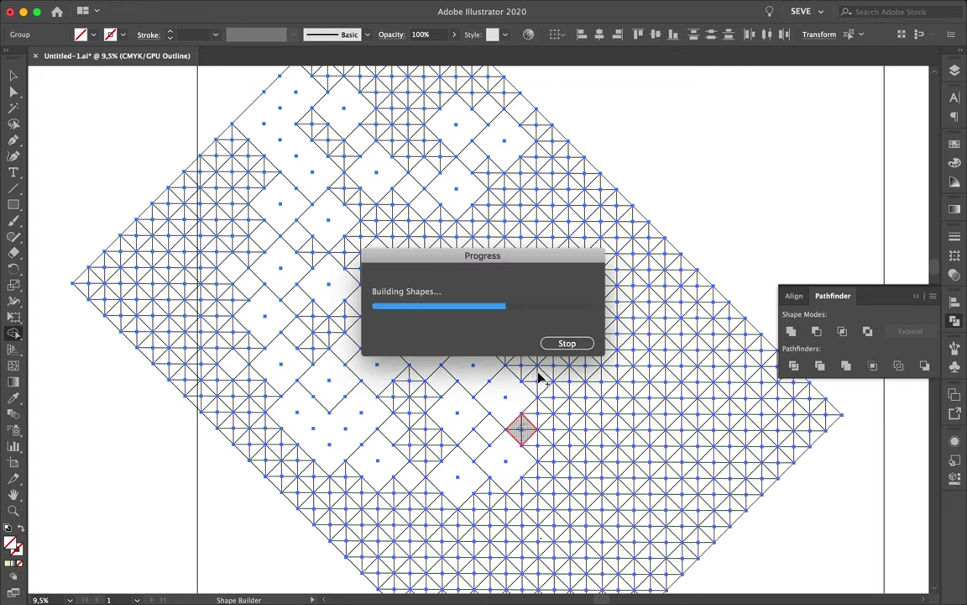
Join the triangle groups right of centre into whole diamonds
click(550, 396)
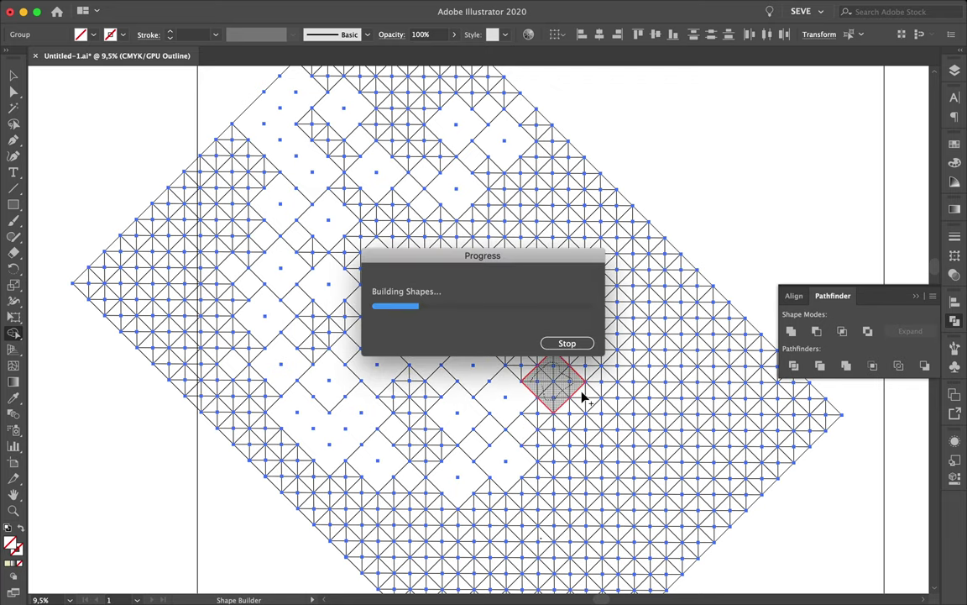
click(563, 438)
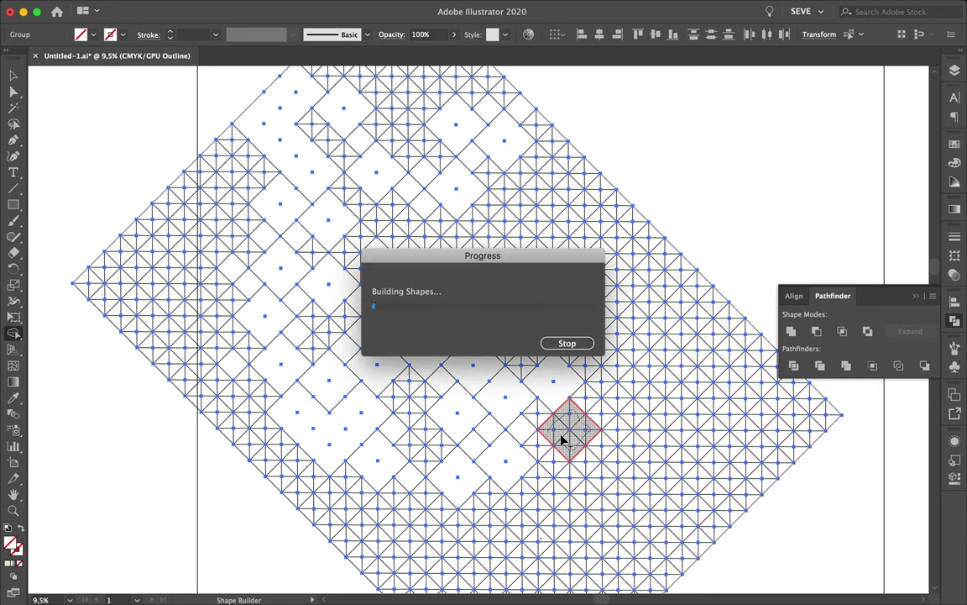
click(556, 461)
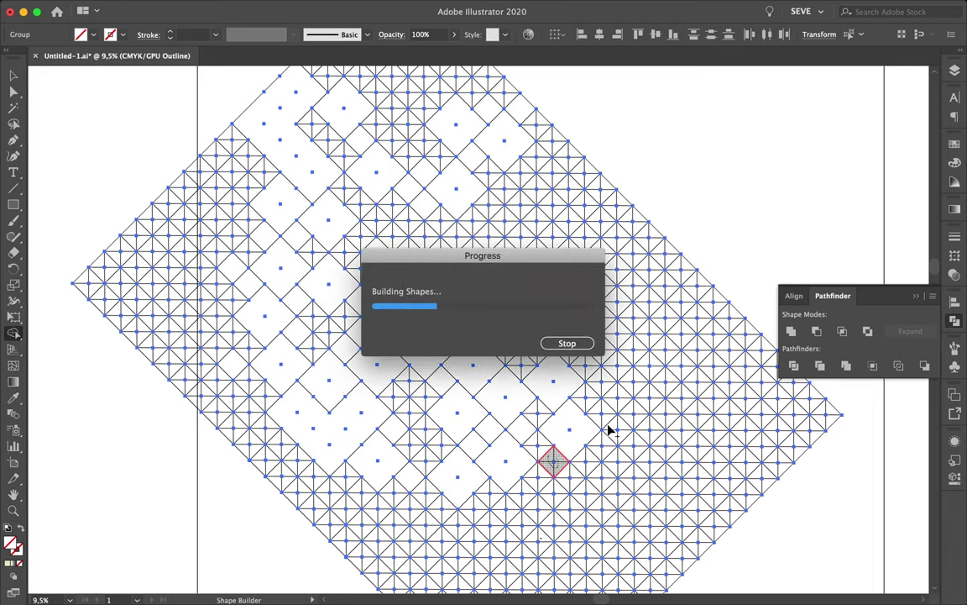
click(541, 354)
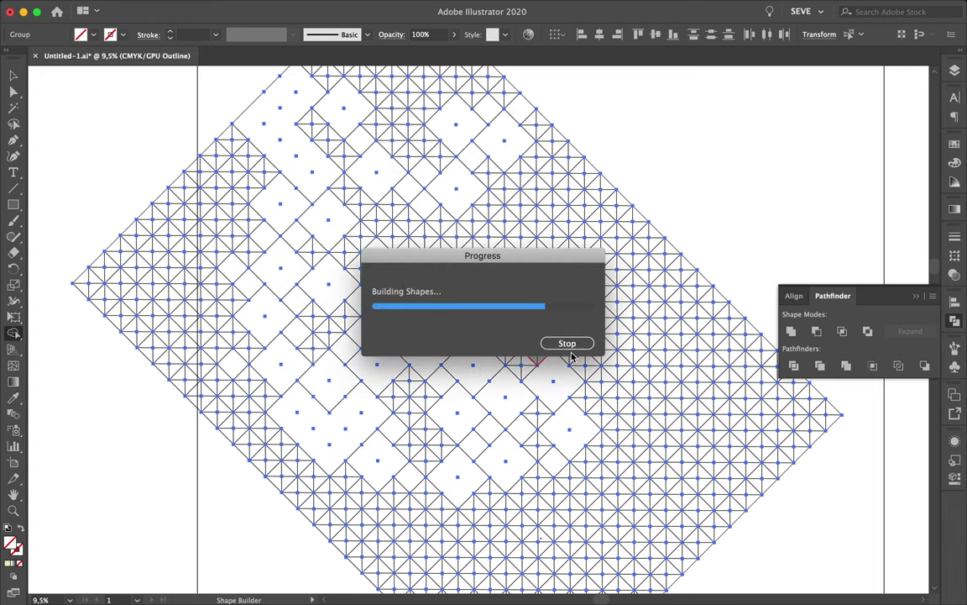
drag(574, 354, 566, 328)
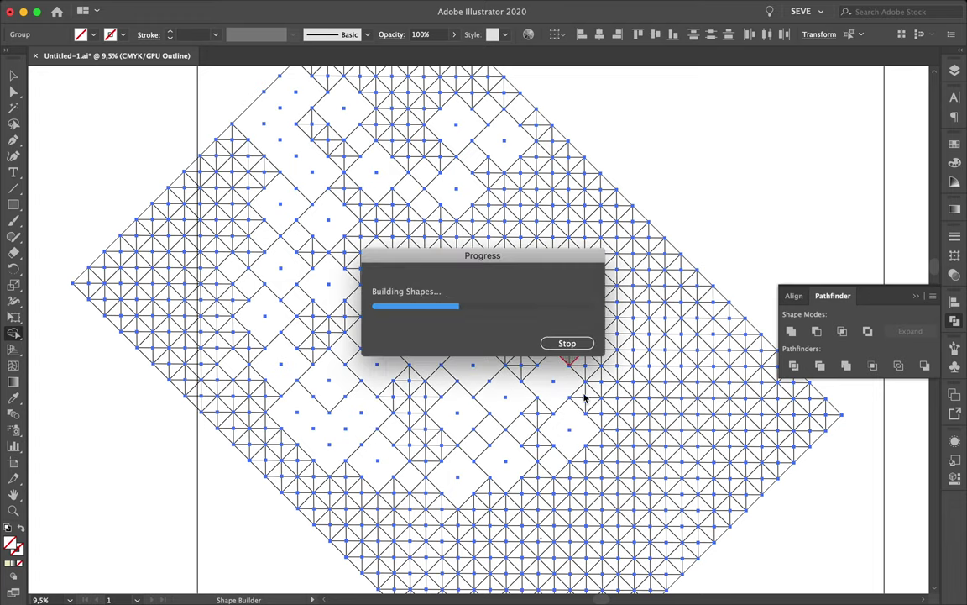
drag(603, 386, 593, 406)
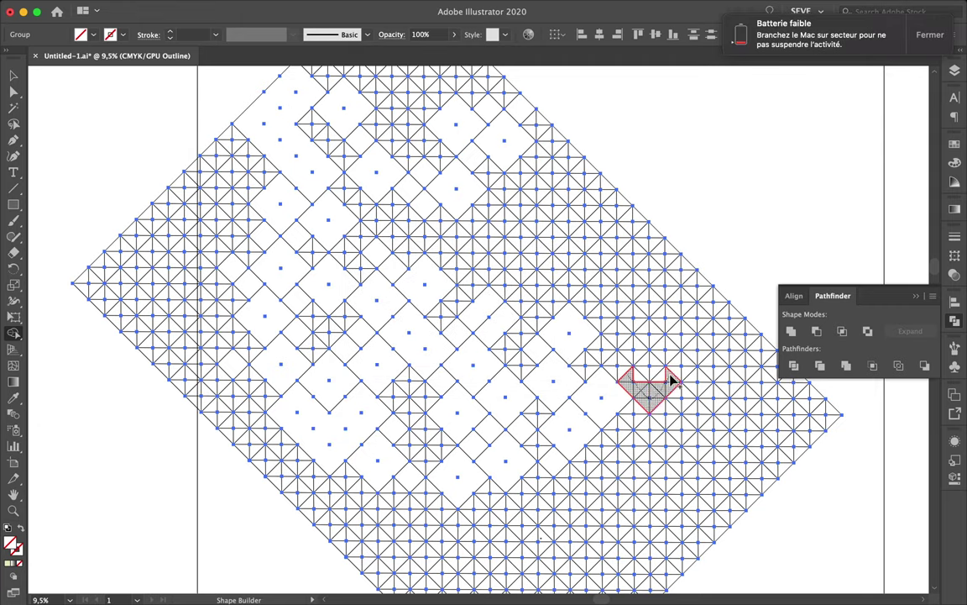
Merge the diamond cells on the right out to the band's end
click(640, 380)
click(622, 367)
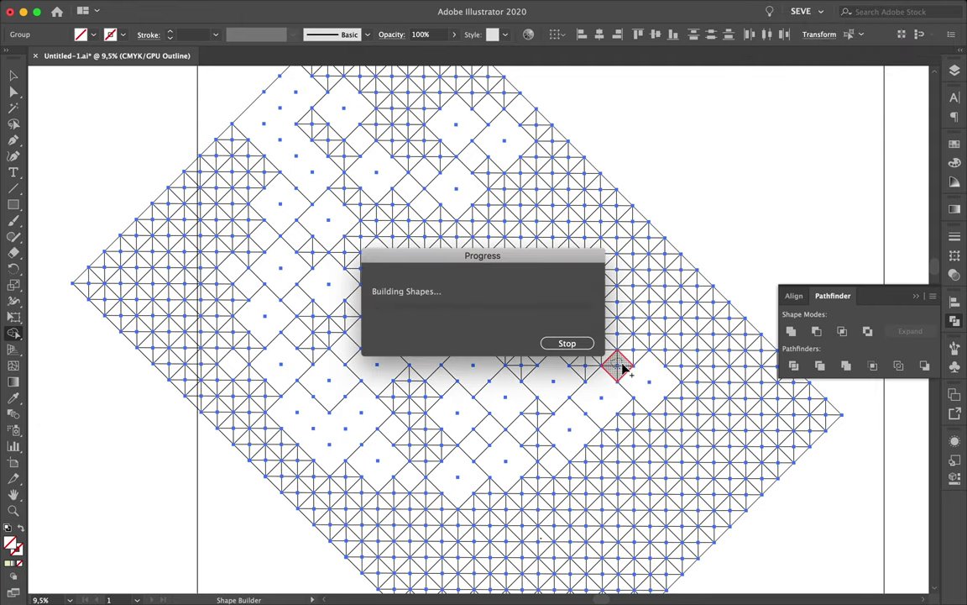
click(635, 321)
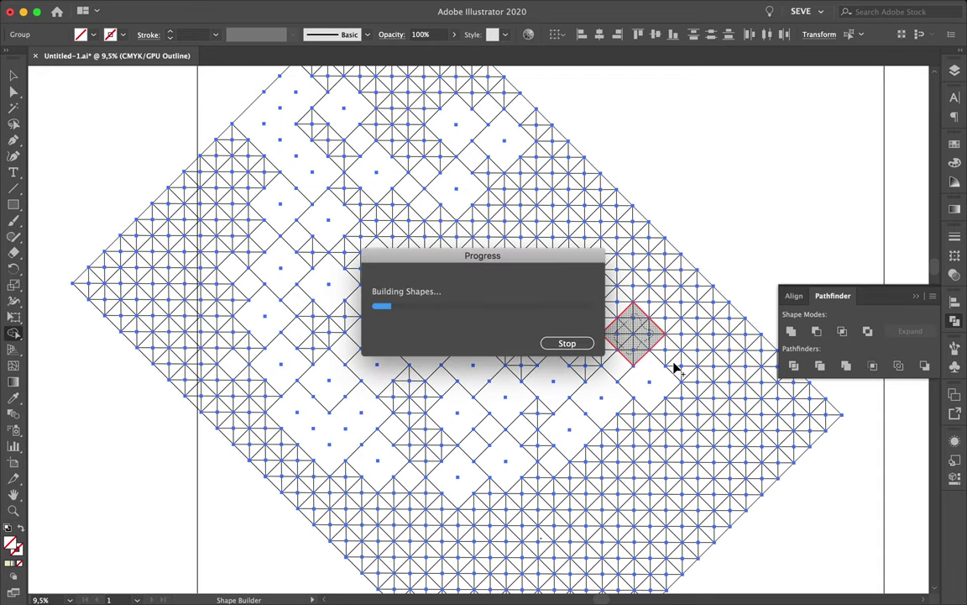
click(662, 344)
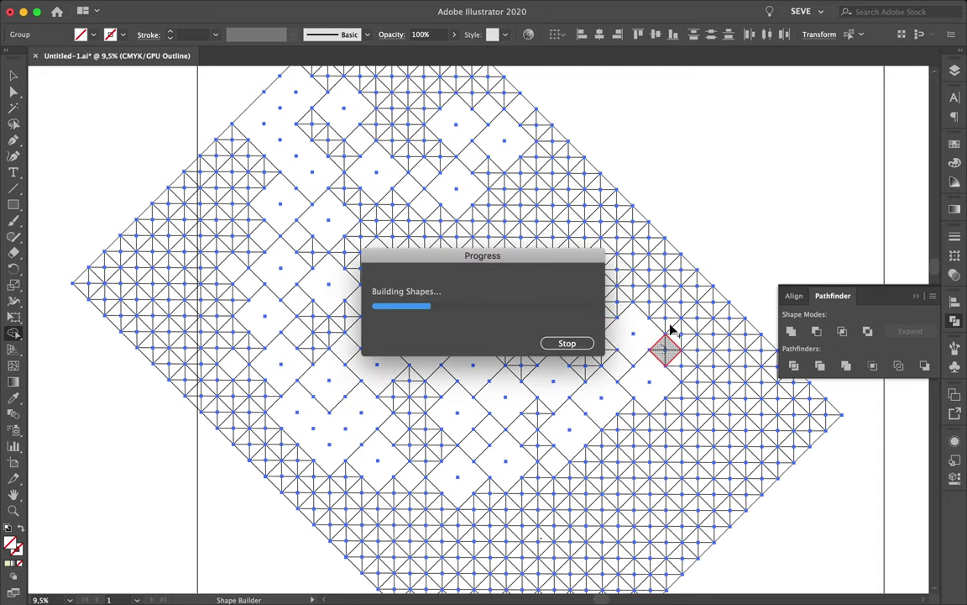
click(684, 330)
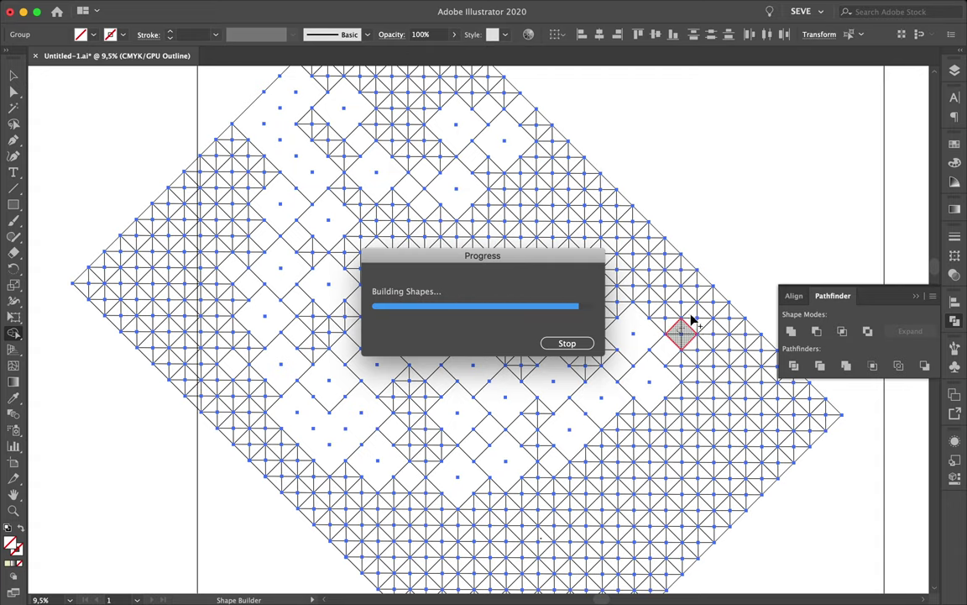
click(694, 318)
Merge a row of diamond cells running back up and down-left
click(669, 317)
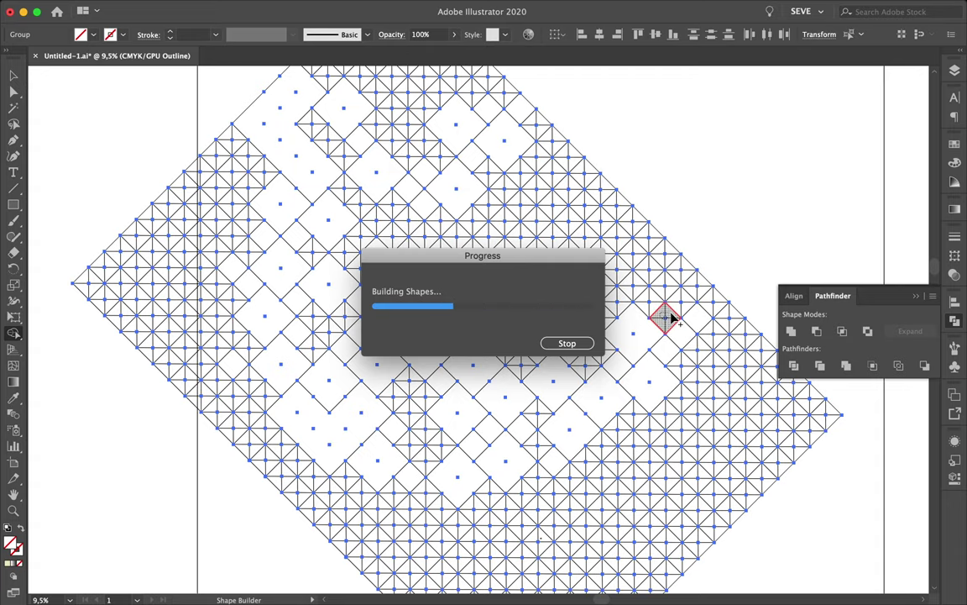
click(648, 303)
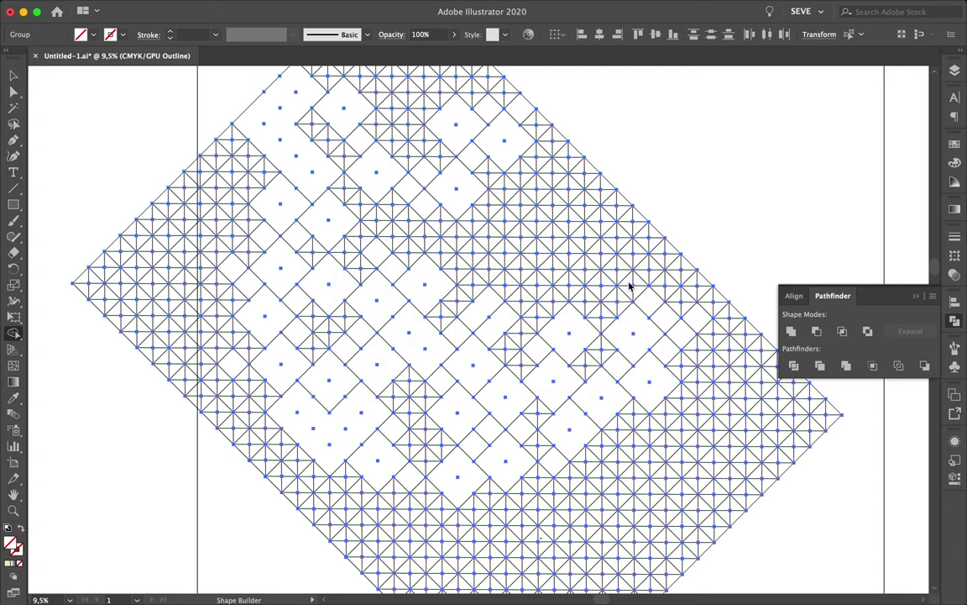
click(629, 285)
click(617, 304)
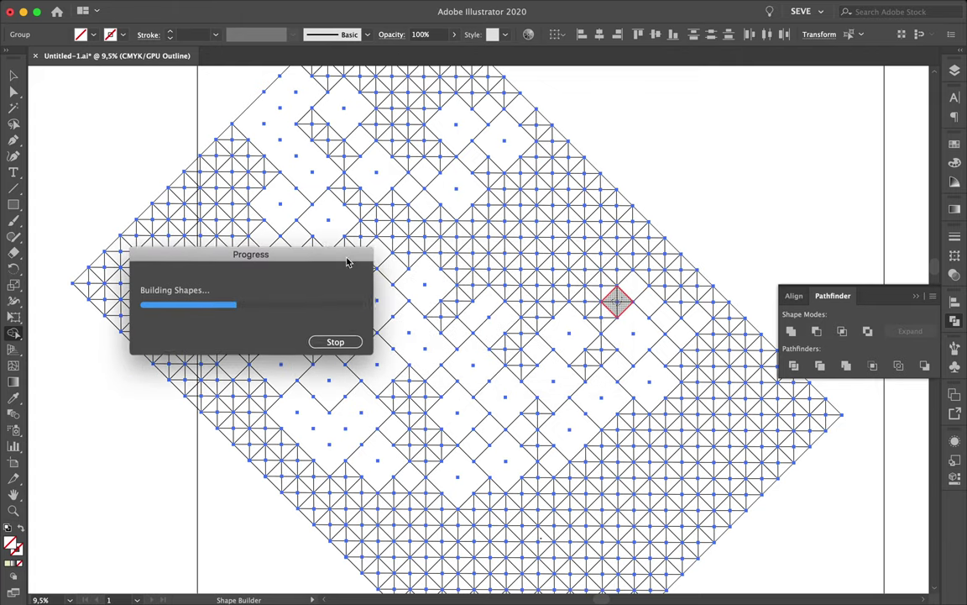
click(606, 321)
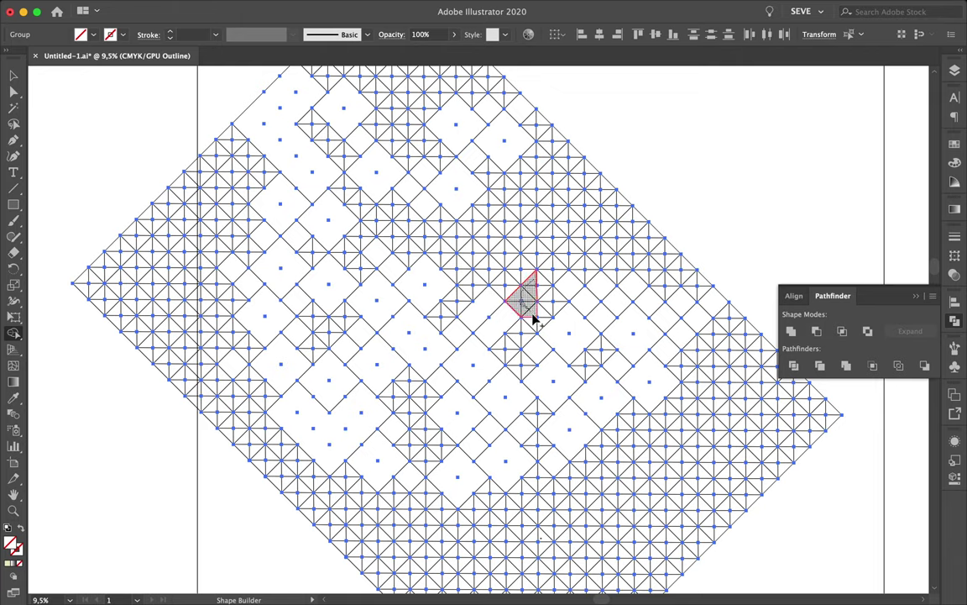
Merge the triangle clusters in the middle and the shaded diamond region on the right
drag(533, 317, 511, 292)
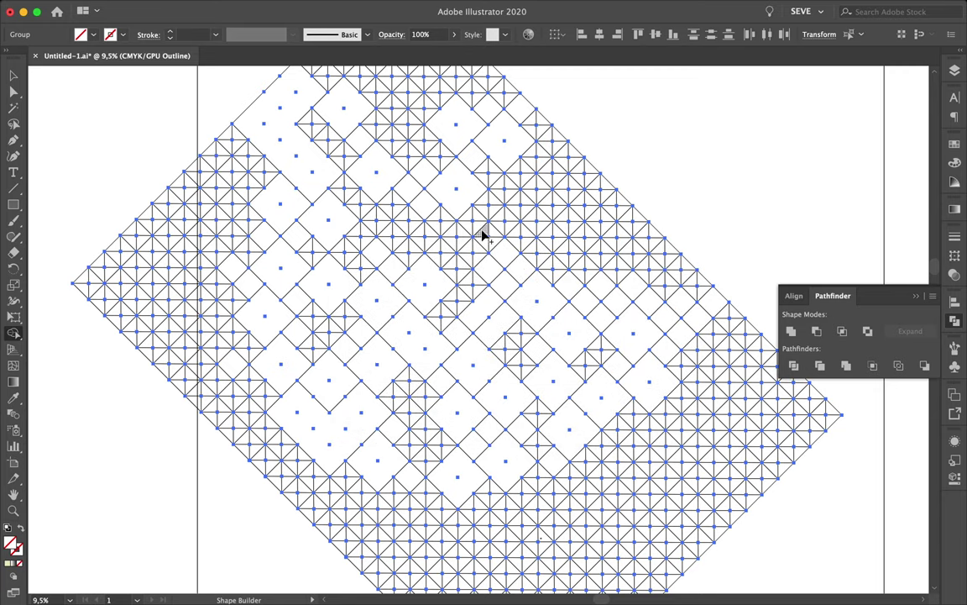
click(485, 236)
click(488, 239)
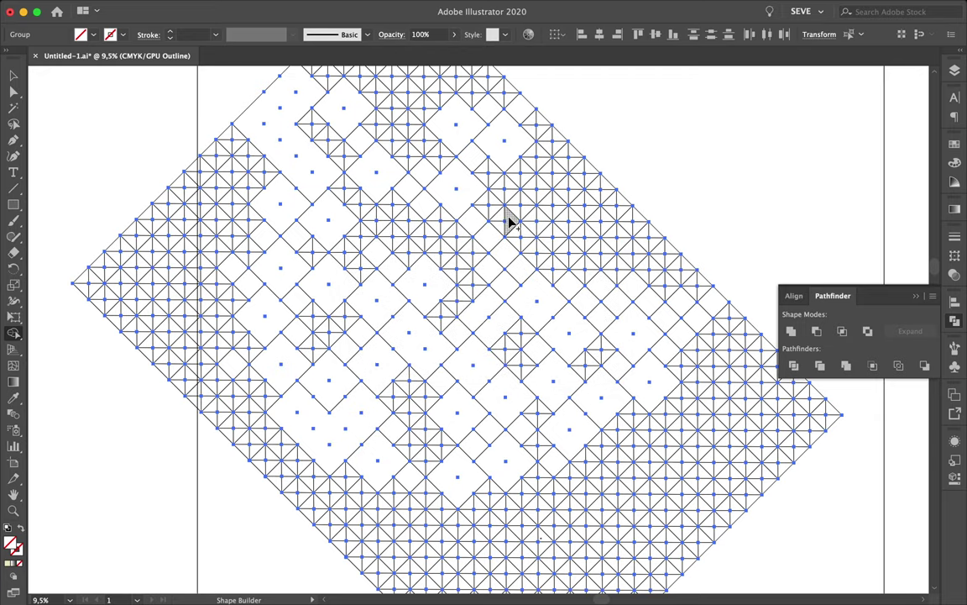
drag(527, 235, 571, 227)
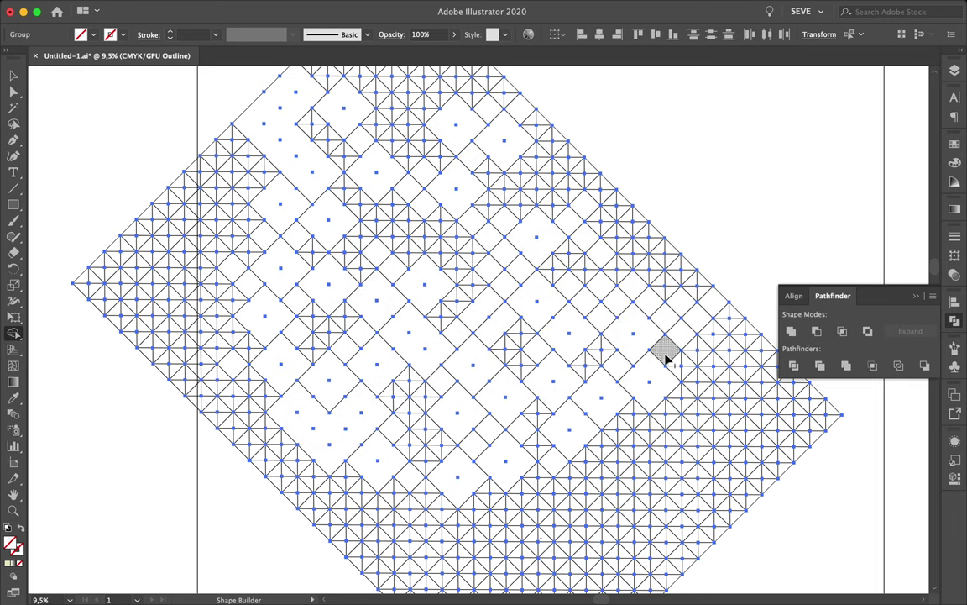
click(703, 348)
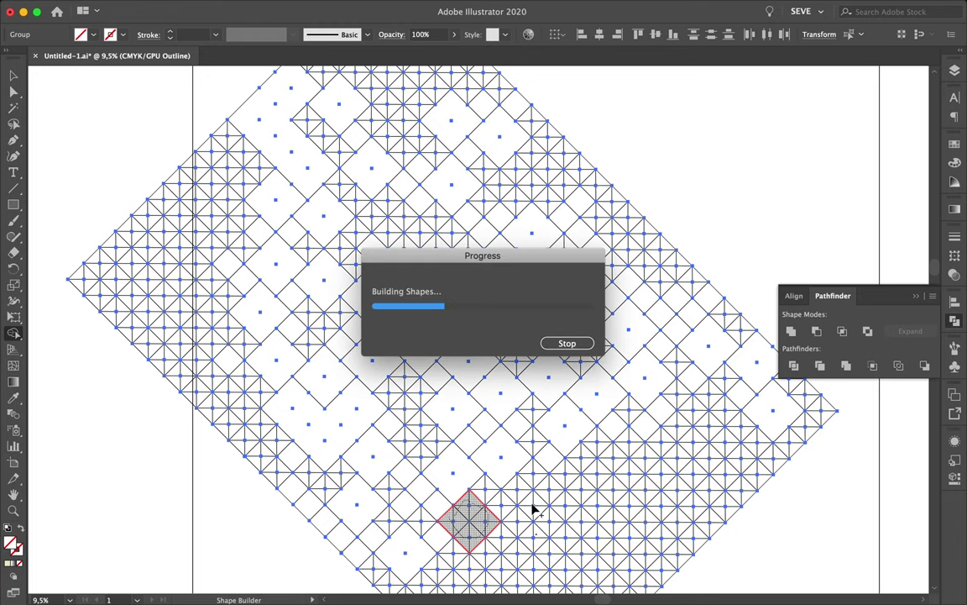
Scroll down and right to view the lower part of the grid
scroll(504, 503, down, 2)
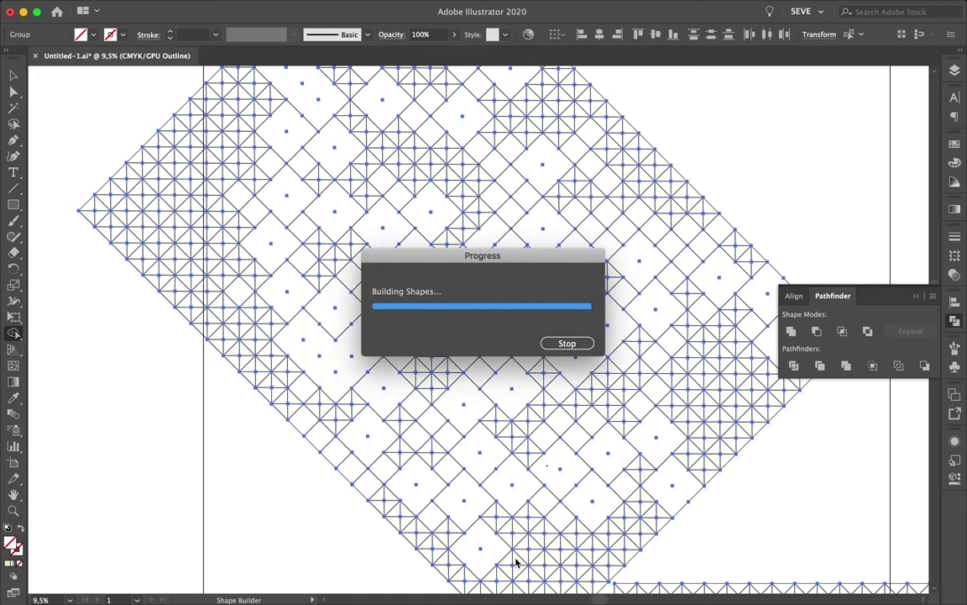
scroll(517, 561, down, 2)
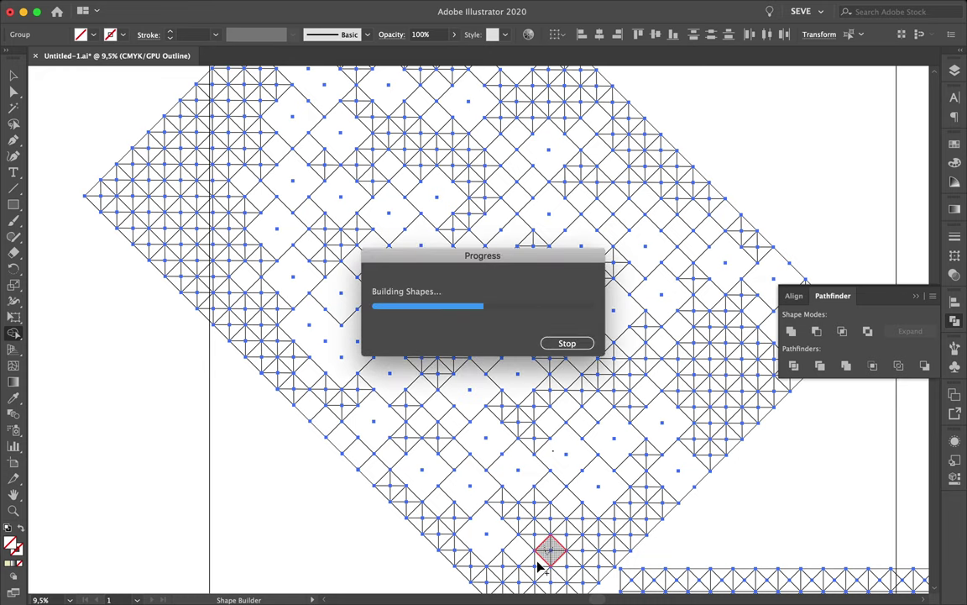
scroll(577, 547, down, 3)
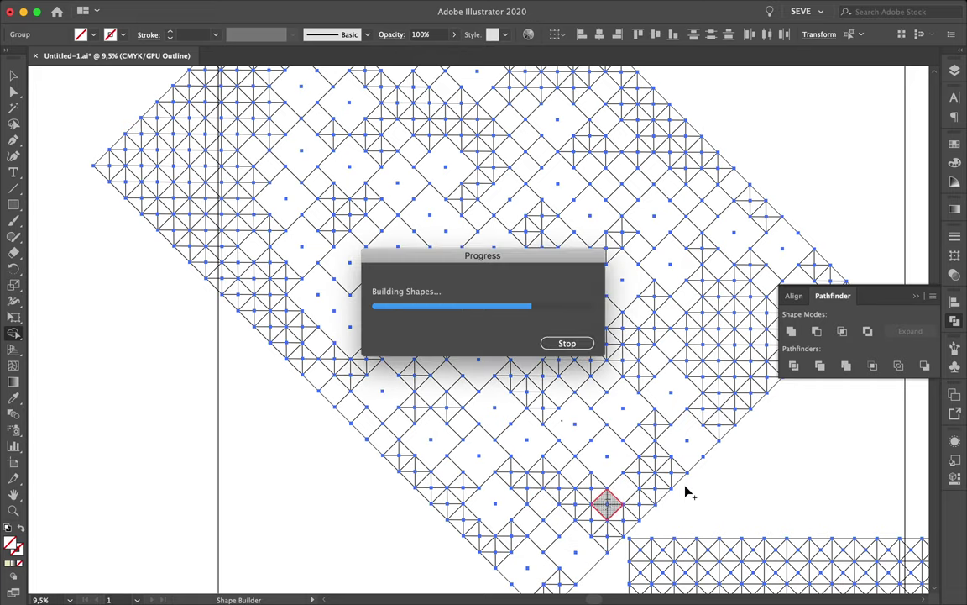
scroll(663, 496, right, 3)
scroll(664, 495, up, 2)
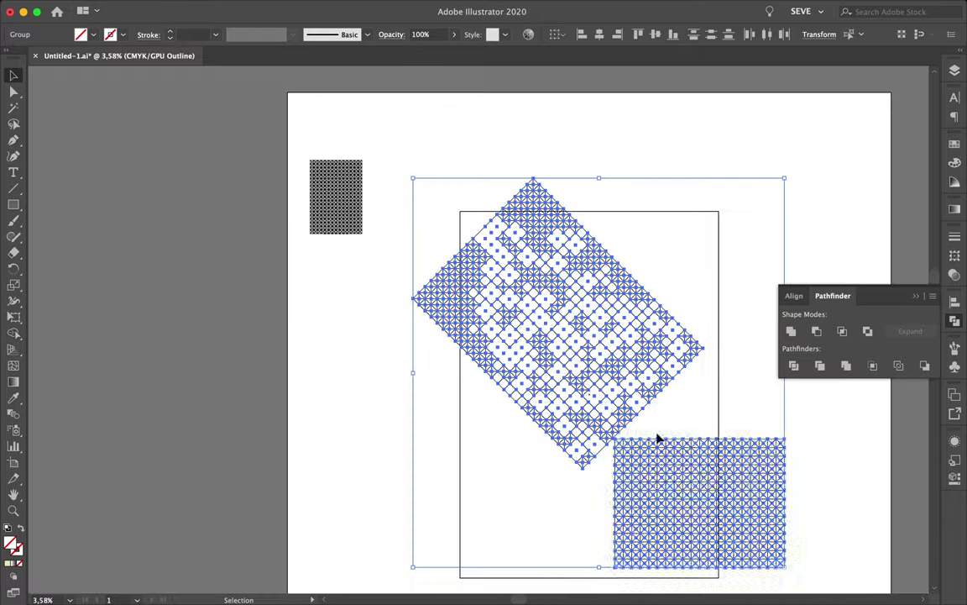
Move the second lattice lower and merge its first row of triangle cells into empty diamonds
mouse_move(658, 439)
mouse_down()
mouse_move(566, 480)
mouse_move(669, 425)
mouse_up()
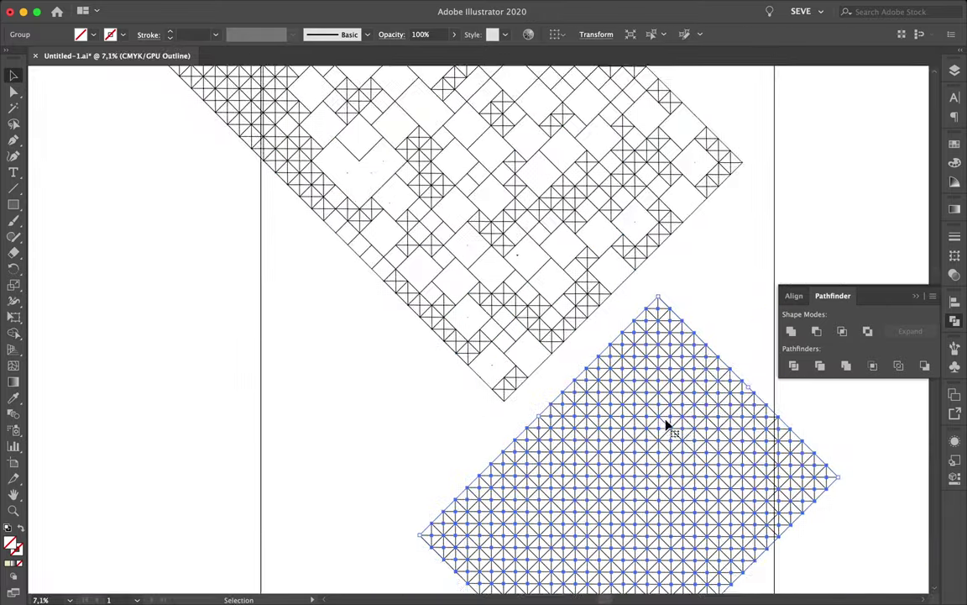
click(13, 333)
mouse_move(593, 383)
mouse_down()
mouse_move(579, 367)
mouse_move(547, 383)
mouse_up()
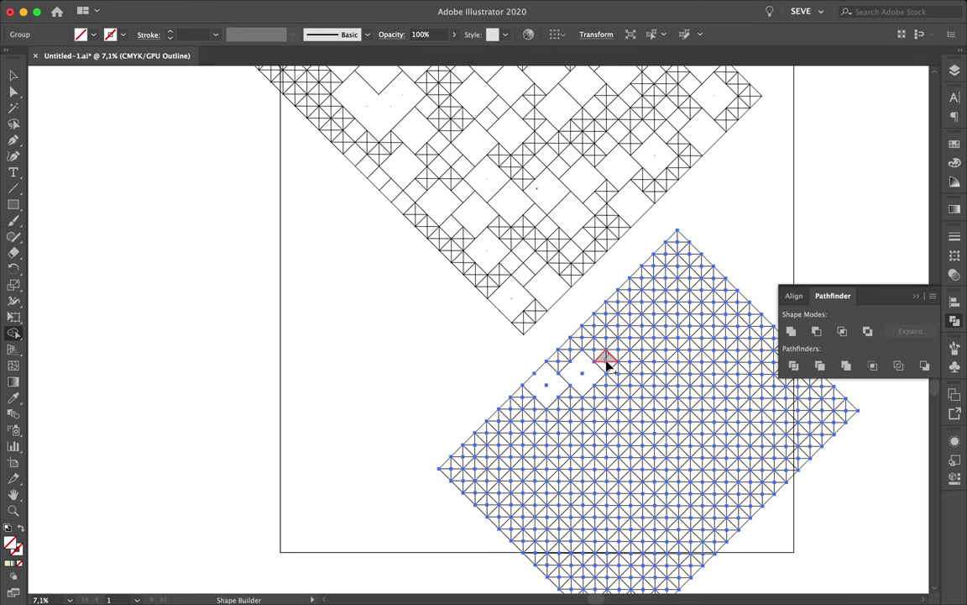
drag(606, 363, 611, 371)
click(624, 380)
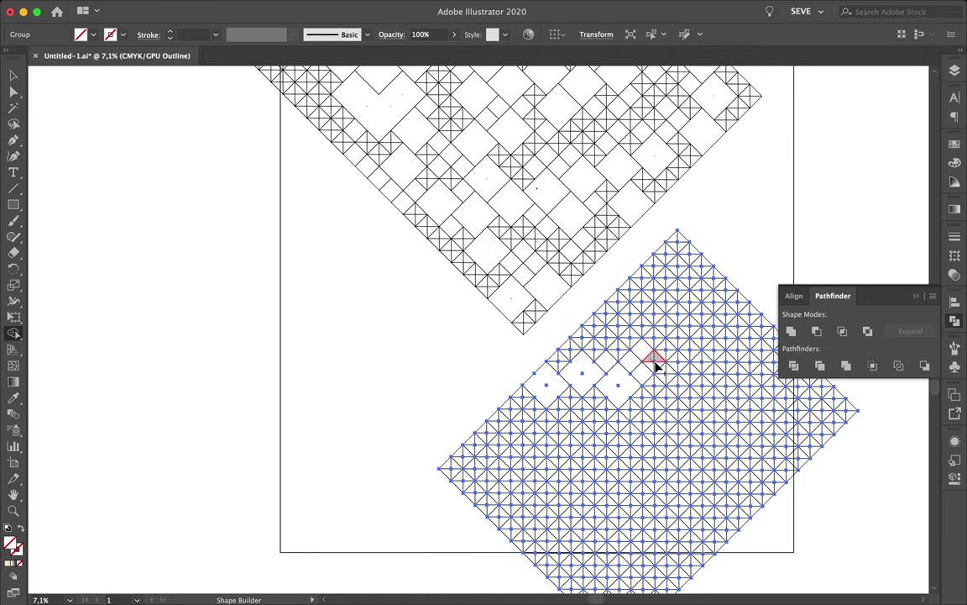
drag(654, 367, 669, 379)
click(672, 379)
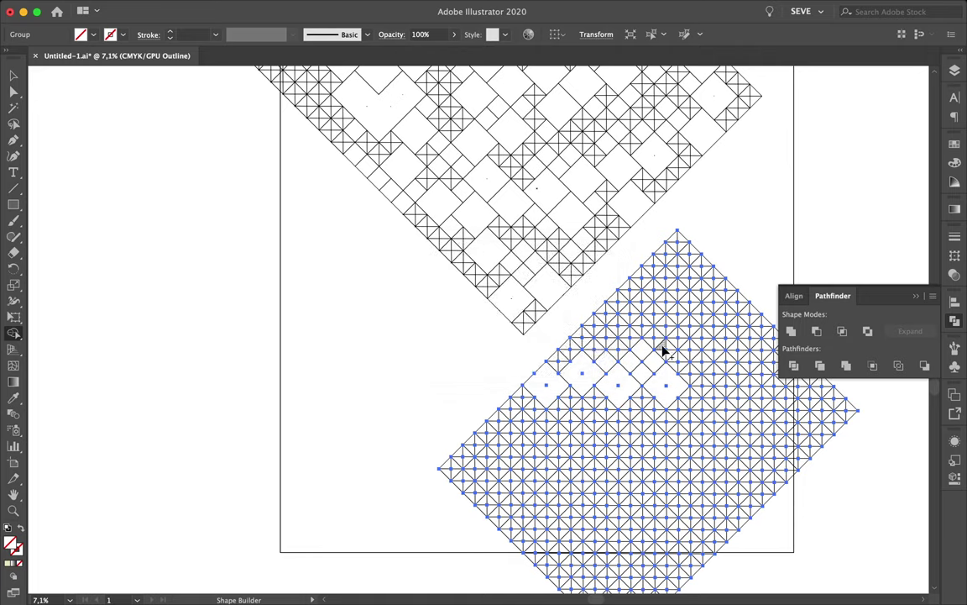
click(703, 366)
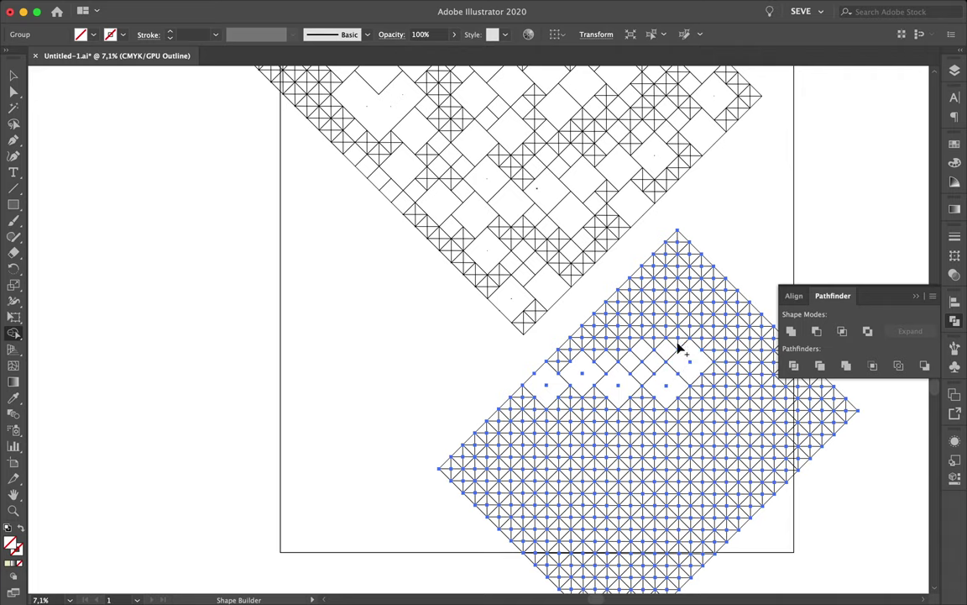
Merge the remaining upper-row cells and start a second row of merged diamonds
click(664, 327)
click(697, 336)
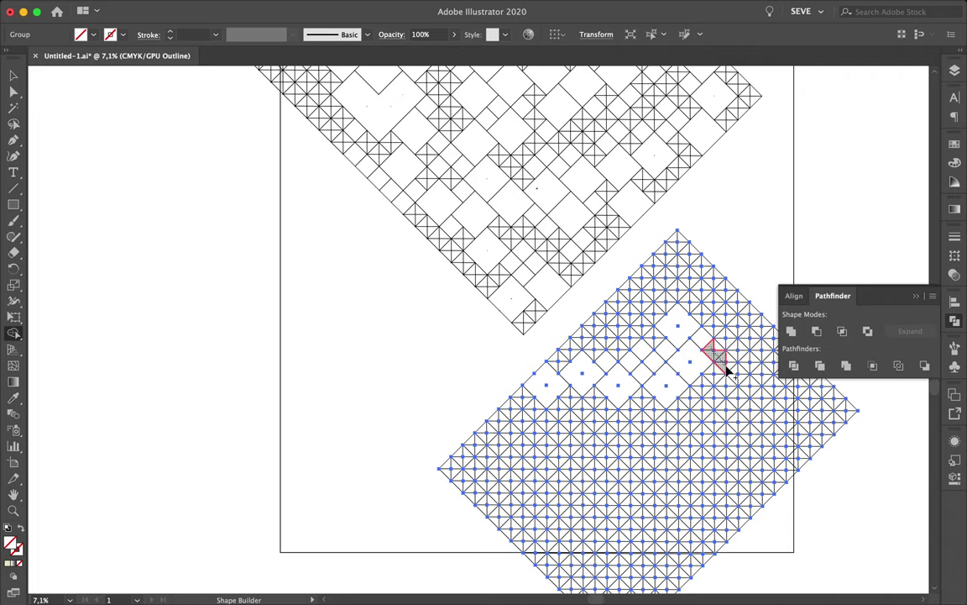
click(739, 357)
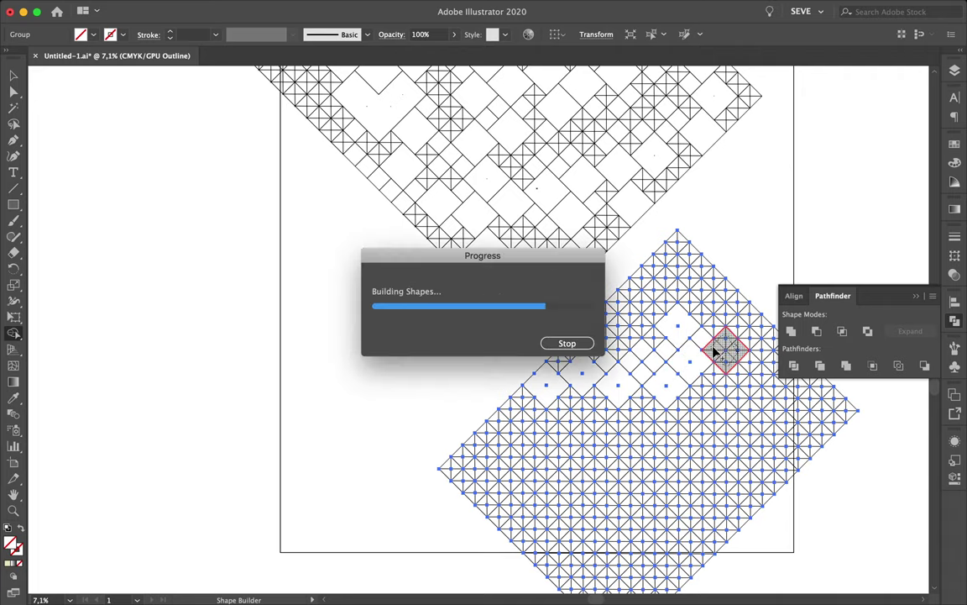
click(557, 432)
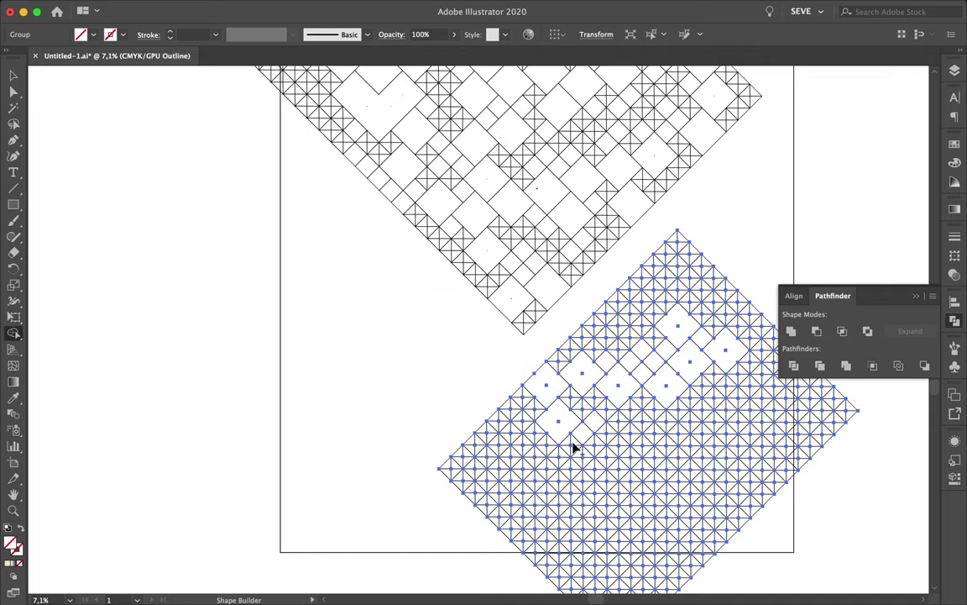
click(568, 453)
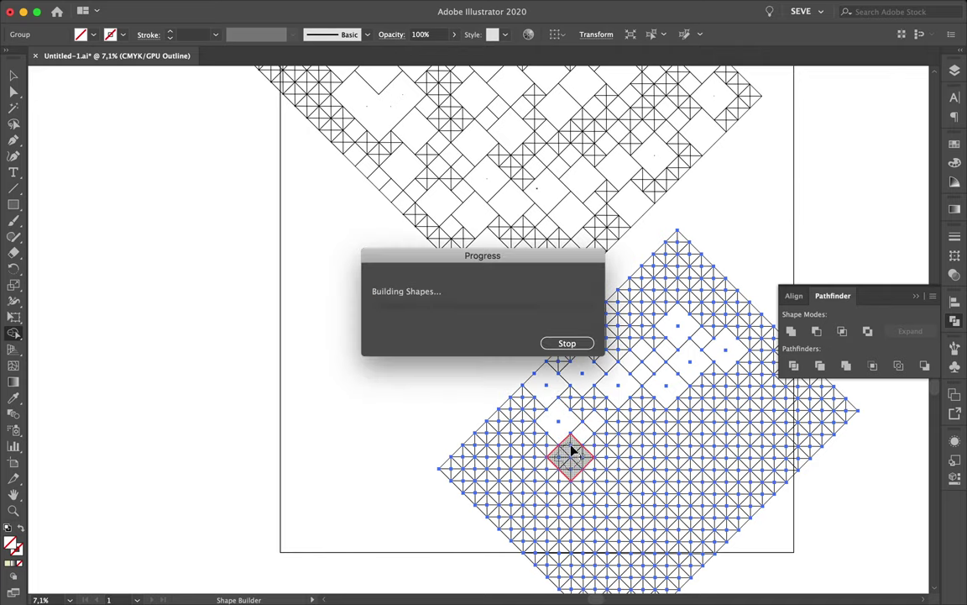
click(617, 456)
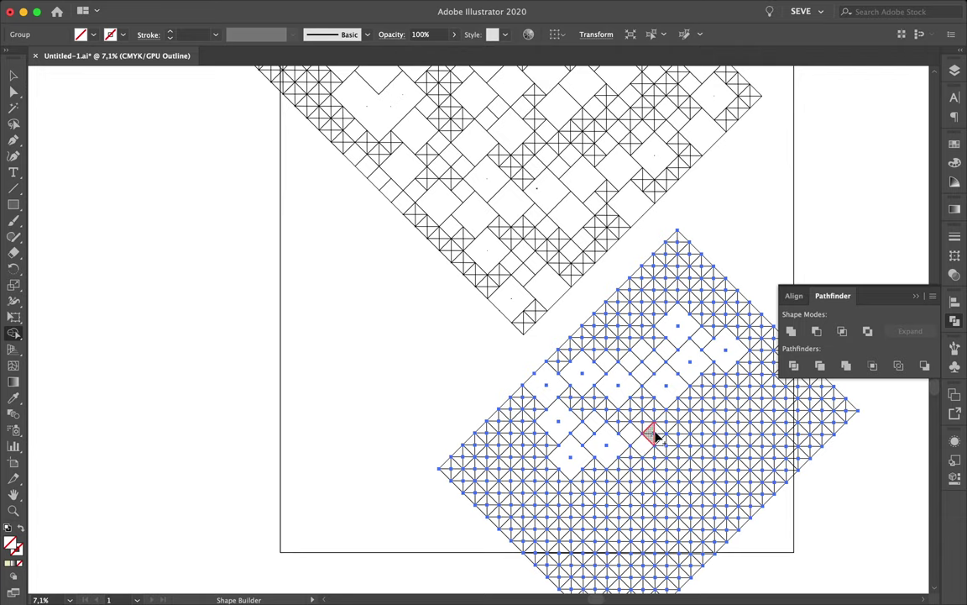
click(653, 435)
click(663, 468)
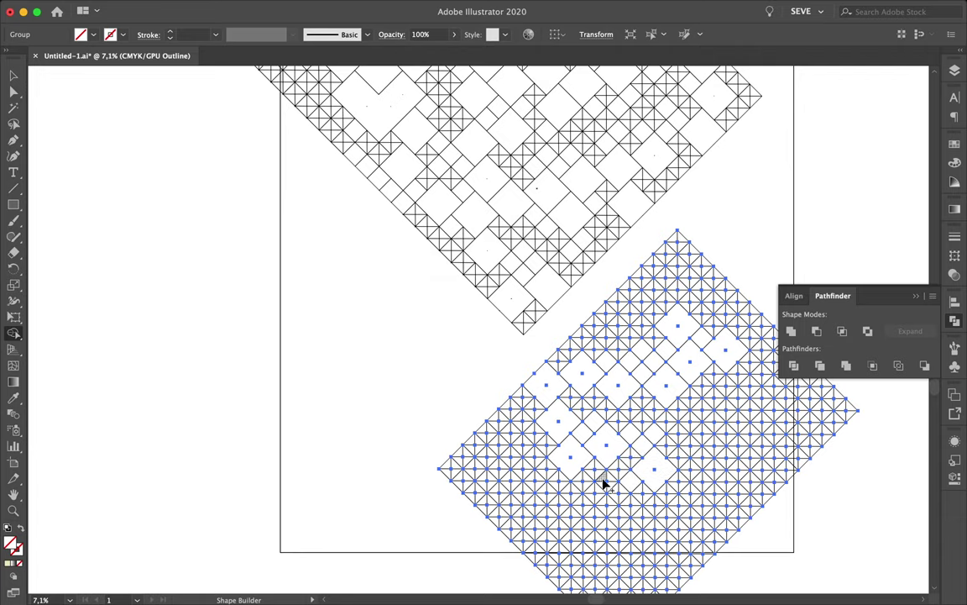
Merge the lower and left-hand lattice cells, plus a few leftovers, into empty diamonds
click(580, 507)
click(541, 514)
click(533, 469)
click(548, 449)
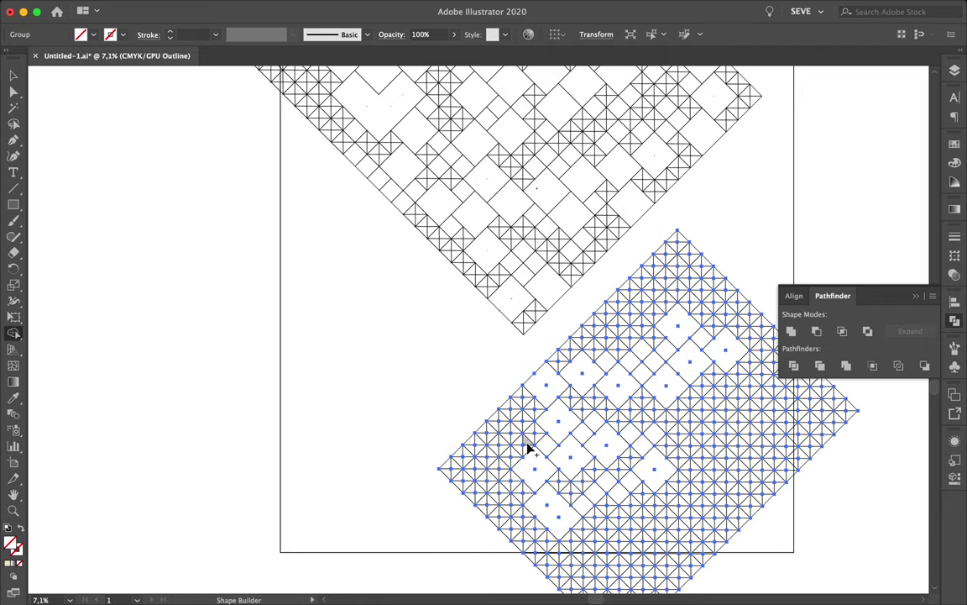
click(528, 428)
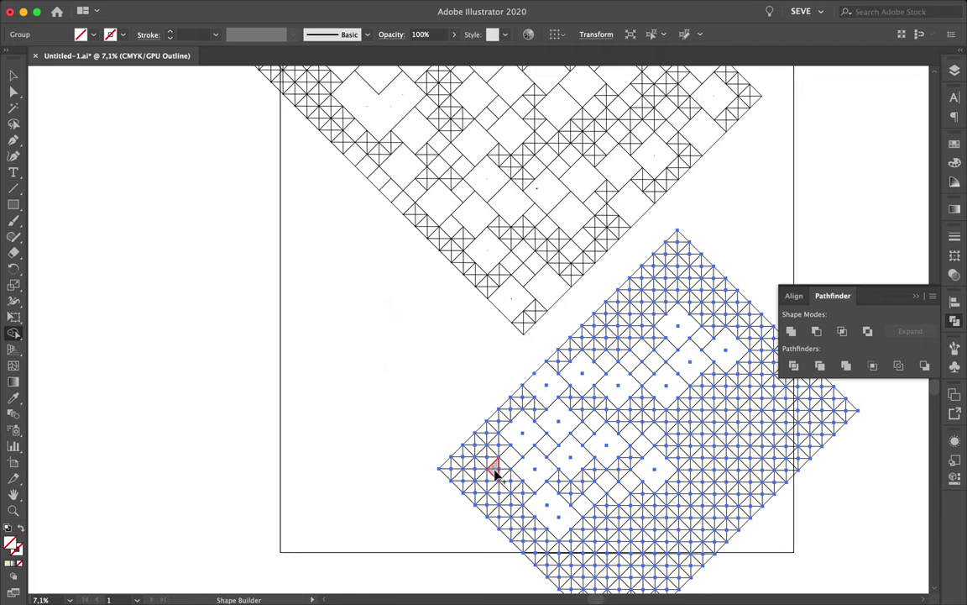
click(484, 465)
click(495, 486)
click(679, 503)
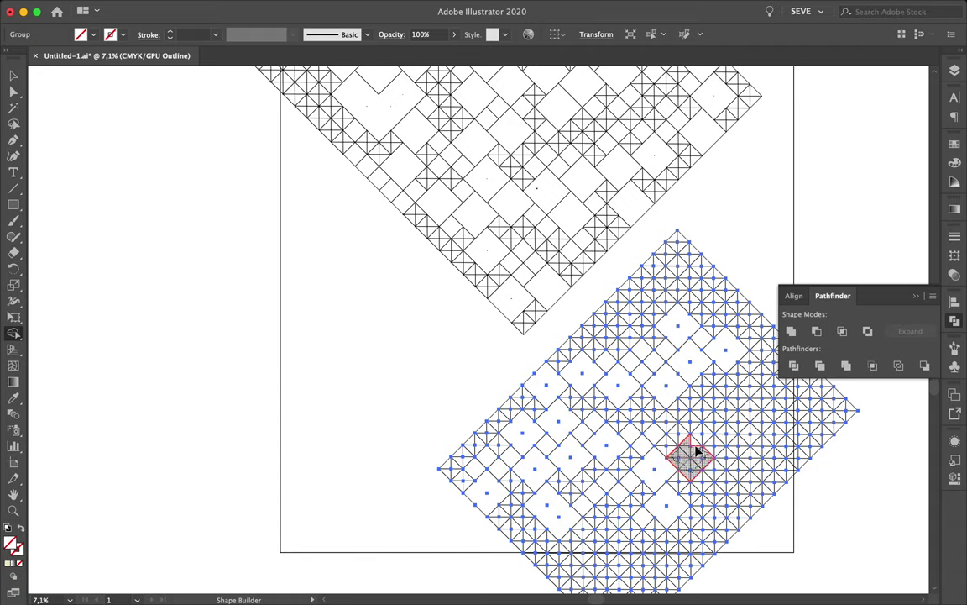
click(696, 452)
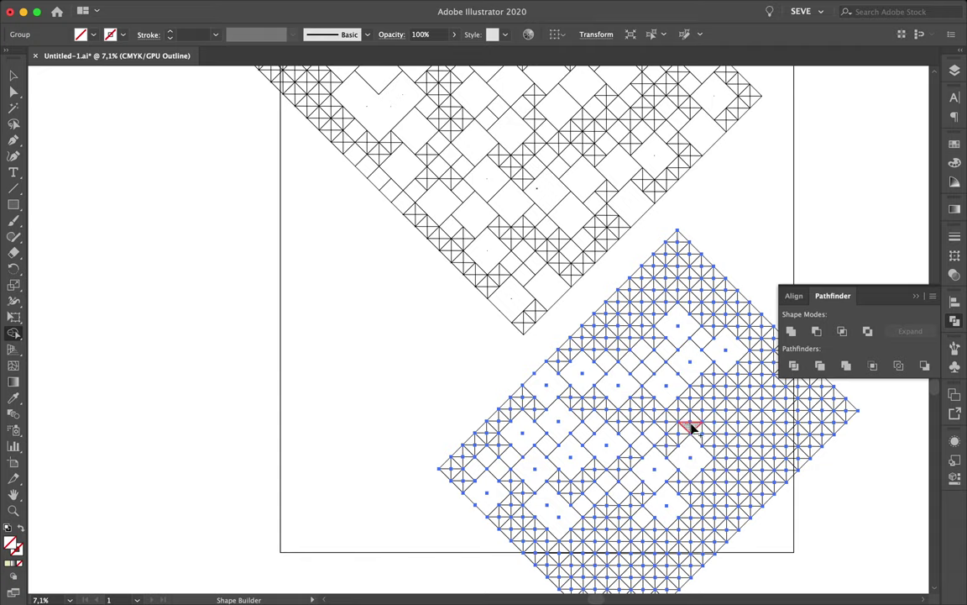
click(652, 299)
click(732, 356)
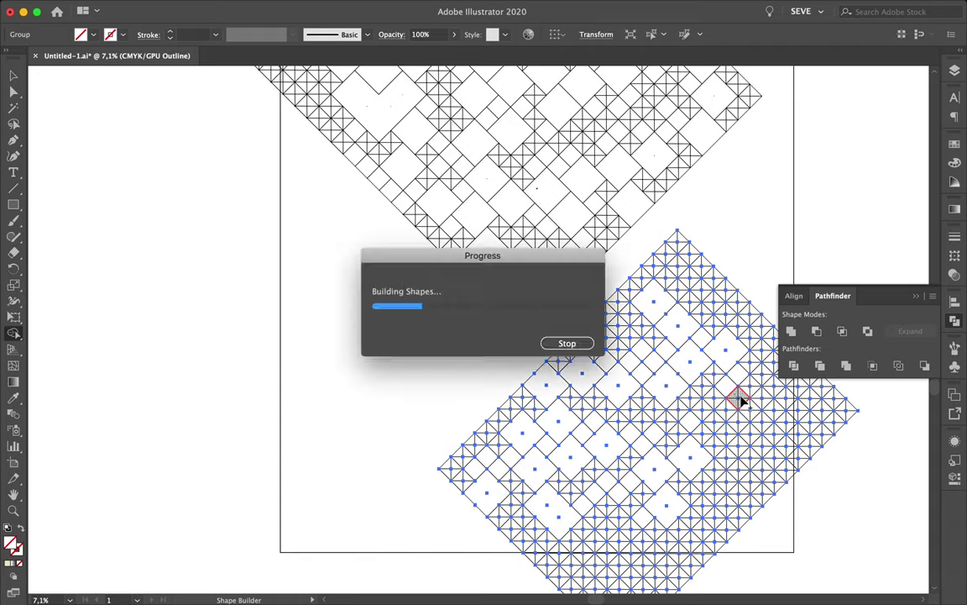
scroll(730, 412, down, 3)
Select all the artwork in Preview mode and make it a Live Paint group with the Live Paint Bucket
key(v)
key(ctrl+a)
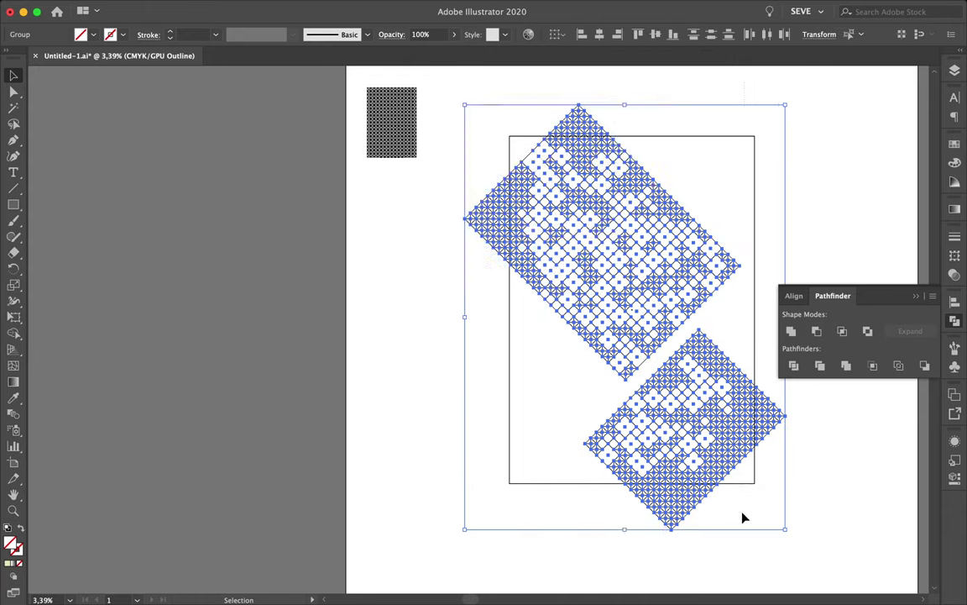
scroll(693, 403, up, 2)
key(ctrl+y)
key(k)
scroll(658, 369, up, 3)
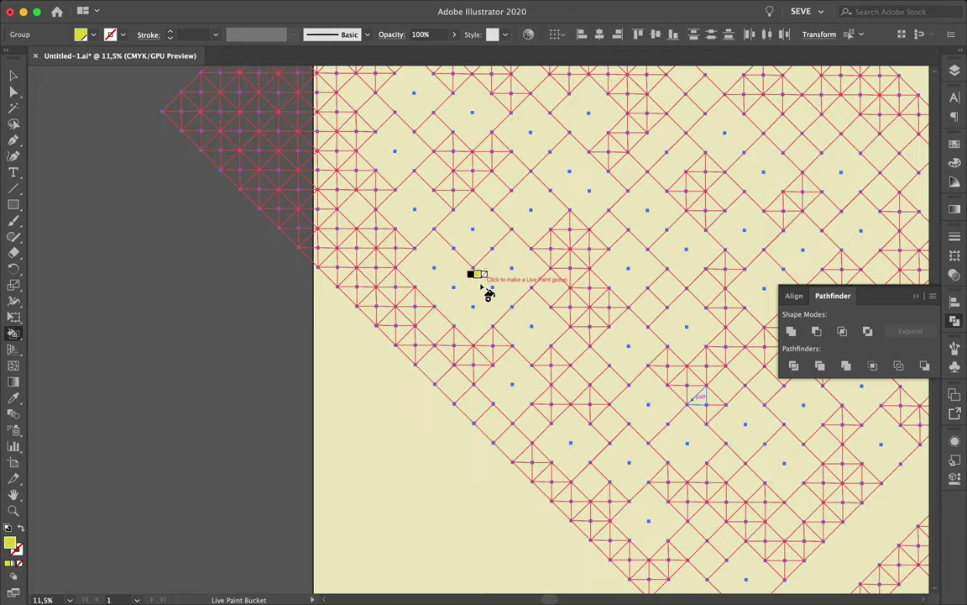
click(504, 301)
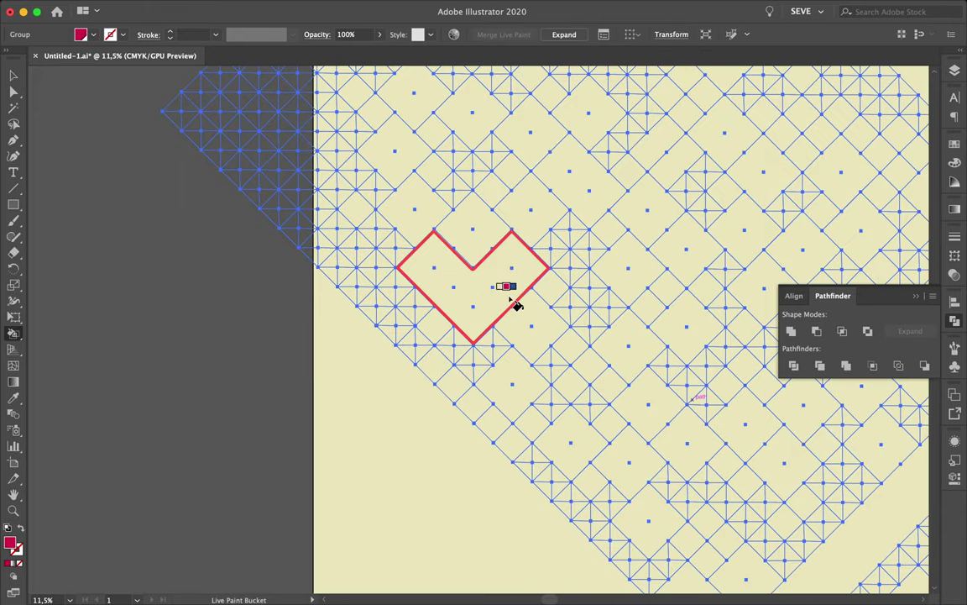
Try Object > Expand with object, fill and stroke, then dismiss the resulting alert
scroll(504, 301, down, 3)
click(166, 6)
click(179, 155)
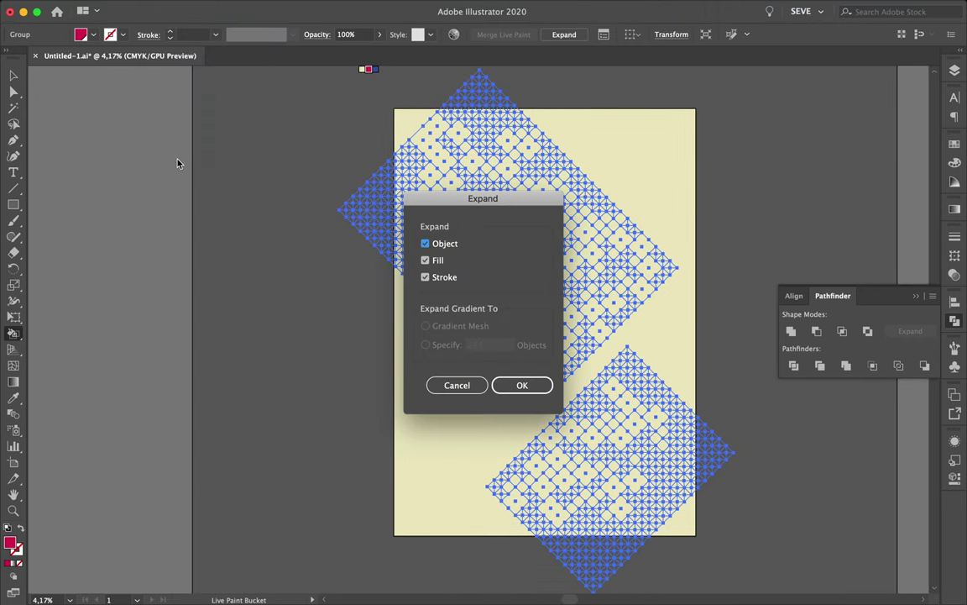
click(512, 385)
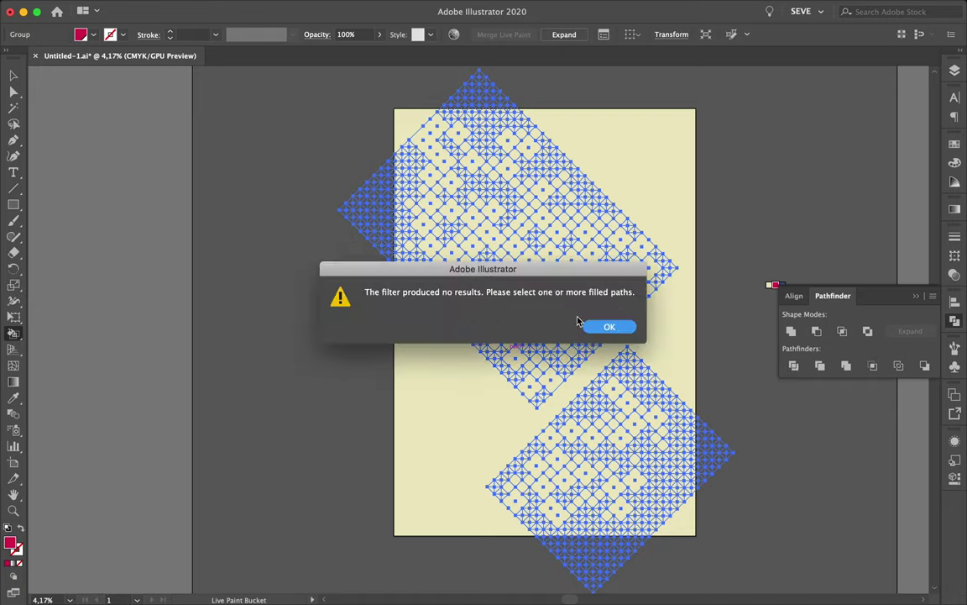
click(609, 326)
scroll(473, 289, up, 3)
Paint a diamond beside the heart red and a run of upper diamonds blue
scroll(613, 209, right, 2)
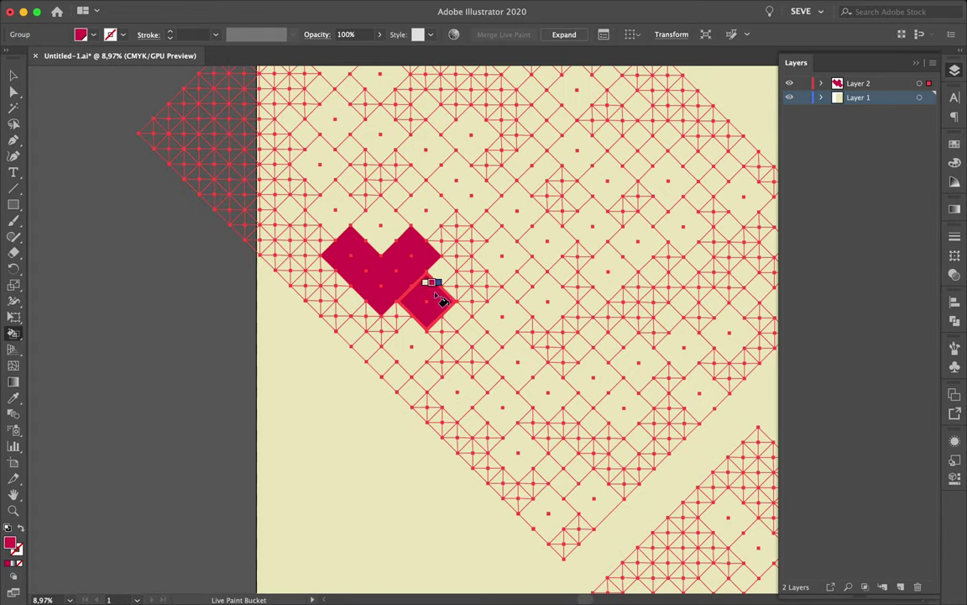
key(Right)
click(431, 291)
scroll(432, 291, down, 2)
click(367, 217)
drag(382, 89, 403, 141)
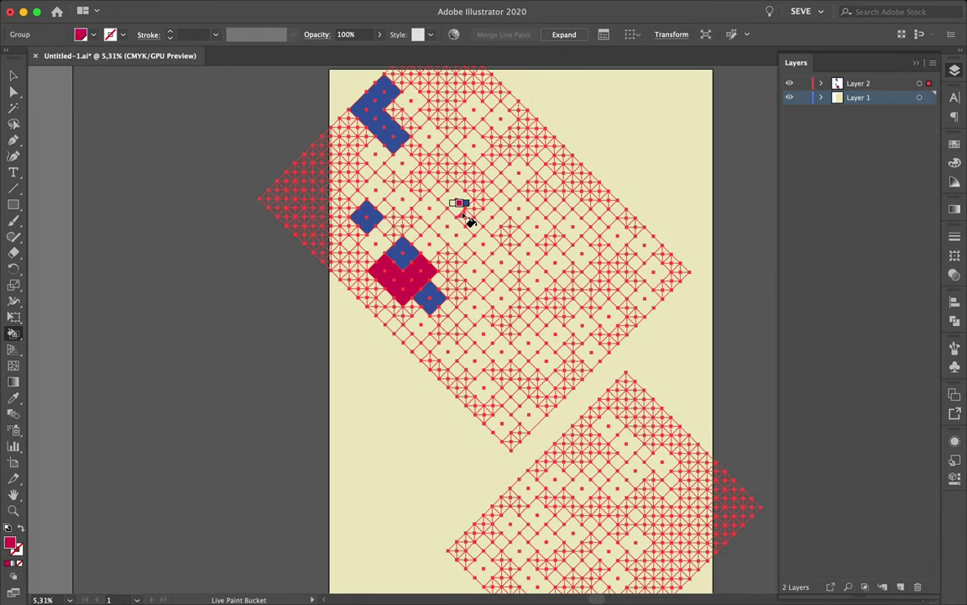
Paint six scattered diamonds in the upper lattice yellow
key(Right)
click(384, 242)
click(403, 162)
click(475, 145)
scroll(483, 151, up, 2)
click(537, 235)
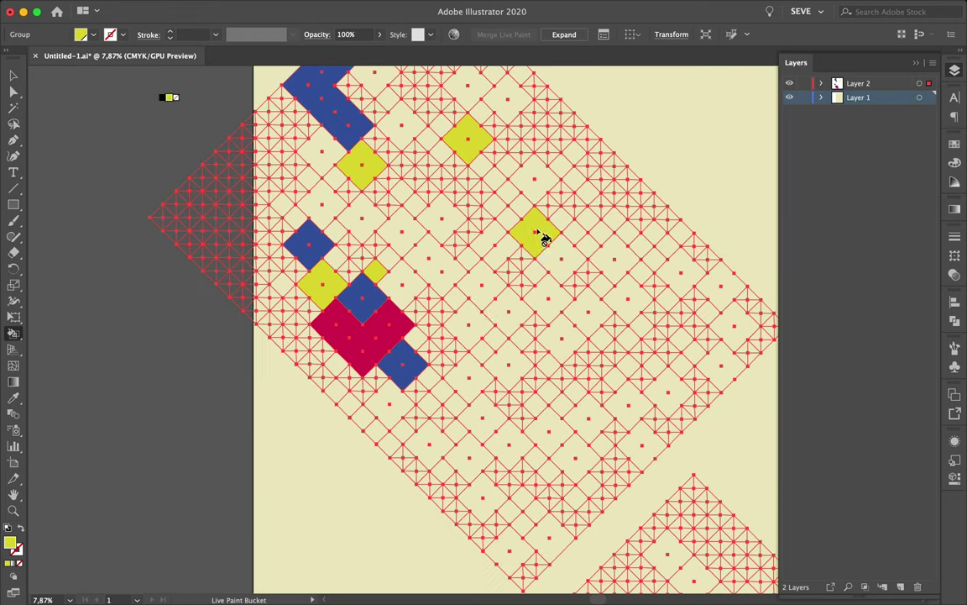
click(469, 325)
click(428, 442)
Paint another yellow diamond, then six scattered diamonds black
key(Right)
click(402, 431)
click(363, 417)
click(402, 230)
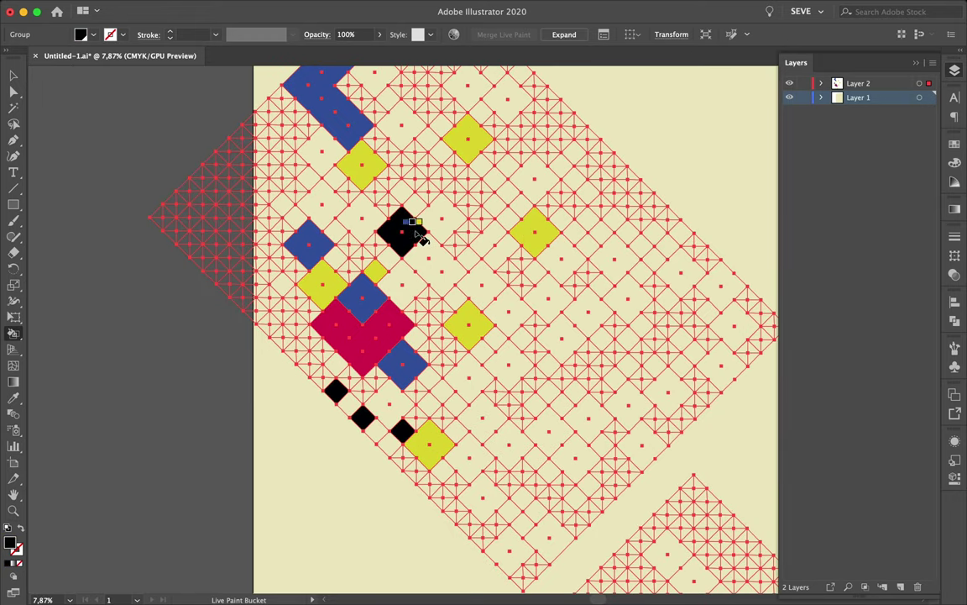
click(466, 257)
click(507, 191)
scroll(503, 188, up, 2)
click(394, 195)
click(607, 328)
Paint three diamonds blue and two lower-left diamonds red
key(Left)
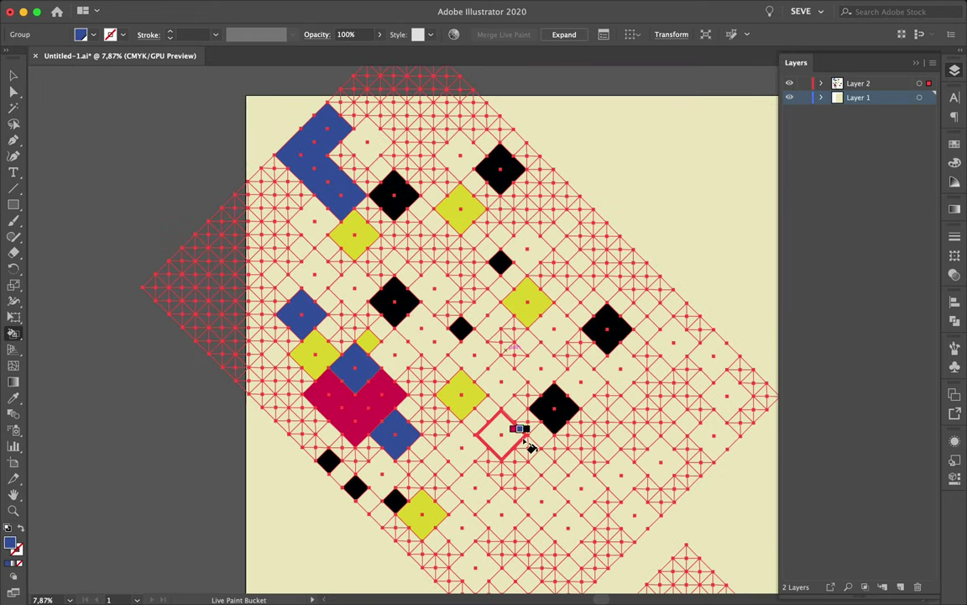
click(501, 433)
click(475, 487)
click(476, 563)
key(Left)
click(461, 527)
click(385, 469)
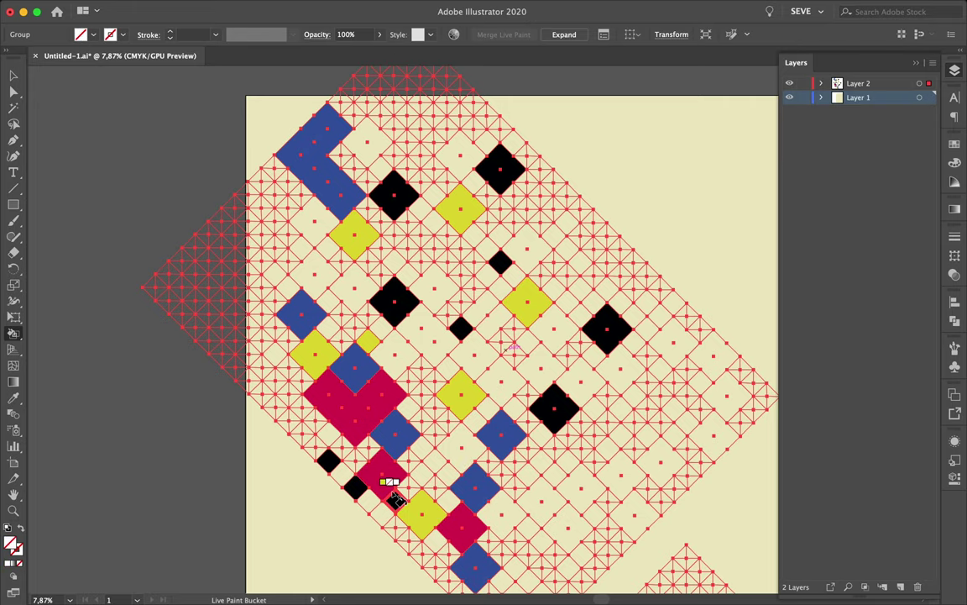
Paint six diamonds blue, then four more diamonds red across the lattice
click(382, 512)
click(621, 475)
click(714, 435)
click(714, 357)
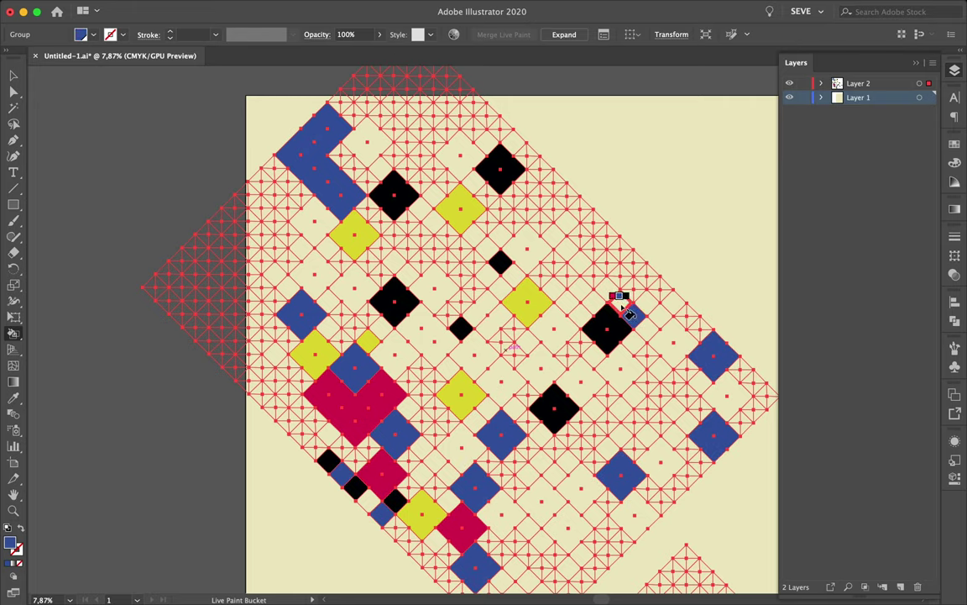
click(634, 316)
click(553, 330)
click(542, 367)
click(580, 382)
click(316, 274)
click(376, 148)
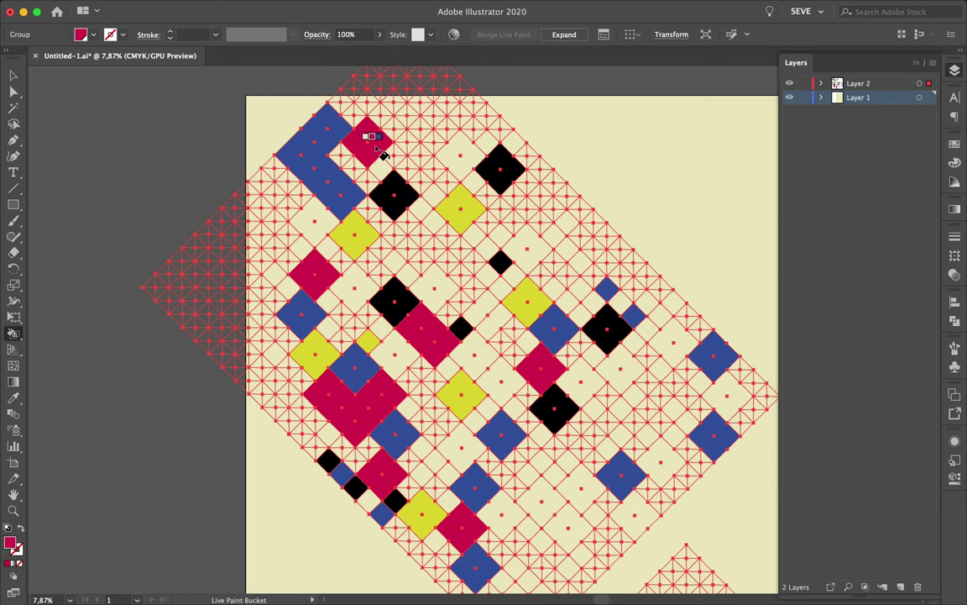
Paint two diamonds yellow, then four diamonds in the lower lattice yellow
click(582, 487)
click(634, 515)
scroll(642, 365, down, 3)
scroll(643, 365, right, 3)
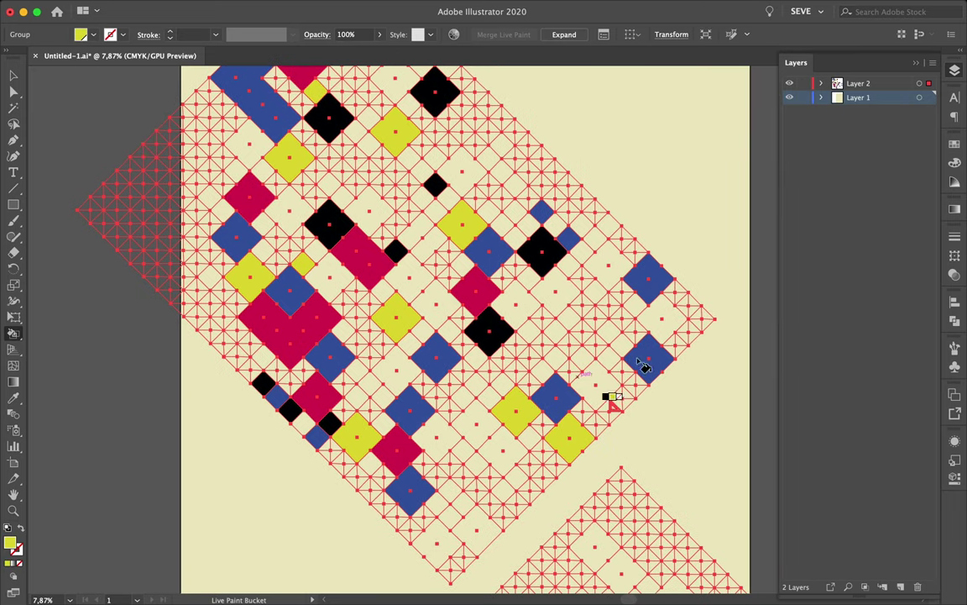
scroll(513, 312, down, 5)
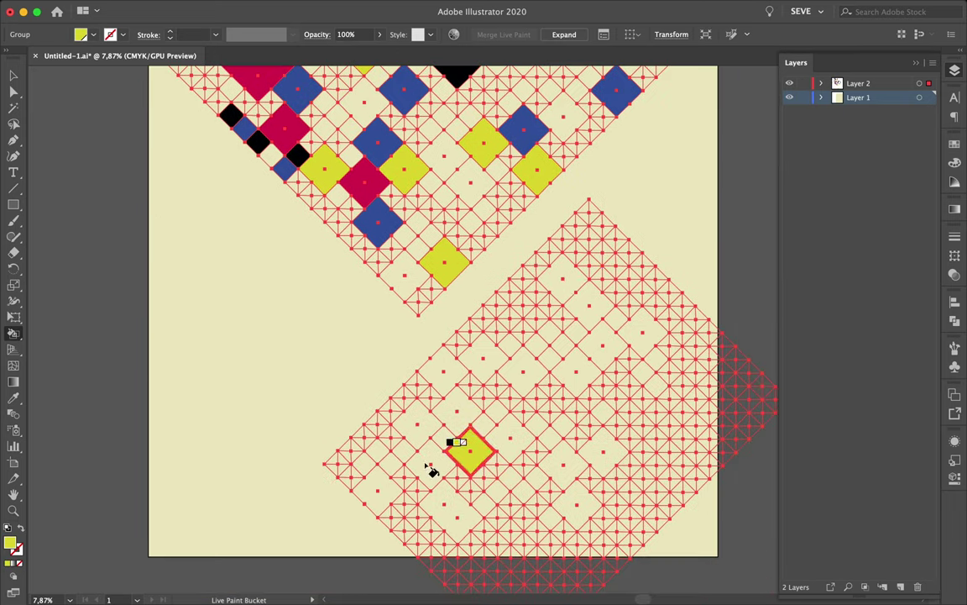
click(587, 305)
click(605, 451)
key(Left)
click(562, 464)
click(451, 508)
Fill lower-lattice diamonds: three black, three blue and five red
click(460, 410)
click(523, 370)
click(643, 336)
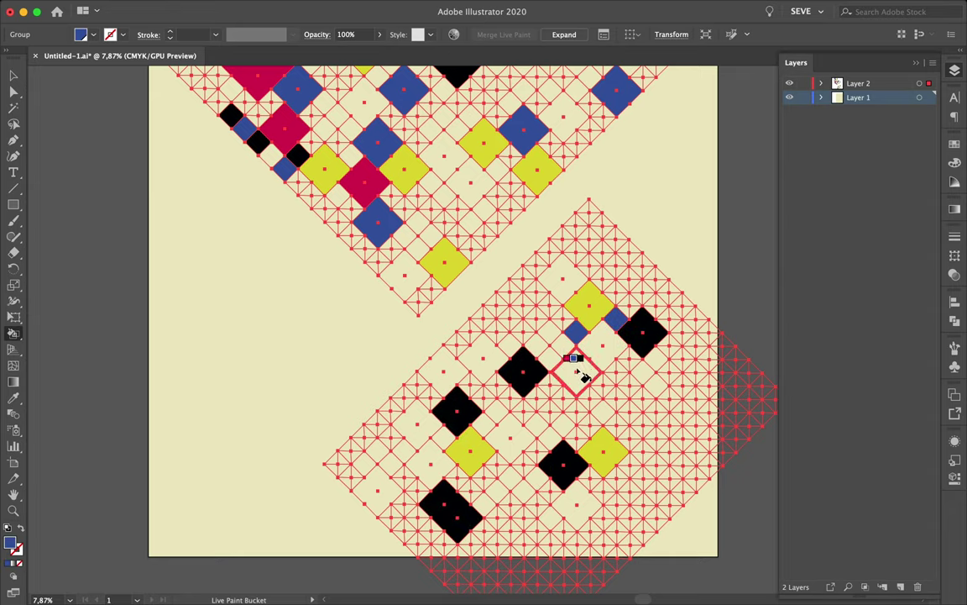
click(576, 370)
click(508, 435)
click(378, 487)
key(Left)
click(430, 462)
click(576, 504)
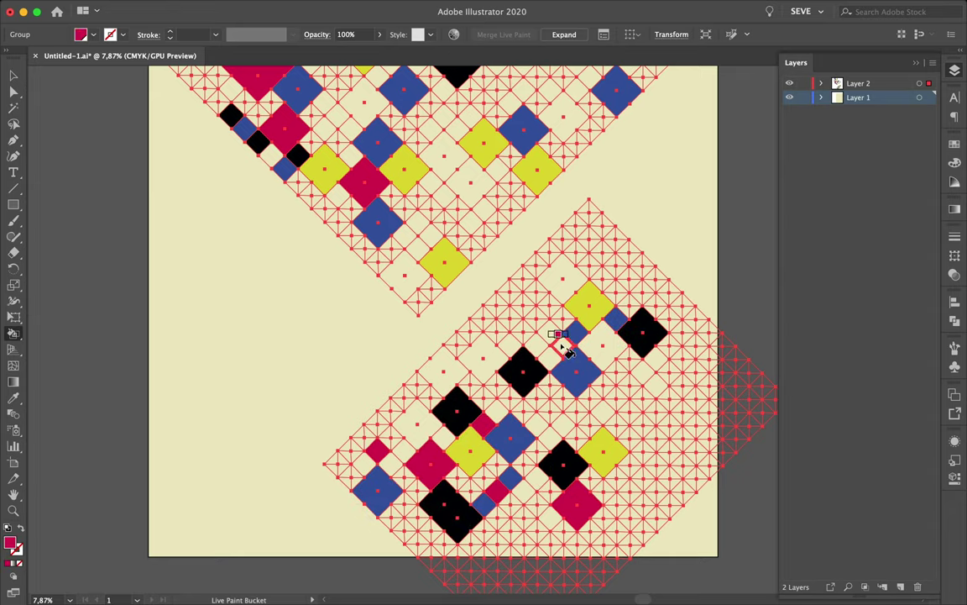
click(563, 344)
click(483, 357)
click(562, 277)
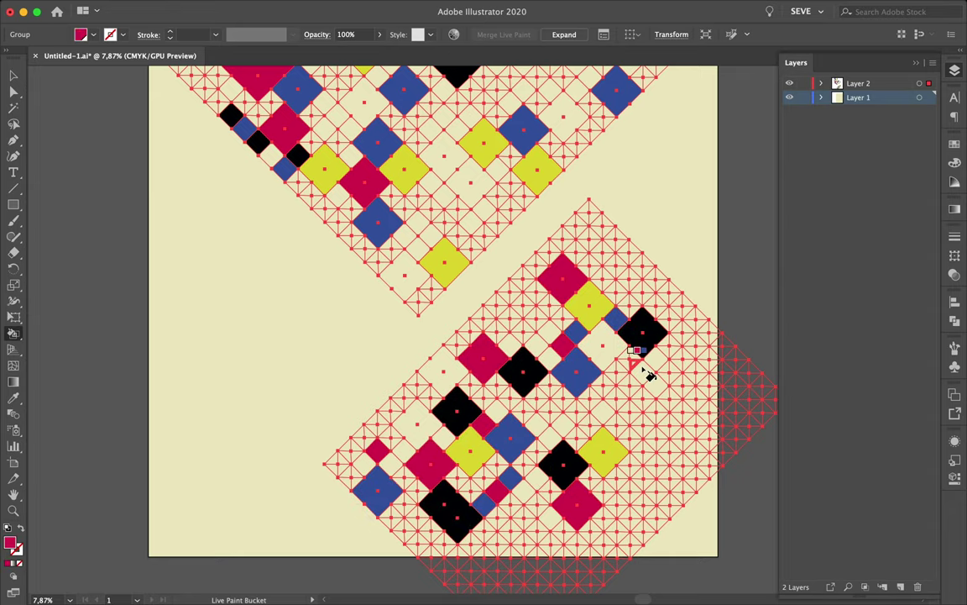
Paint two lower-lattice diamonds blue and one yellow, then two diamonds black
key(Right)
click(443, 369)
click(403, 451)
key(Right)
click(418, 424)
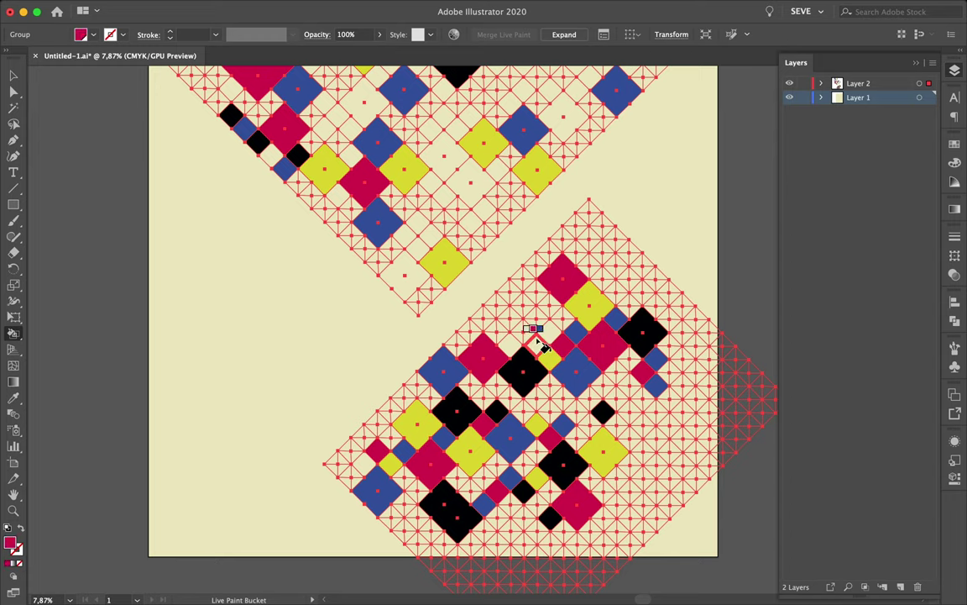
scroll(512, 347, up, 3)
key(Left)
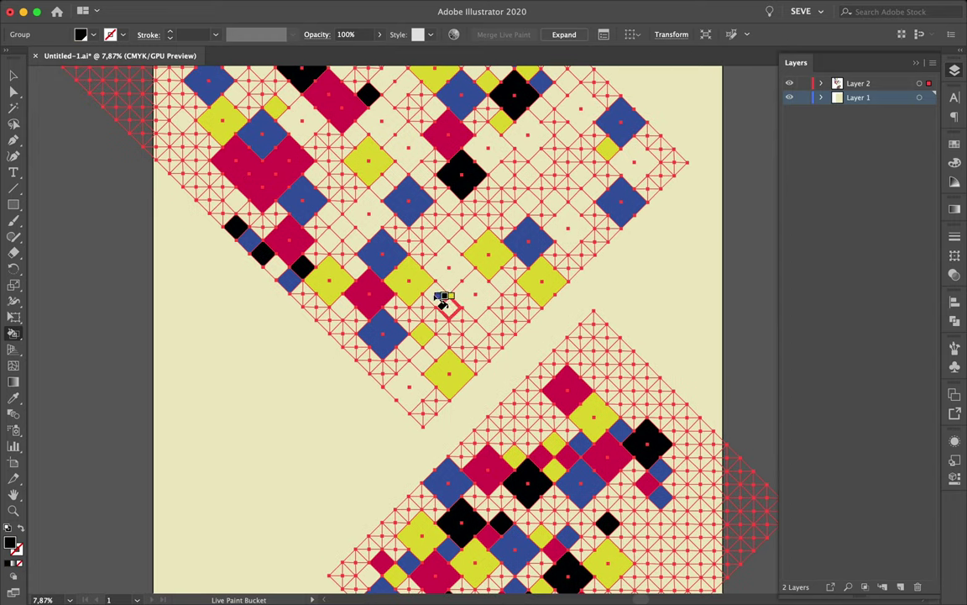
click(342, 308)
click(409, 386)
Paint upper diamonds: two red, one black, one blue, three more red, one black
scroll(424, 361, up, 1)
click(471, 324)
click(432, 318)
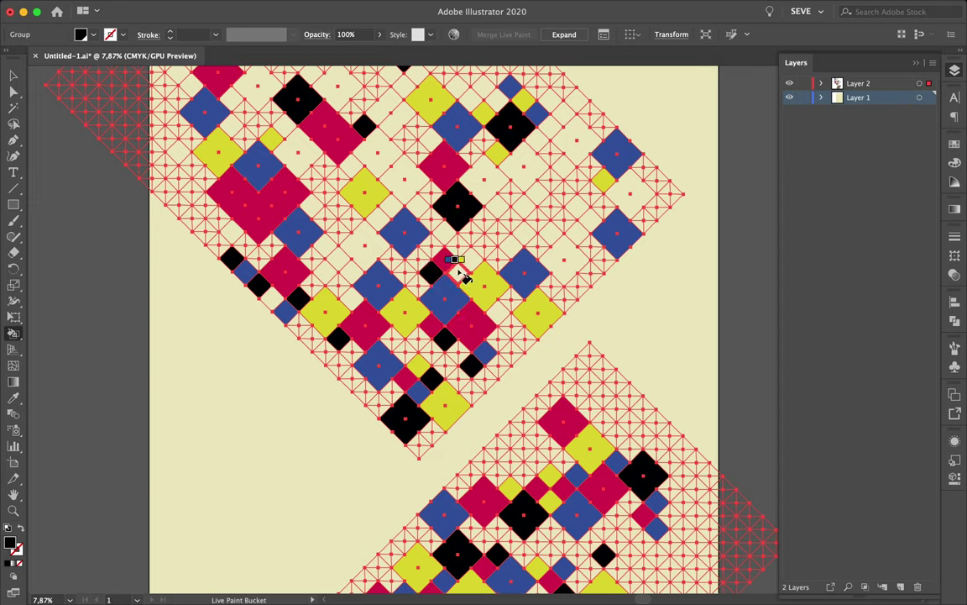
click(564, 256)
click(525, 166)
key(Right)
click(483, 176)
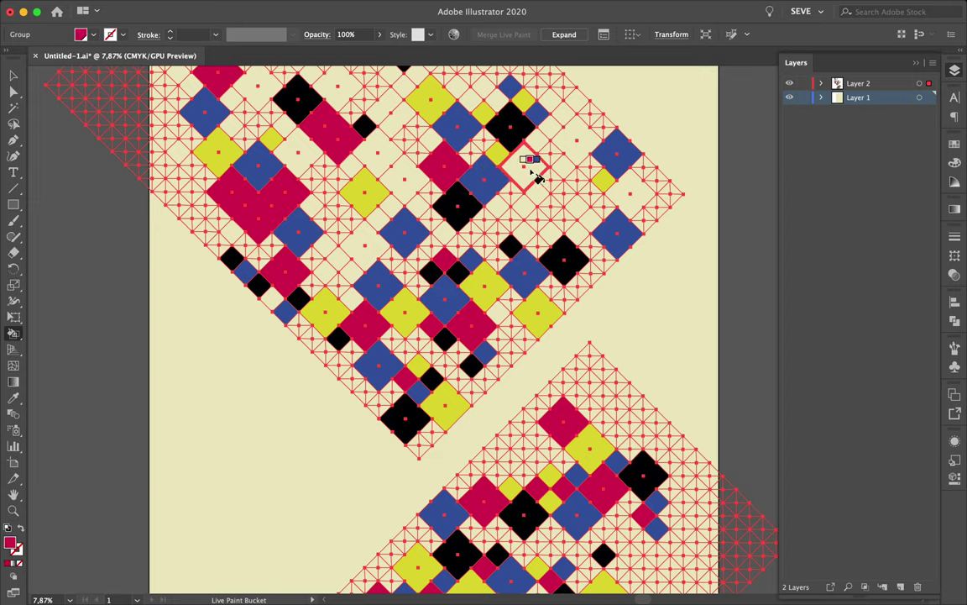
click(551, 126)
click(629, 193)
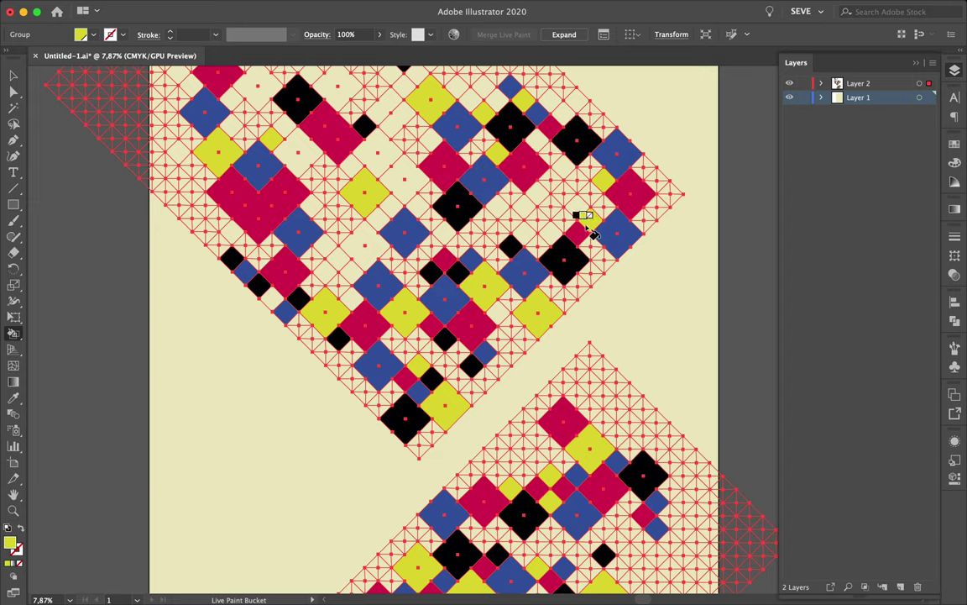
click(363, 245)
Finish the pattern with black, blue and red diamonds near the top left
key(Right)
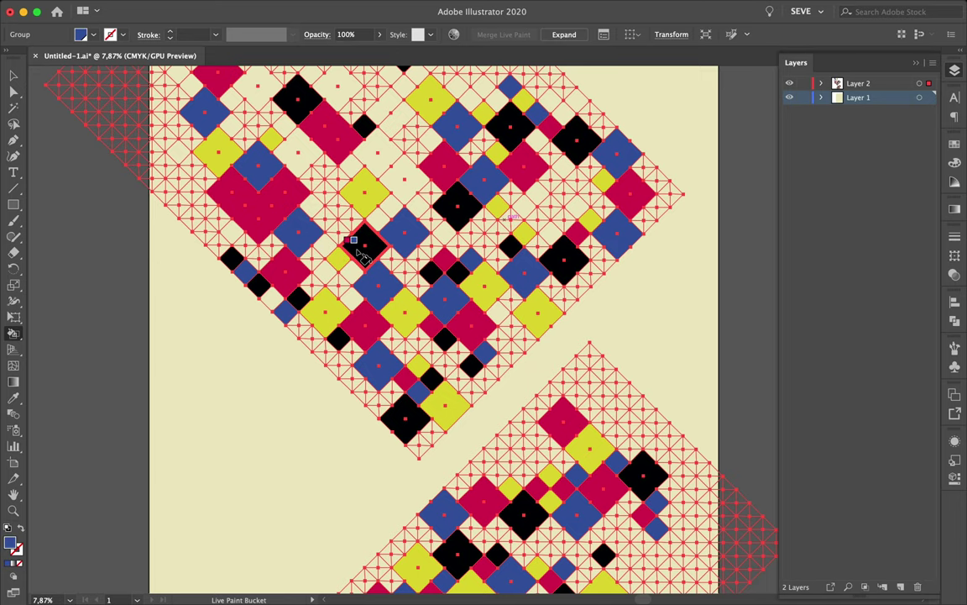
scroll(353, 276, up, 2)
key(Right)
key(Right)
click(293, 183)
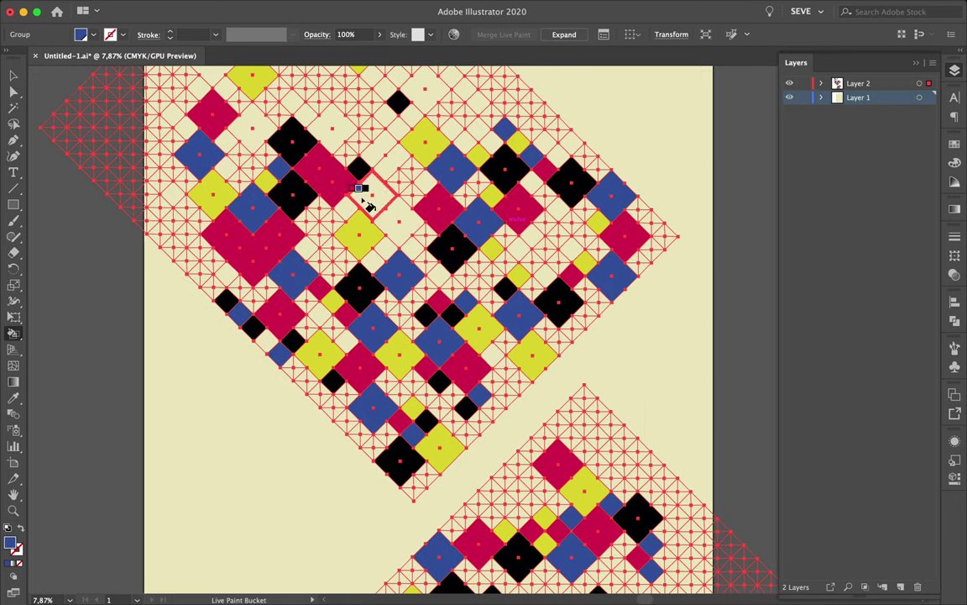
click(367, 204)
key(Left)
key(Left)
click(390, 220)
scroll(383, 243, up, 2)
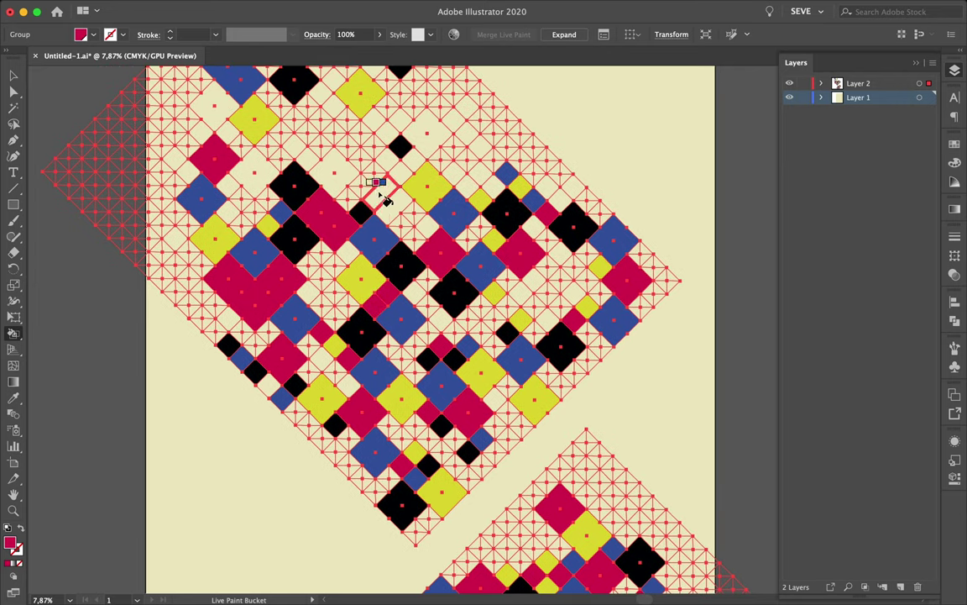
click(385, 192)
scroll(353, 177, up, 1)
scroll(302, 202, left, 1)
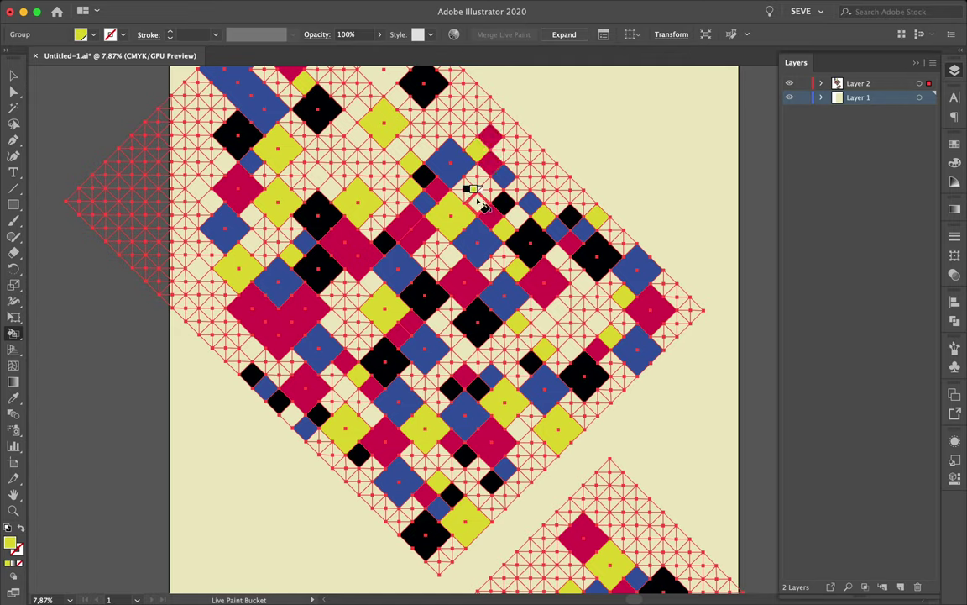
scroll(312, 426, up, 1)
scroll(378, 413, up, 2)
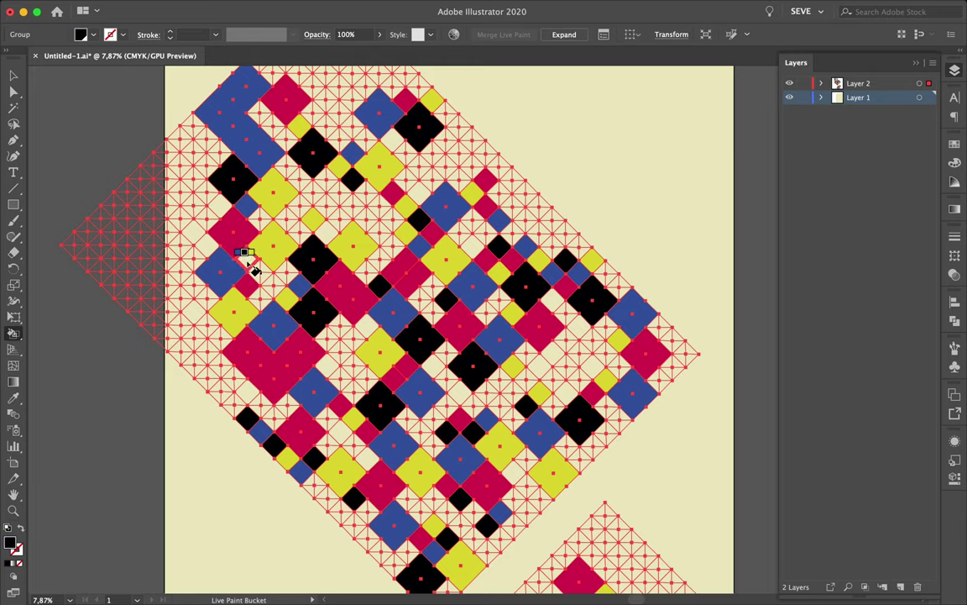
Fit the artboard in view and deselect the artwork with the Selection tool
key(ctrl+0)
key(v)
click(630, 225)
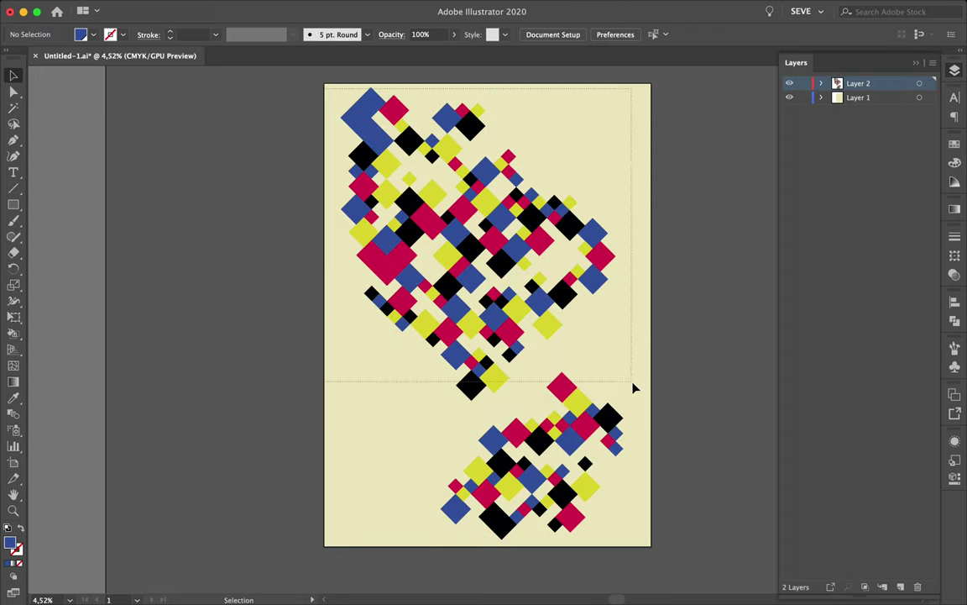
Select the lower diamond cluster's shapes and nudge the upper diamond cluster
click(955, 320)
click(794, 367)
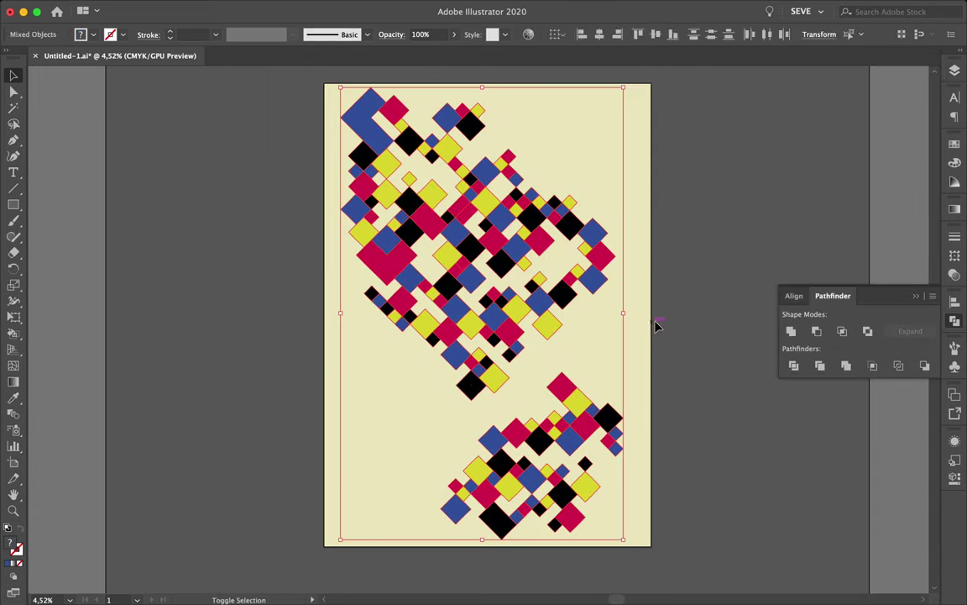
drag(445, 348, 684, 575)
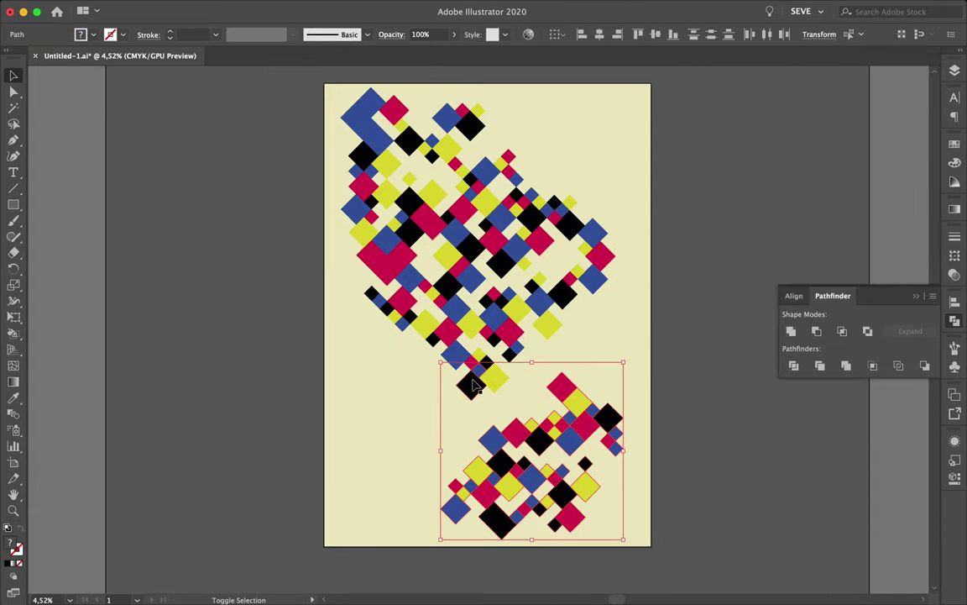
scroll(473, 385, up, 3)
scroll(566, 404, down, 3)
drag(620, 325, 638, 348)
scroll(537, 449, up, 3)
scroll(538, 445, up, 3)
Clear the selection, then rotate the lower diamond cluster so its squares sit upright
click(571, 454)
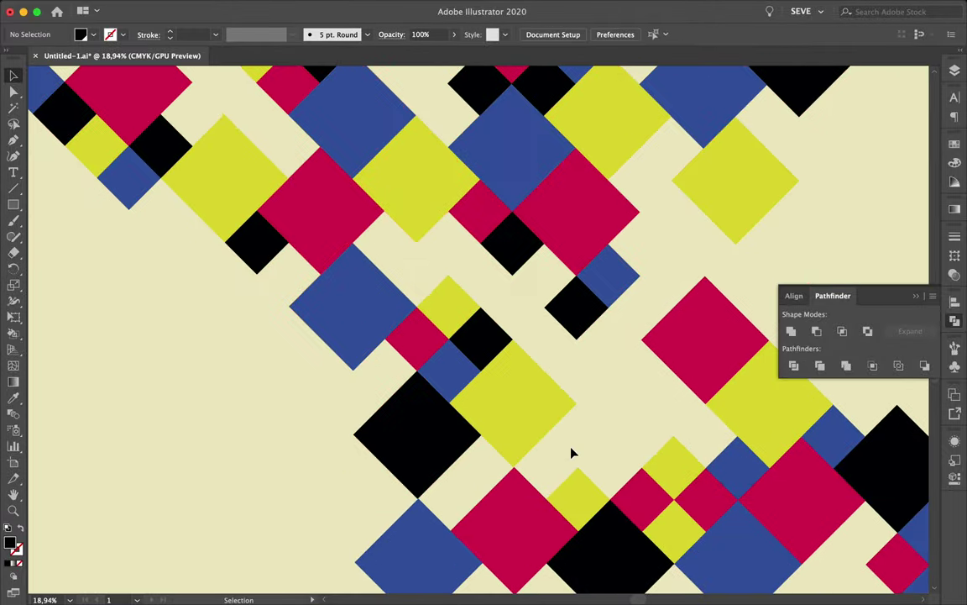
scroll(571, 453, up, 10)
click(268, 404)
scroll(290, 505, left, 2)
click(386, 532)
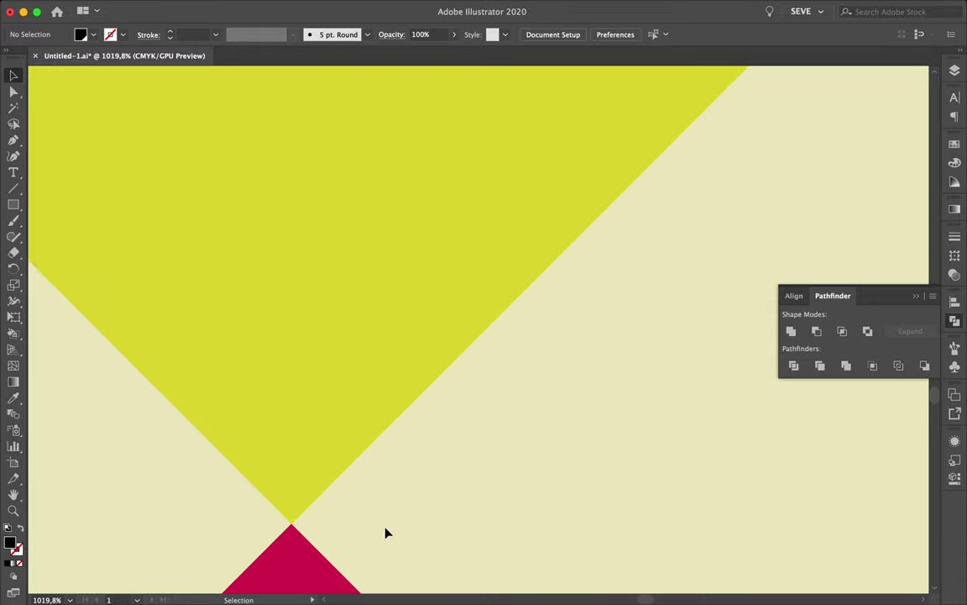
scroll(386, 533, down, 10)
scroll(386, 533, down, 5)
click(396, 476)
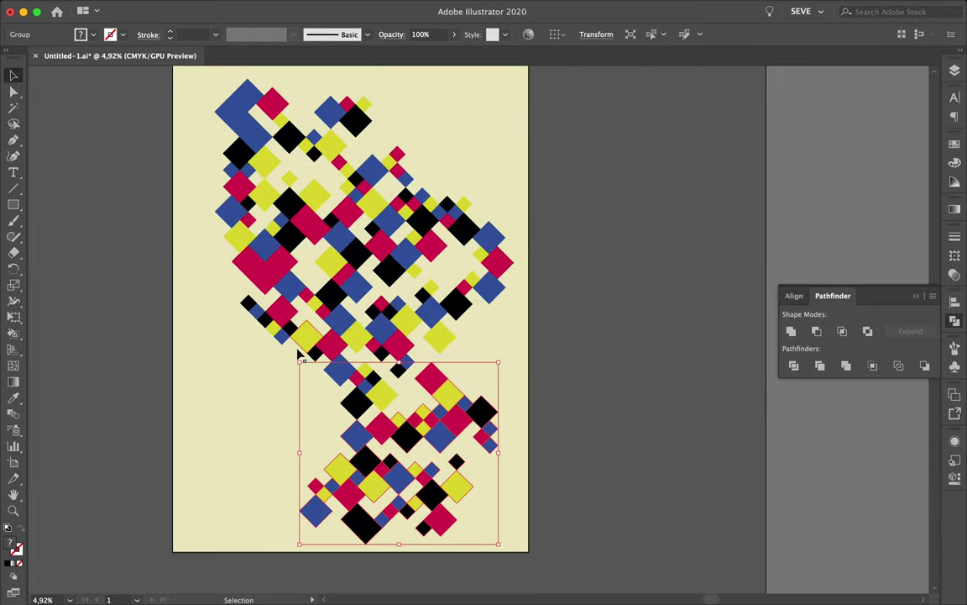
drag(299, 353, 267, 449)
Undo the lower cluster's rotation and deselect everything
scroll(336, 378, up, 2)
click(400, 313)
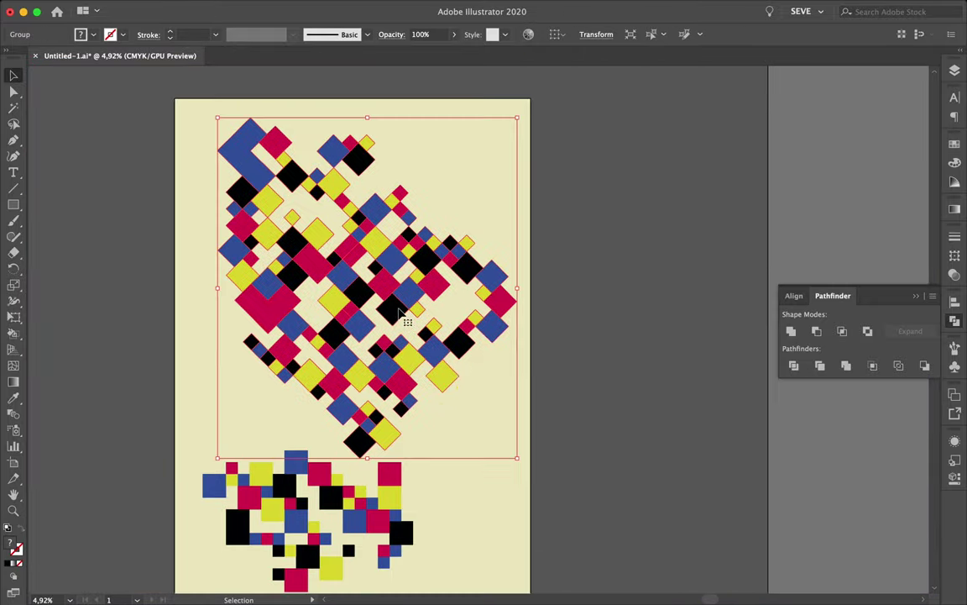
scroll(519, 268, down, 1)
click(519, 268)
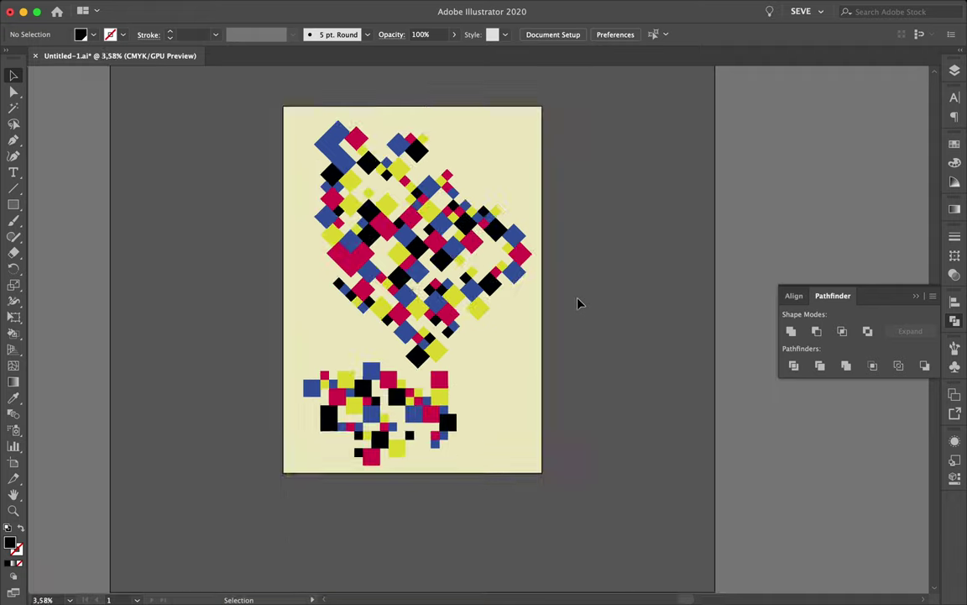
click(322, 362)
key(ctrl+z)
click(537, 378)
scroll(529, 291, down, 1)
key(ctrl+shift+a)
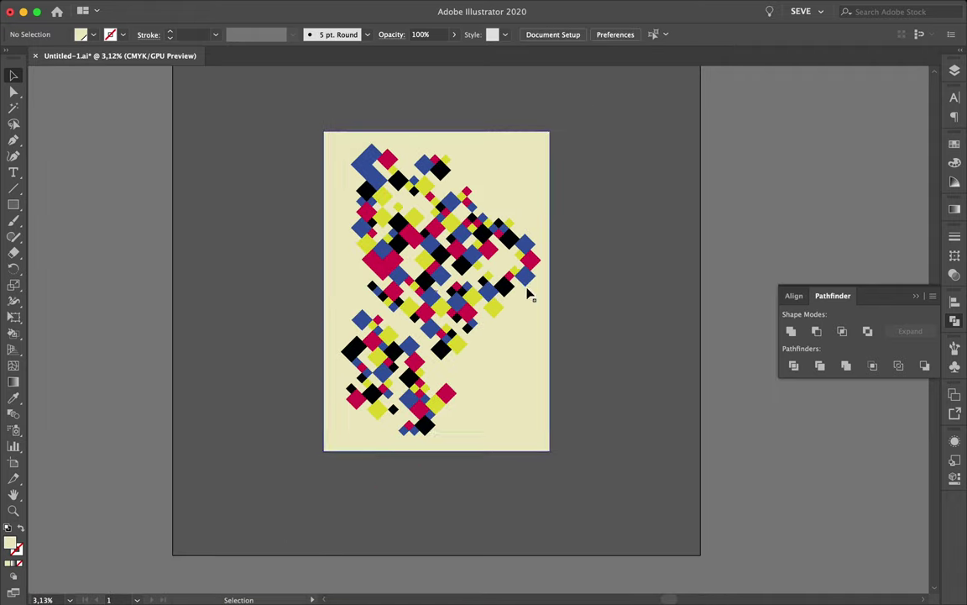
Drag the selected shapes down and left beneath the upper cluster
scroll(445, 315, up, 5)
click(519, 327)
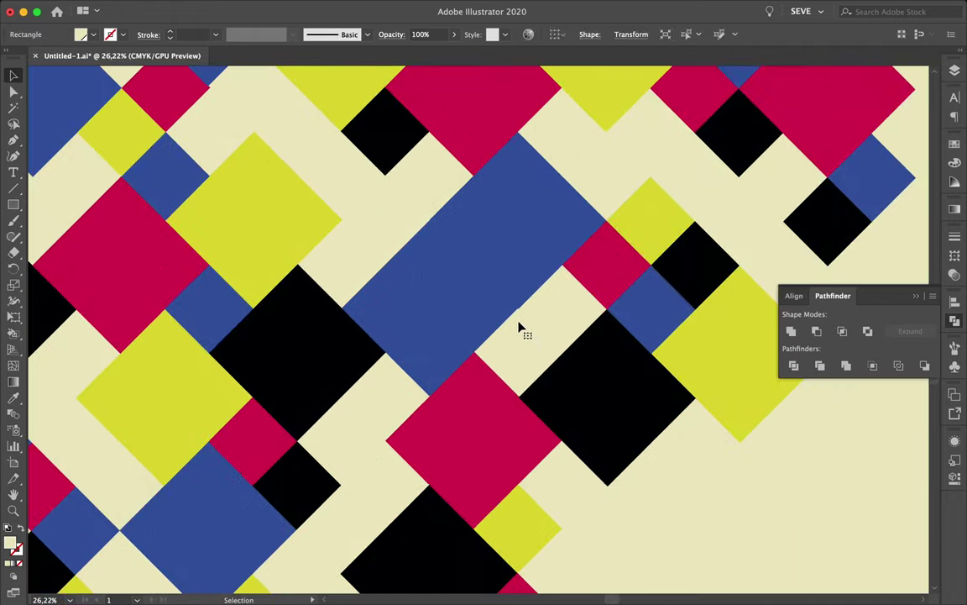
drag(519, 327, 423, 376)
scroll(715, 385, down, 4)
scroll(745, 313, down, 1)
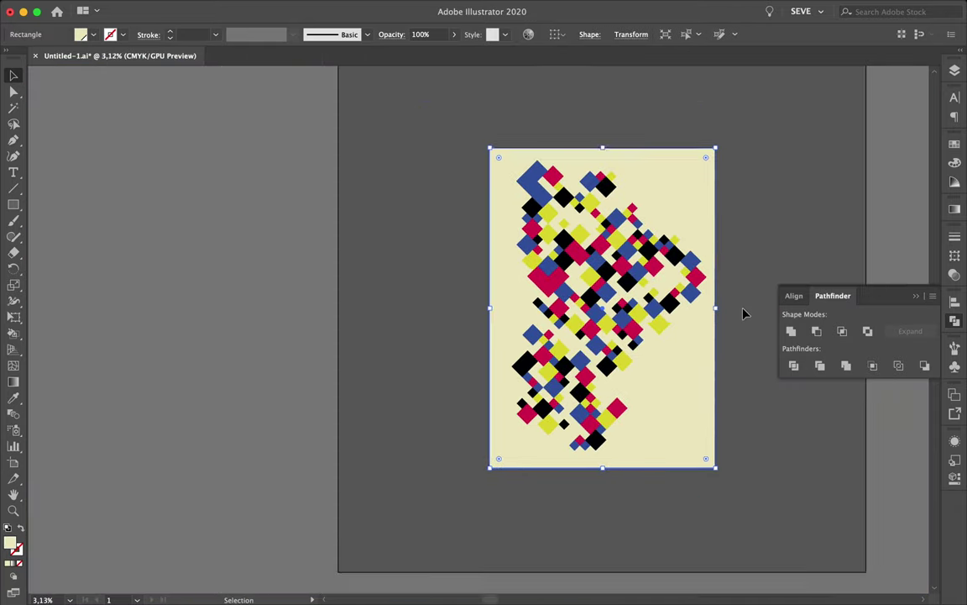
In the Photoshop poster, edit the #366 caption and the JANUARY 1, 2020 date caption
key(super+Tab)
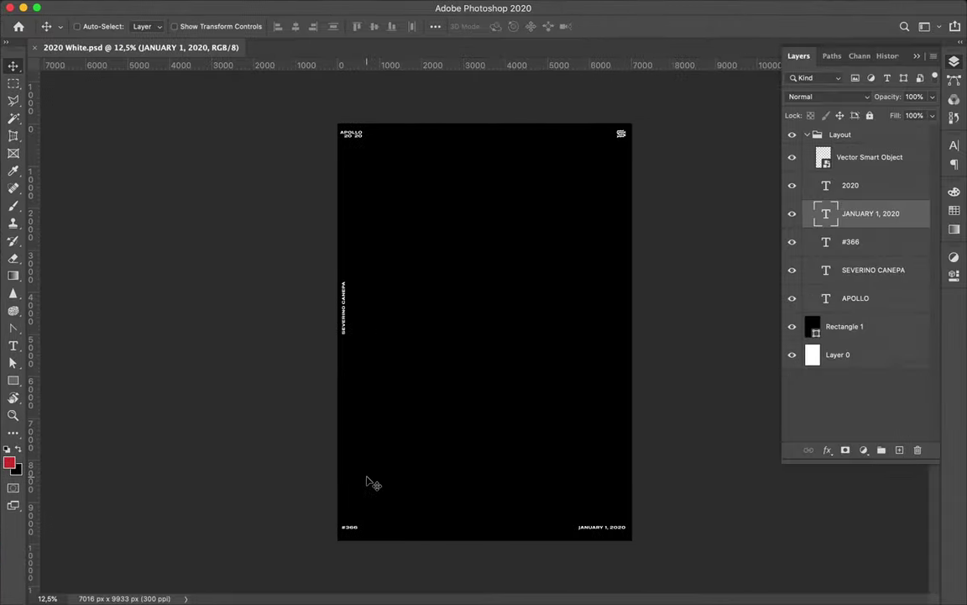
double_click(267, 499)
text(45)
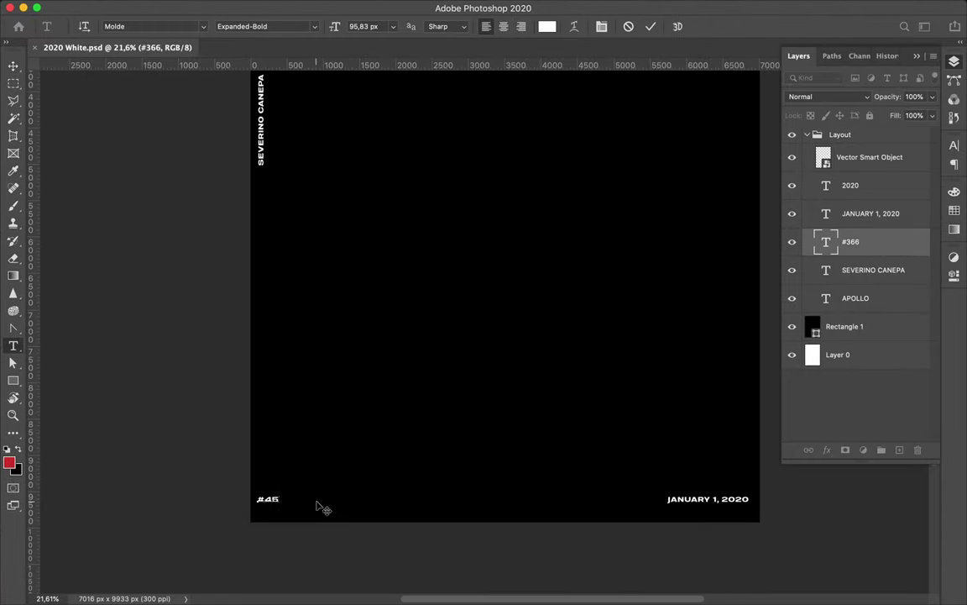
double_click(685, 503)
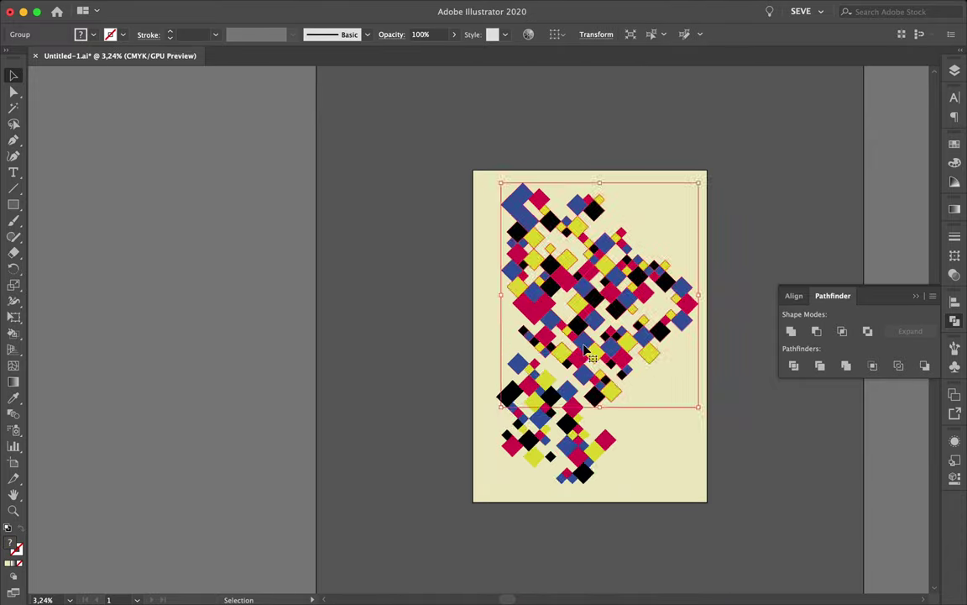
Alt-drag a copy of the pattern cluster, move the lower cluster lower left, and enlarge the upper one
mouse_move(585, 351)
mouse_down()
mouse_move(677, 525)
mouse_move(680, 449)
mouse_up()
key(super+t)
click(766, 356)
click(546, 411)
drag(545, 412, 420, 521)
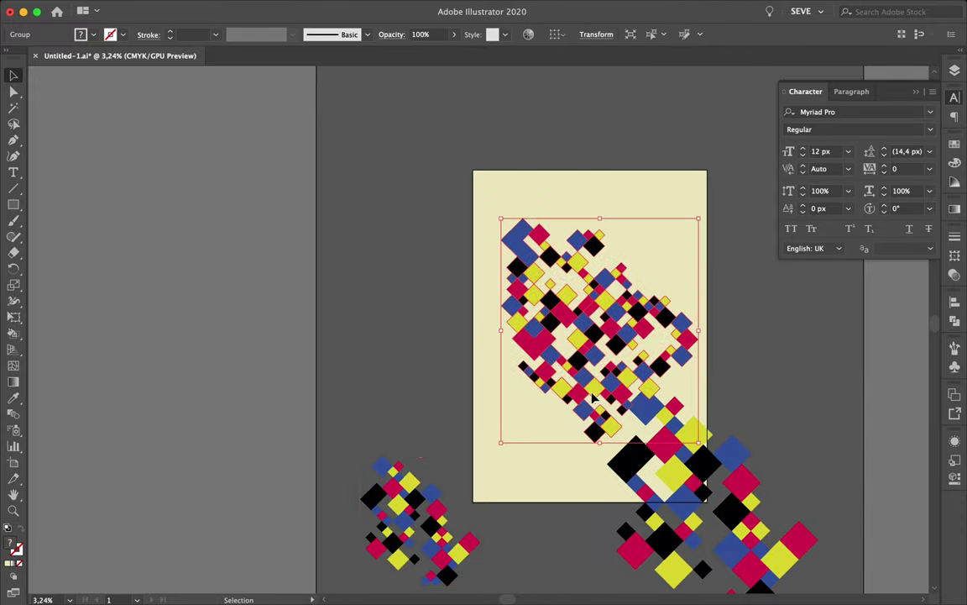
mouse_move(588, 294)
mouse_down()
mouse_move(661, 431)
mouse_move(665, 390)
mouse_move(476, 368)
mouse_up()
Undo the cluster's enlargement
click(661, 431)
click(588, 336)
scroll(610, 422, up, 3)
scroll(665, 391, down, 3)
scroll(665, 392, down, 1)
scroll(476, 367, down, 3)
key(ctrl+z)
key(ctrl+z)
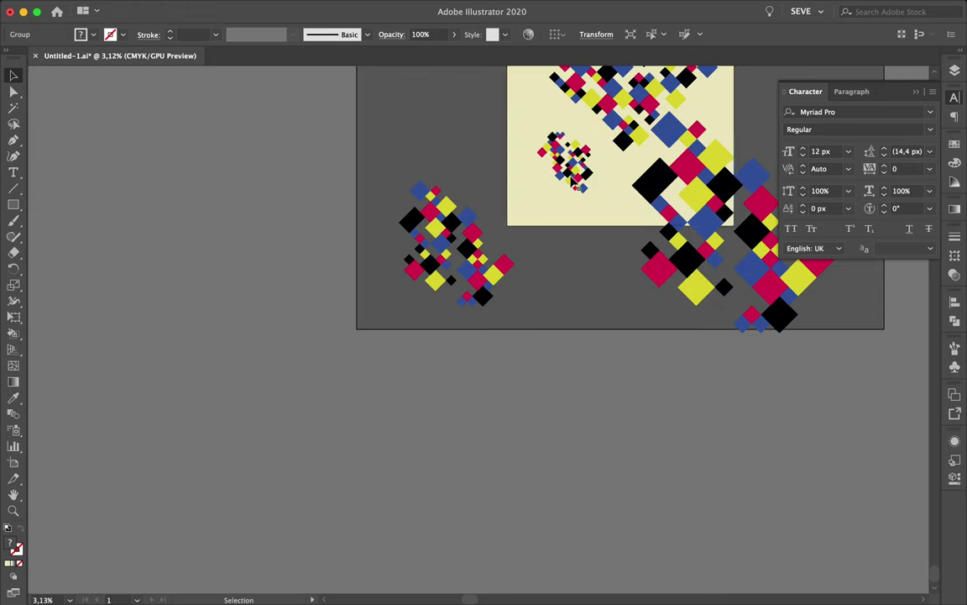
scroll(638, 118, up, 2)
scroll(608, 267, up, 2)
scroll(591, 227, down, 3)
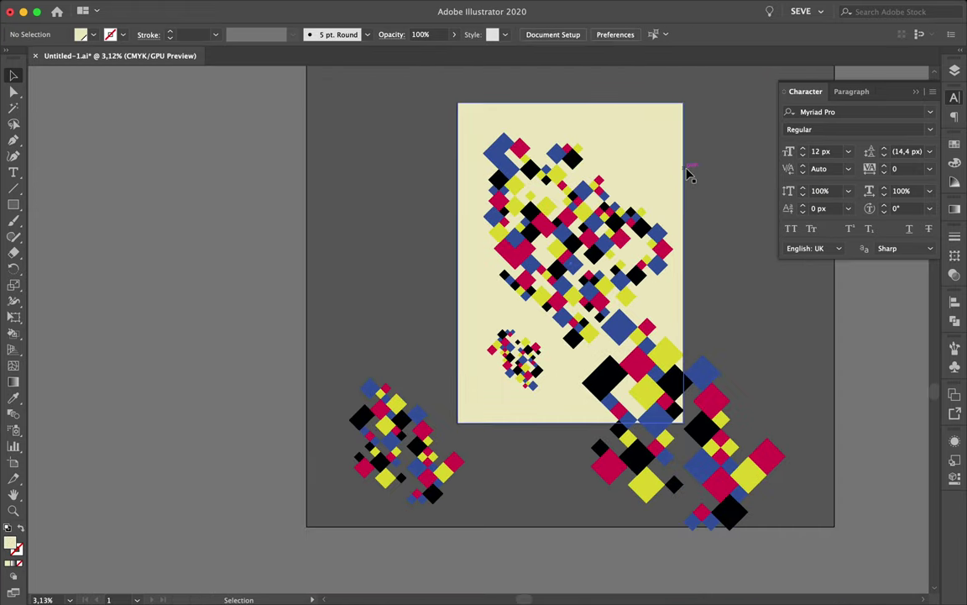
Reposition the lower-right cluster after dismissing the cannot-move alert
drag(672, 382, 647, 345)
key(Return)
key(a)
mouse_move(756, 540)
mouse_down()
mouse_move(788, 476)
mouse_move(710, 433)
mouse_up()
key(v)
click(712, 287)
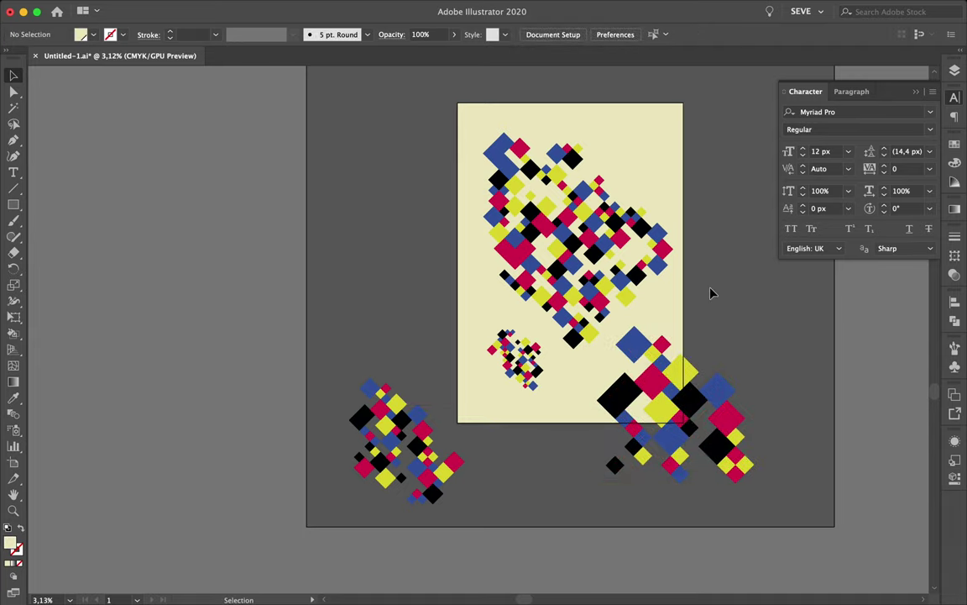
Rotate the small diamond cluster slightly and enlarge the large diamond cluster
click(514, 360)
click(617, 335)
mouse_move(546, 329)
mouse_down()
mouse_move(604, 336)
mouse_move(578, 371)
mouse_up()
click(567, 340)
click(585, 195)
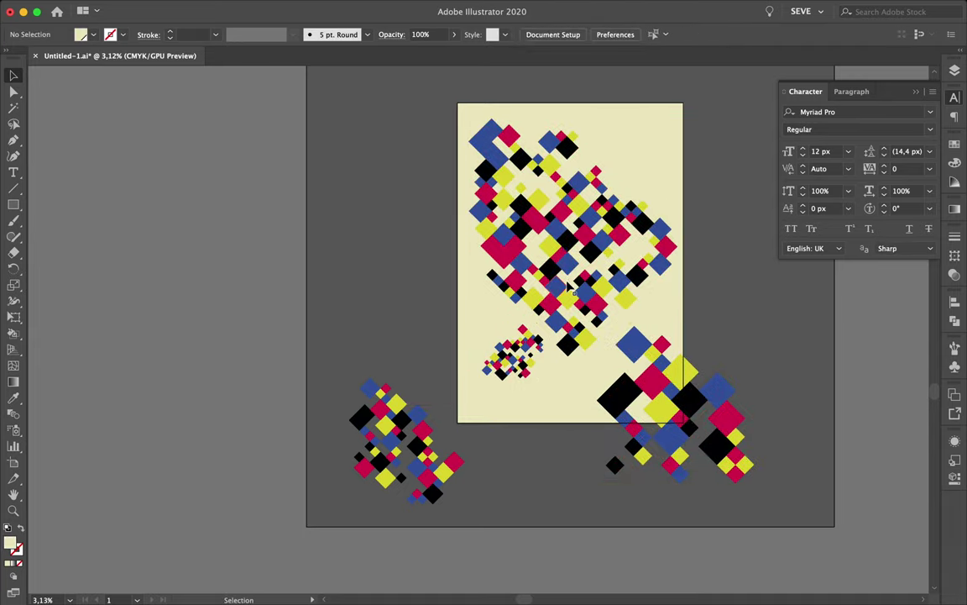
click(579, 210)
Rotate a cluster 45° into upright squares, flip its orientation, then select all artwork
drag(682, 116, 565, 75)
click(655, 168)
click(602, 250)
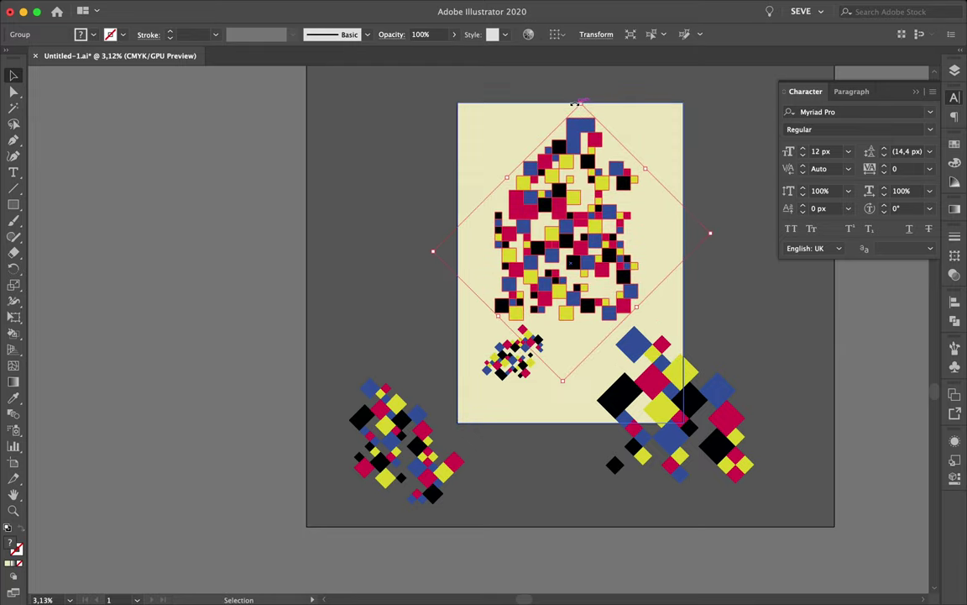
drag(588, 383, 611, 260)
click(719, 282)
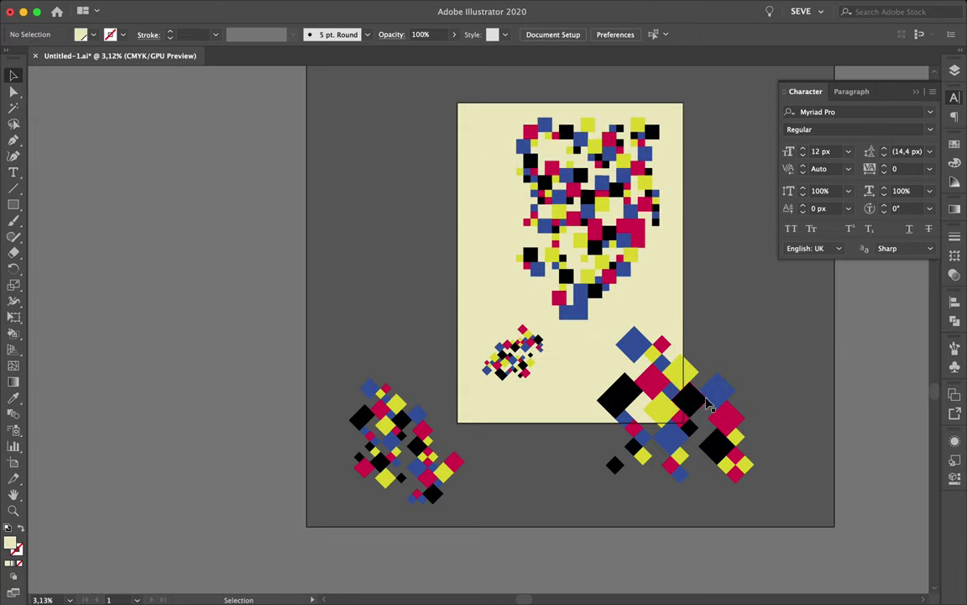
drag(588, 345, 553, 205)
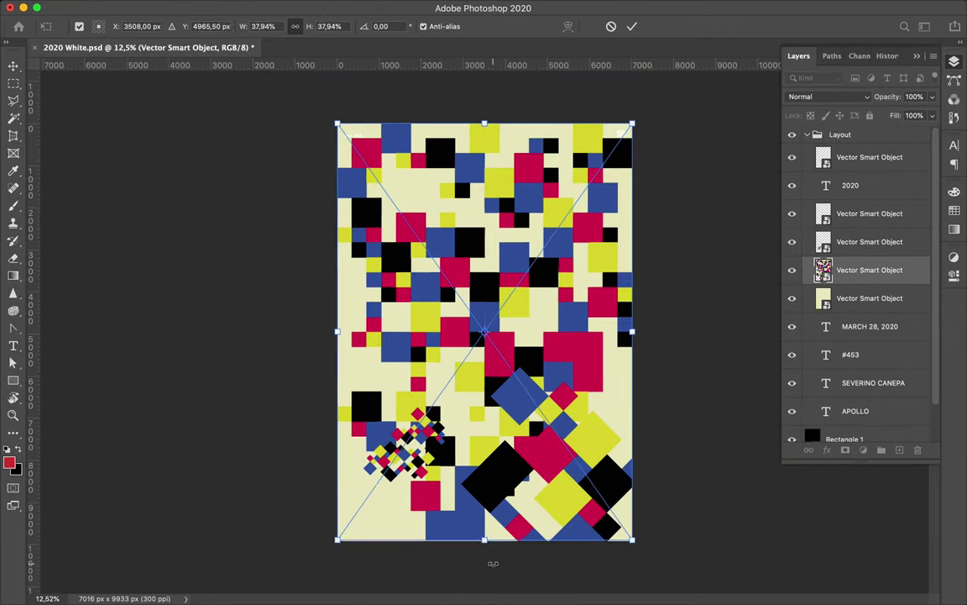
Scale the pasted artwork into the upper area and move the diamond cluster down and right
drag(493, 563, 487, 411)
key(Return)
mouse_move(577, 458)
mouse_down()
mouse_move(594, 476)
mouse_move(434, 454)
mouse_move(432, 437)
mouse_up()
key(ctrl+t)
key(Return)
Position the small square cluster and place a rotated duplicate of it to the right
drag(395, 483, 430, 424)
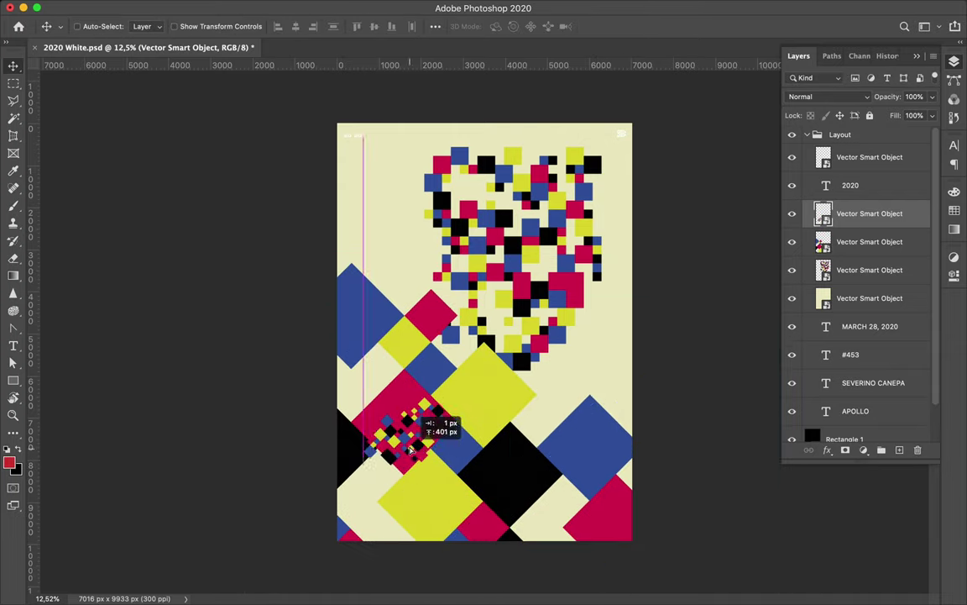
drag(504, 311, 519, 302)
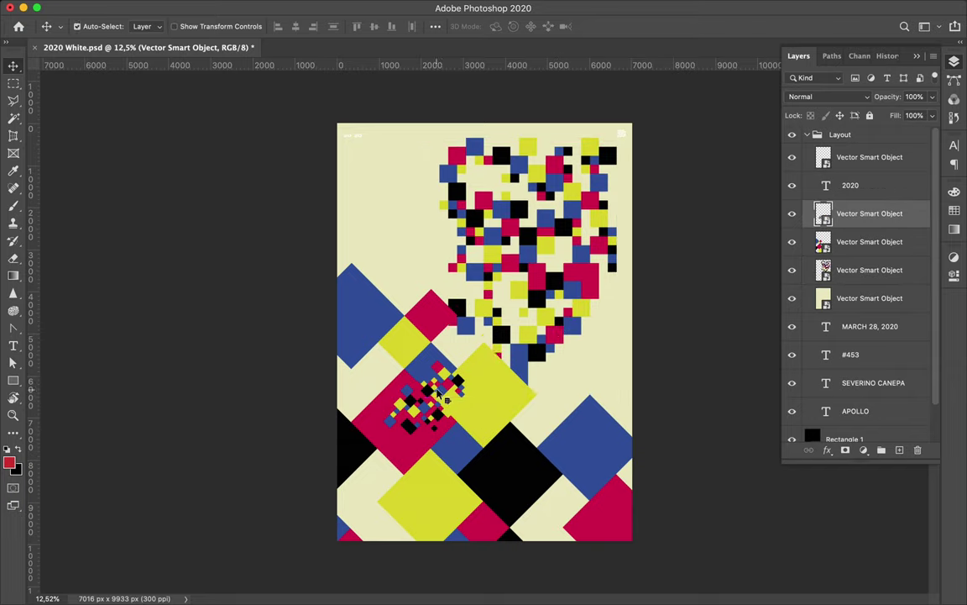
mouse_move(445, 391)
mouse_down()
mouse_move(448, 370)
mouse_move(420, 405)
mouse_move(614, 384)
mouse_up()
ctrl+shift+click(409, 298)
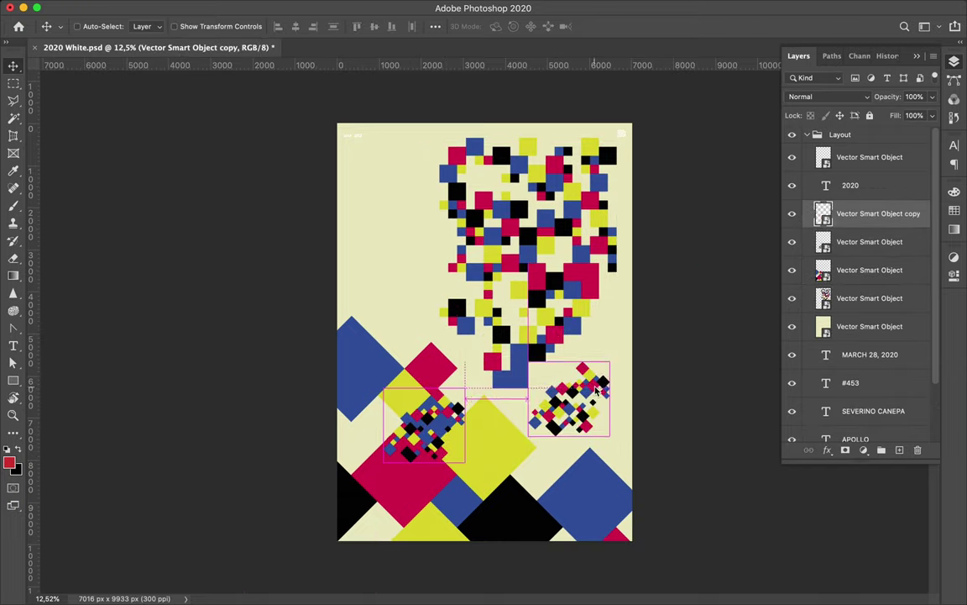
key(ctrl+t)
drag(617, 429, 647, 458)
key(Return)
Shift the big square-cluster layer slightly left and down
ctrl+click(512, 370)
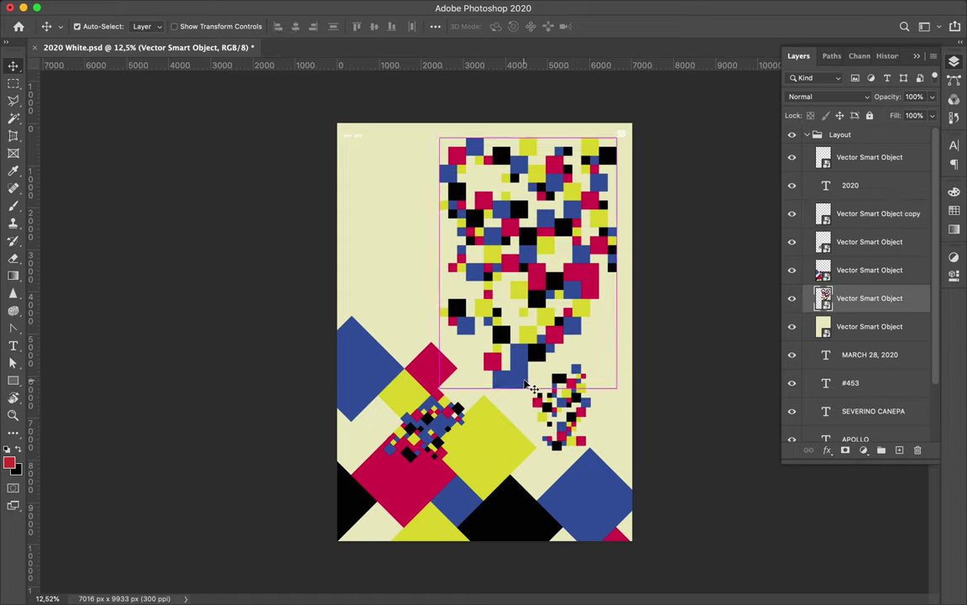
key(ctrl+t)
drag(432, 357, 428, 360)
key(Return)
Enlarge the diamonds along the bottom edge and move the small square cluster upper left
ctrl+click(470, 394)
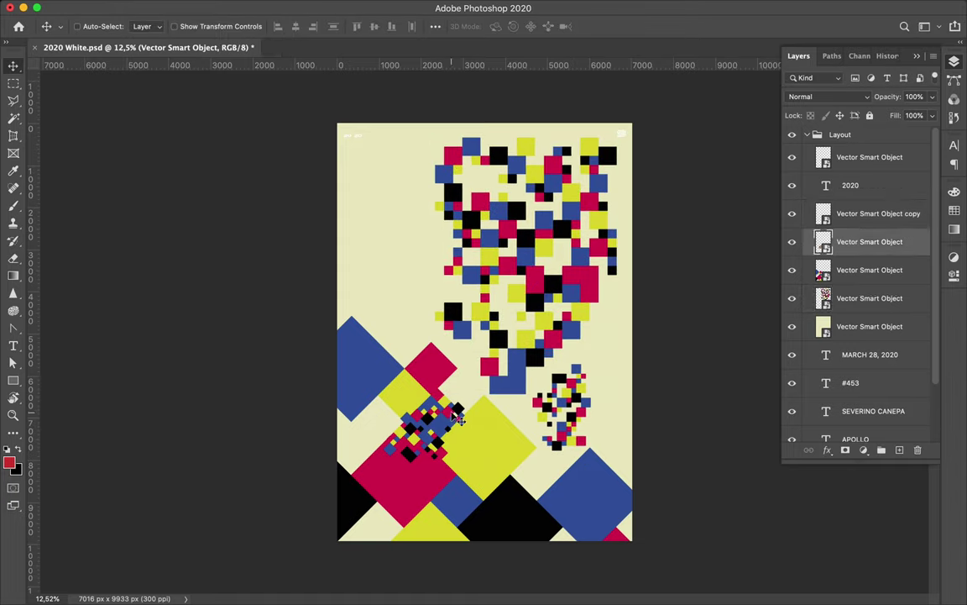
key(ctrl+t)
drag(345, 412, 445, 429)
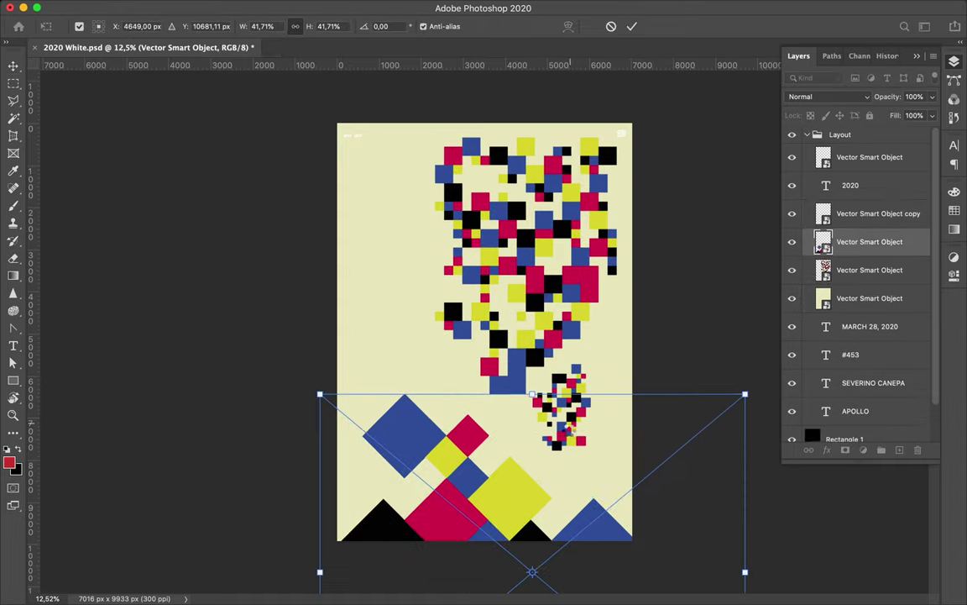
key(Return)
mouse_move(568, 434)
ctrl+mouse_down()
mouse_move(387, 216)
mouse_move(504, 391)
ctrl+mouse_up()
Save the poster file with Ctrl+S
key(ctrl+s)
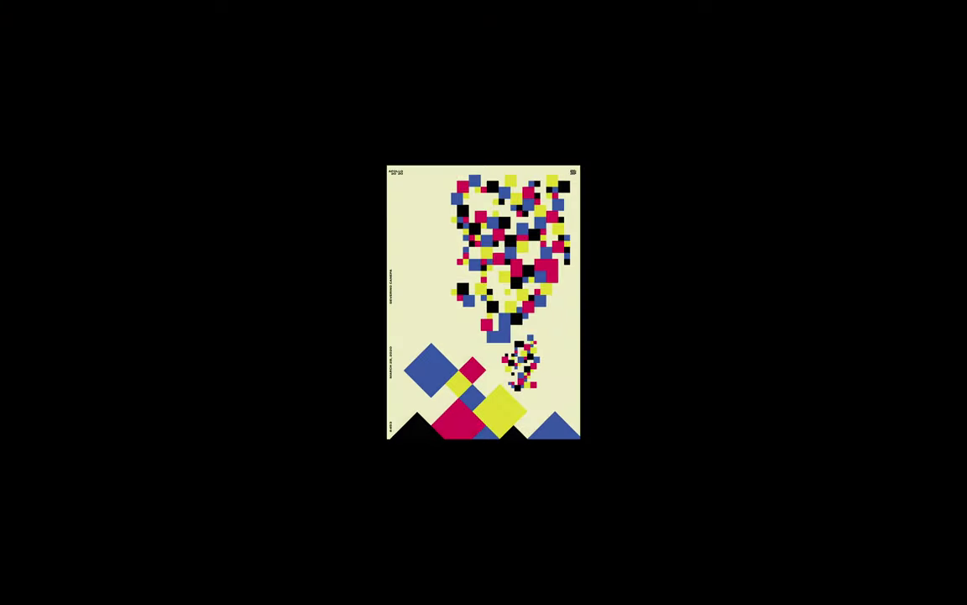